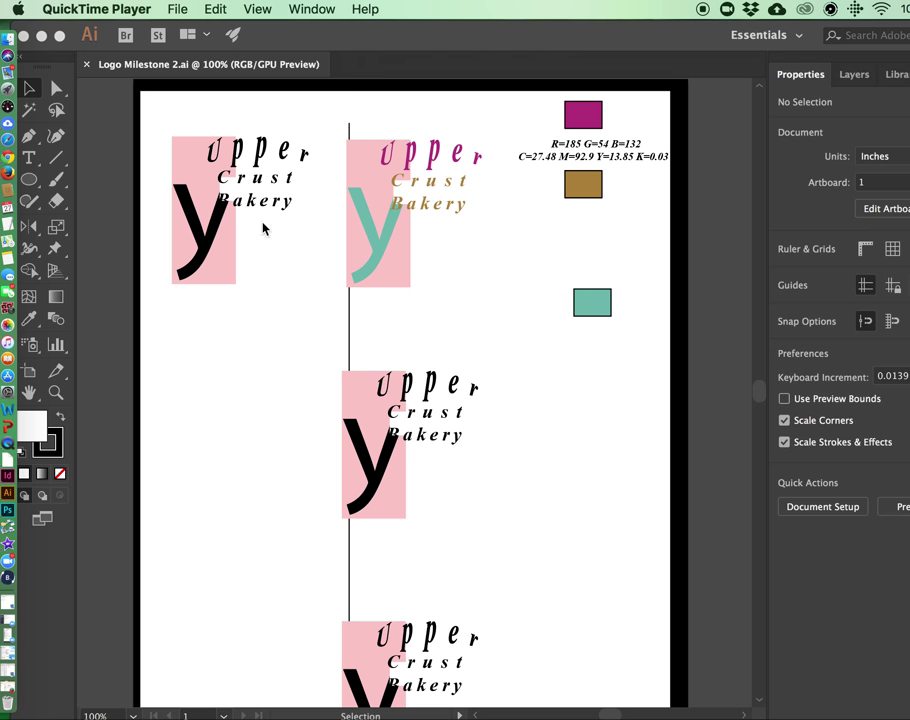
Drag the top-left logo's large y and its pink backing down-right, away from the text
{"action": "left_click", "coordinate": [378, 244]}
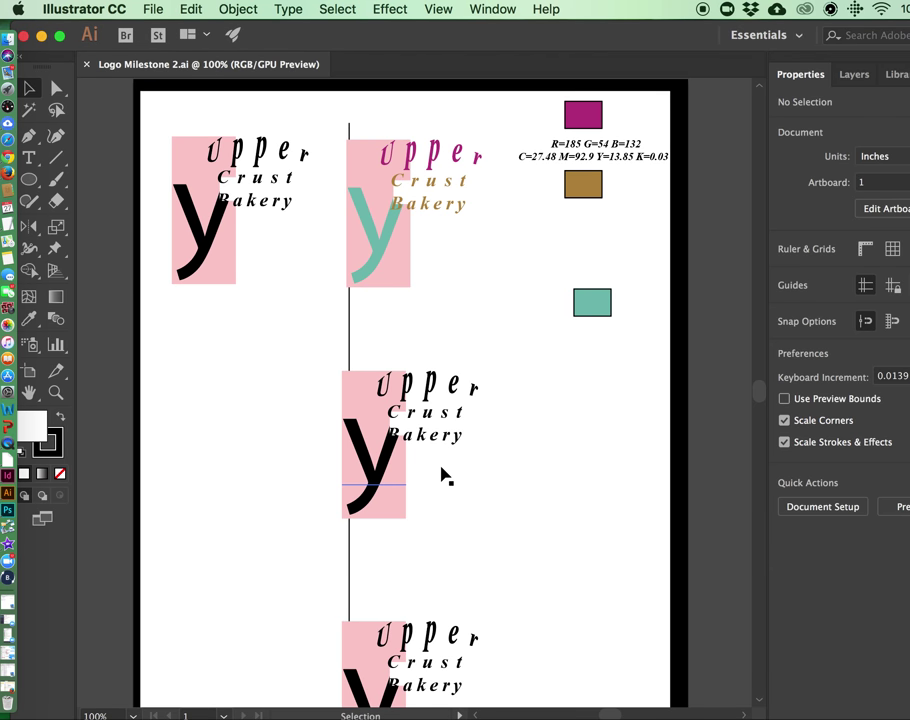
{"action": "scroll", "coordinate": [444, 477], "scroll_direction": "up", "scroll_amount": 1}
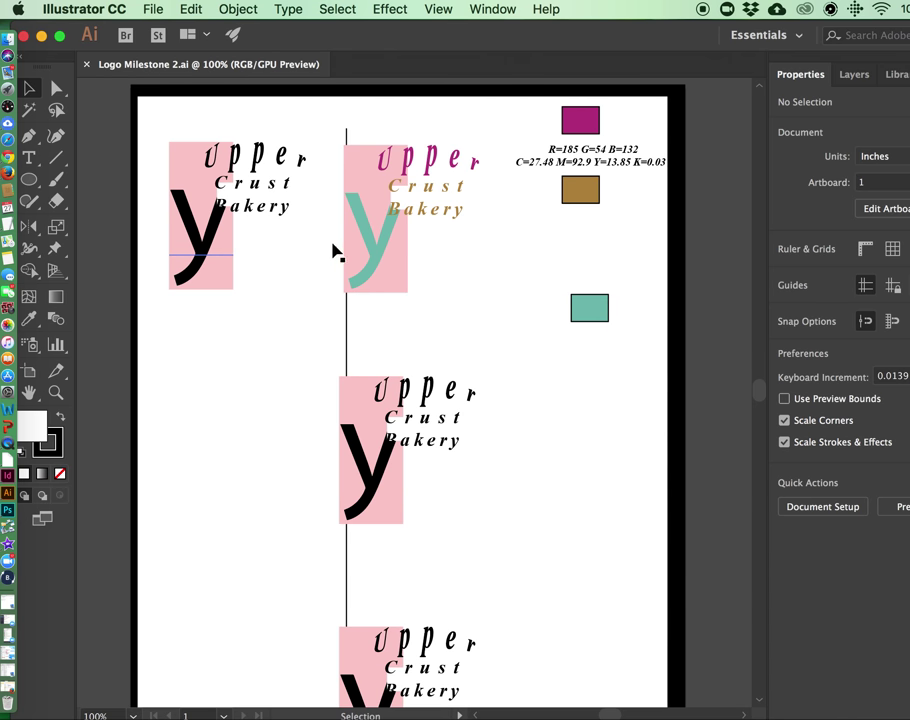
{"action": "left_click_drag", "start_coordinate": [220, 248], "coordinate": [238, 381]}
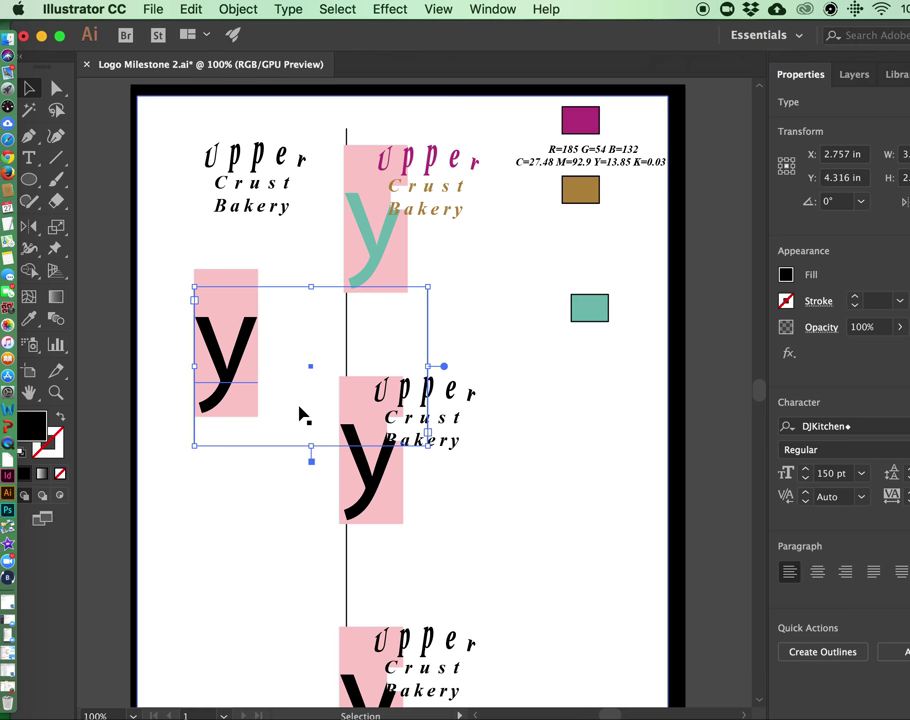
Delete the left y with its pink backing and the teal y in the second version
{"action": "key", "text": "Delete"}
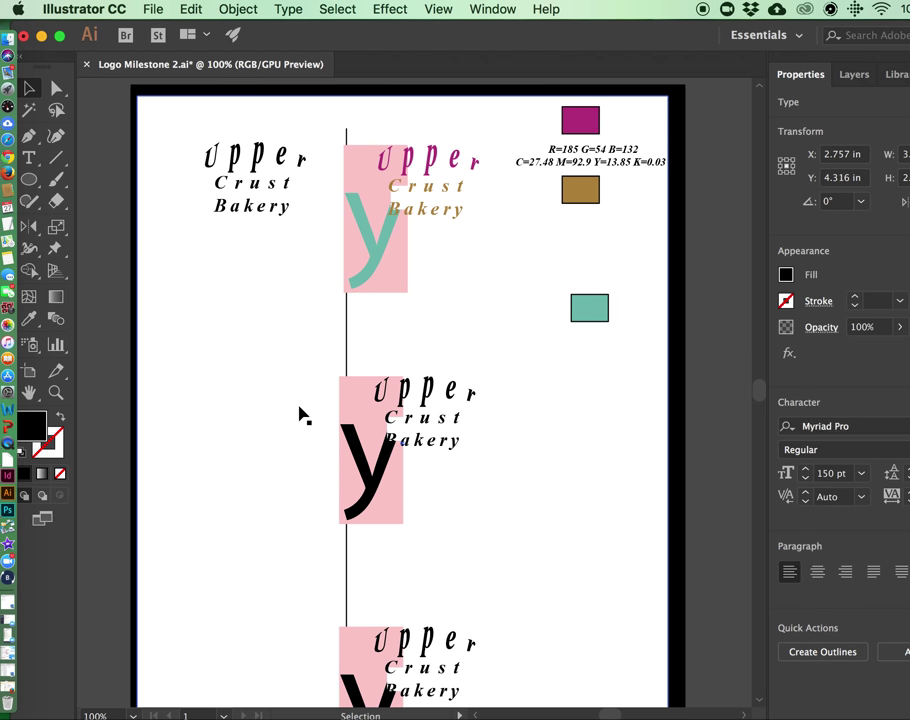
{"action": "left_click", "coordinate": [378, 248]}
{"action": "key", "text": "Delete"}
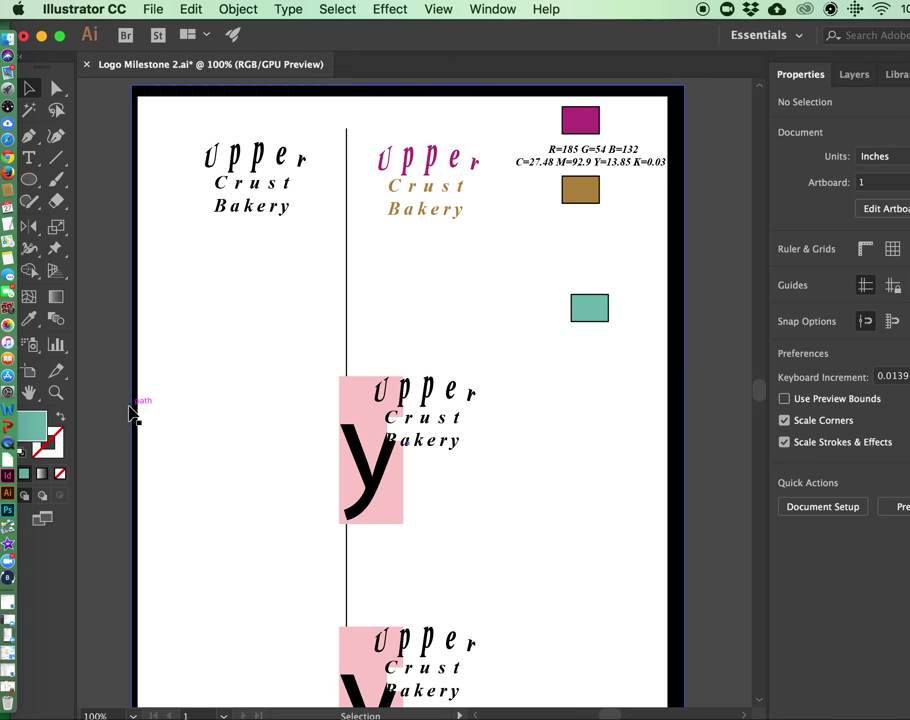
Zoom the top-left logo to 200% and nudge the arched Upper text slightly down
{"action": "left_click", "coordinate": [56, 392]}
{"action": "left_click", "coordinate": [227, 201]}
{"action": "left_click", "coordinate": [469, 405]}
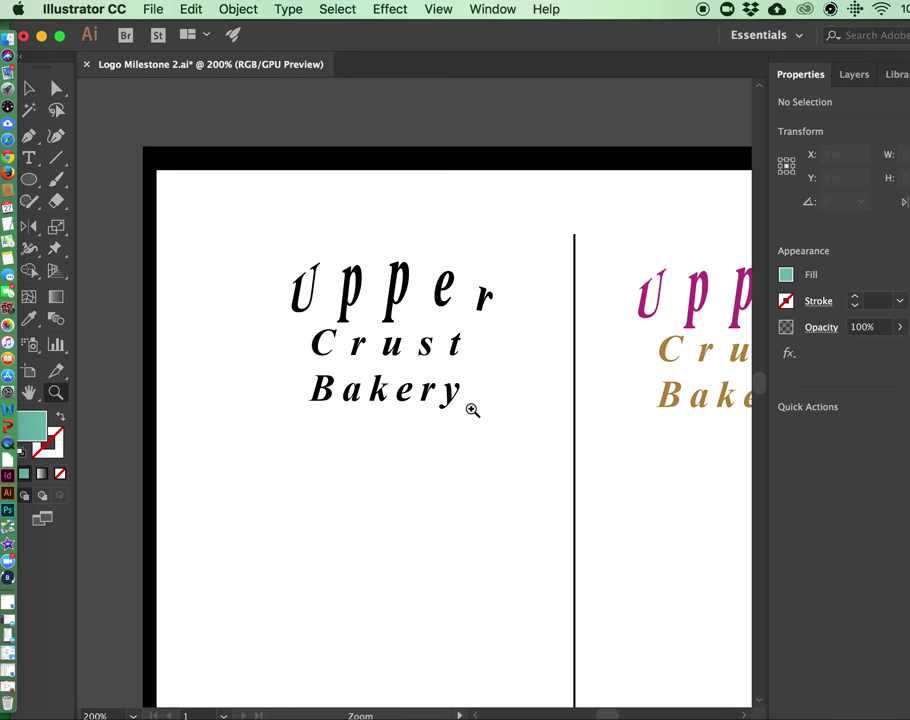
{"action": "left_click", "coordinate": [29, 88]}
{"action": "left_click", "coordinate": [330, 308]}
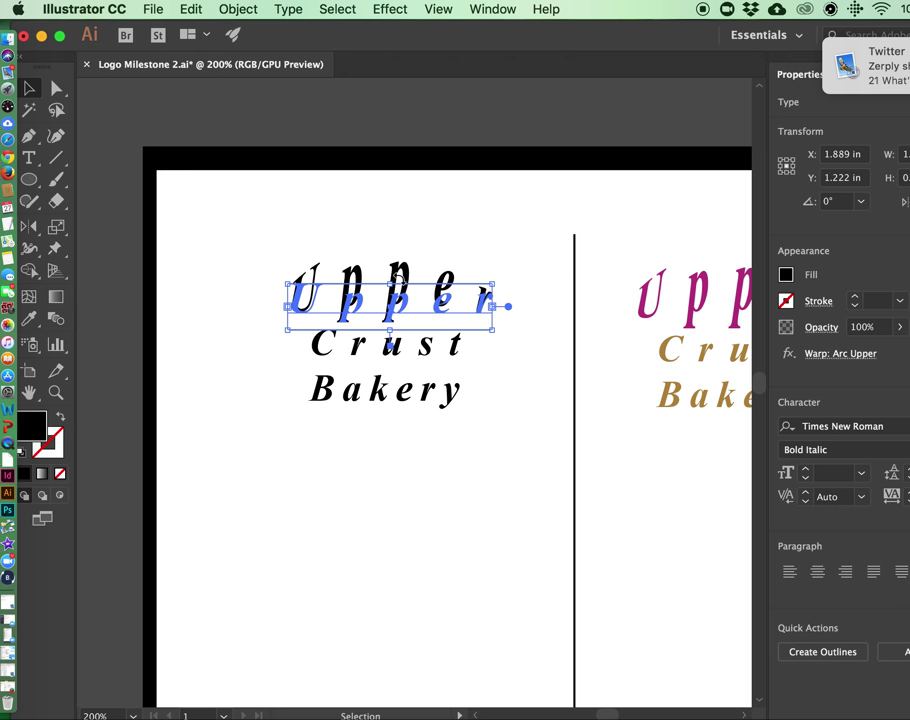
{"action": "left_click", "coordinate": [410, 455]}
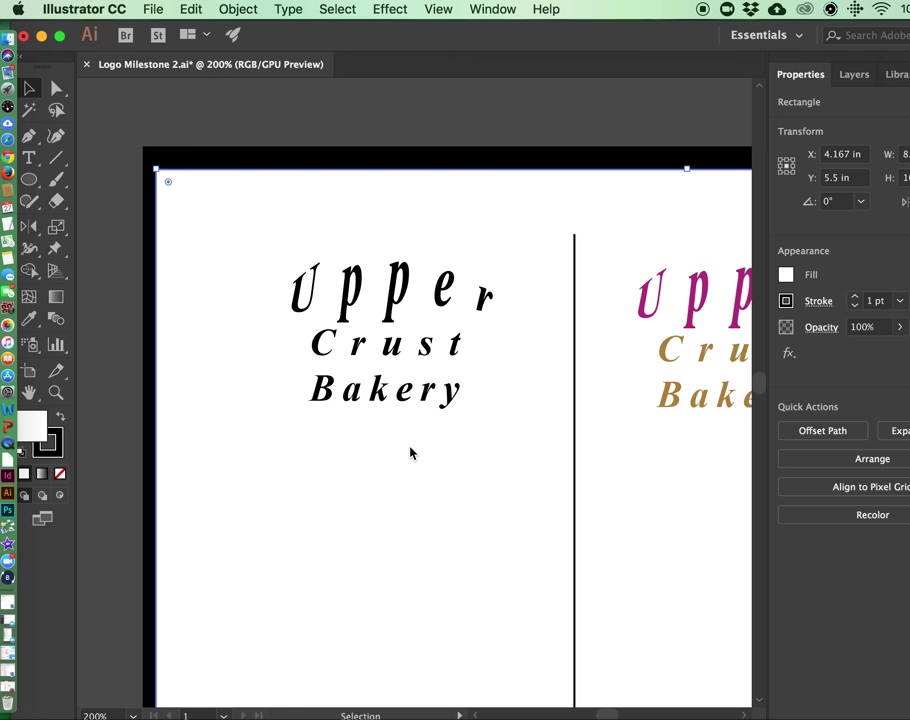
{"action": "left_click", "coordinate": [327, 137]}
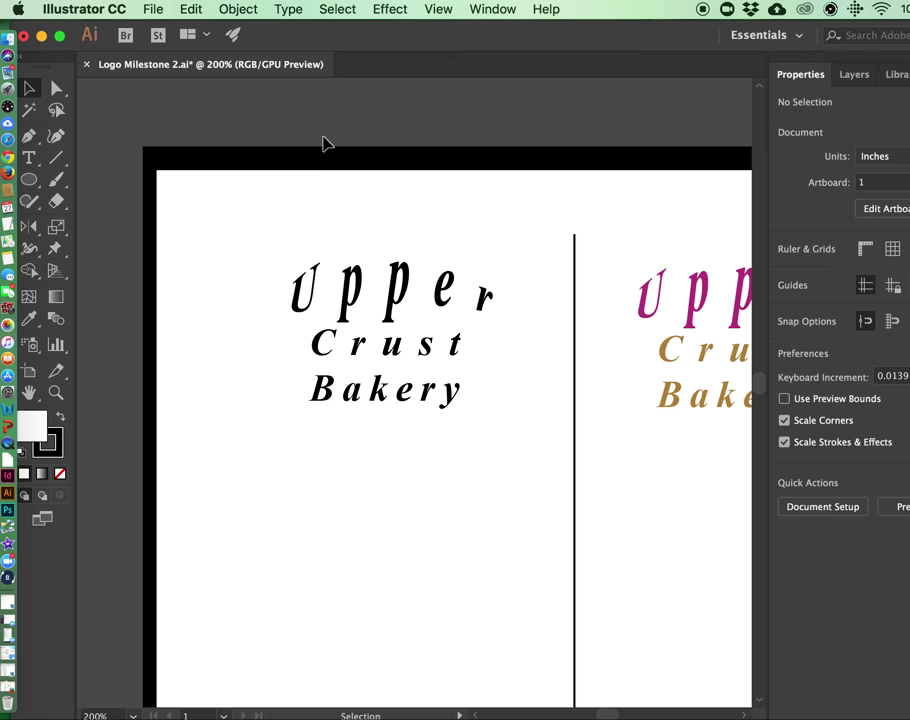
{"action": "left_click_drag", "start_coordinate": [366, 278], "coordinate": [368, 296]}
{"action": "left_click_drag", "start_coordinate": [424, 306], "coordinate": [406, 316]}
Open the Character panel via Window > Type > Character and delete the arched Upper text
{"action": "left_click", "coordinate": [240, 8]}
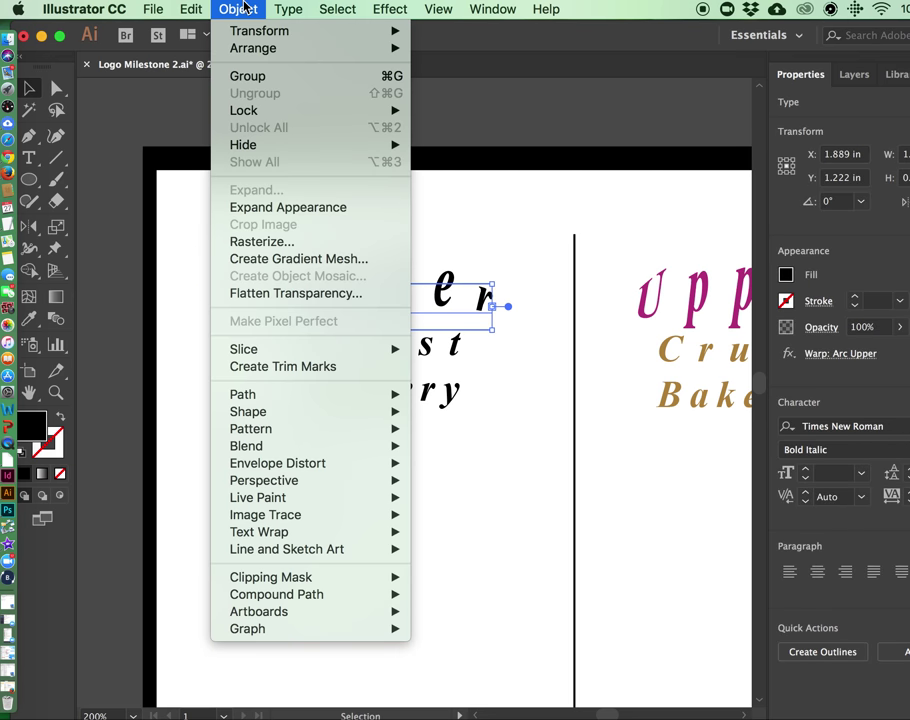
{"action": "mouse_move", "coordinate": [288, 9]}
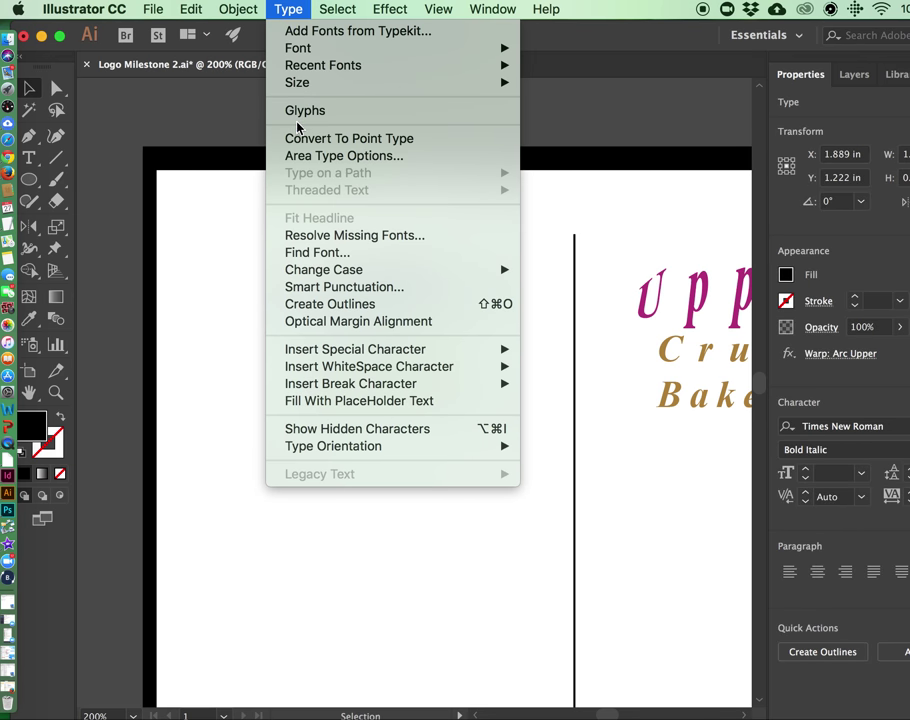
{"action": "mouse_move", "coordinate": [212, 8]}
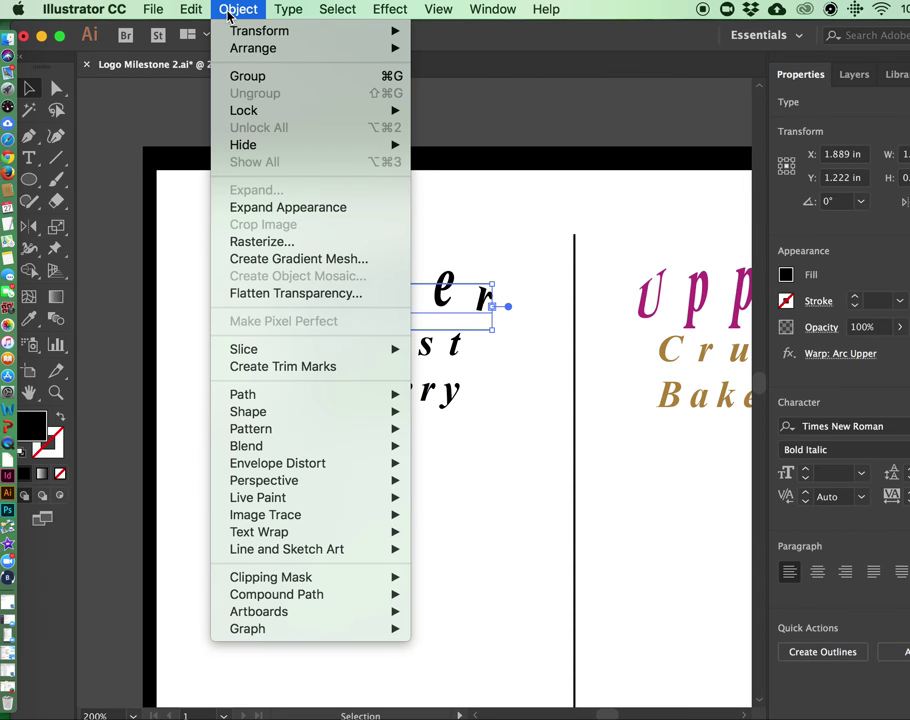
{"action": "left_click", "coordinate": [142, 150]}
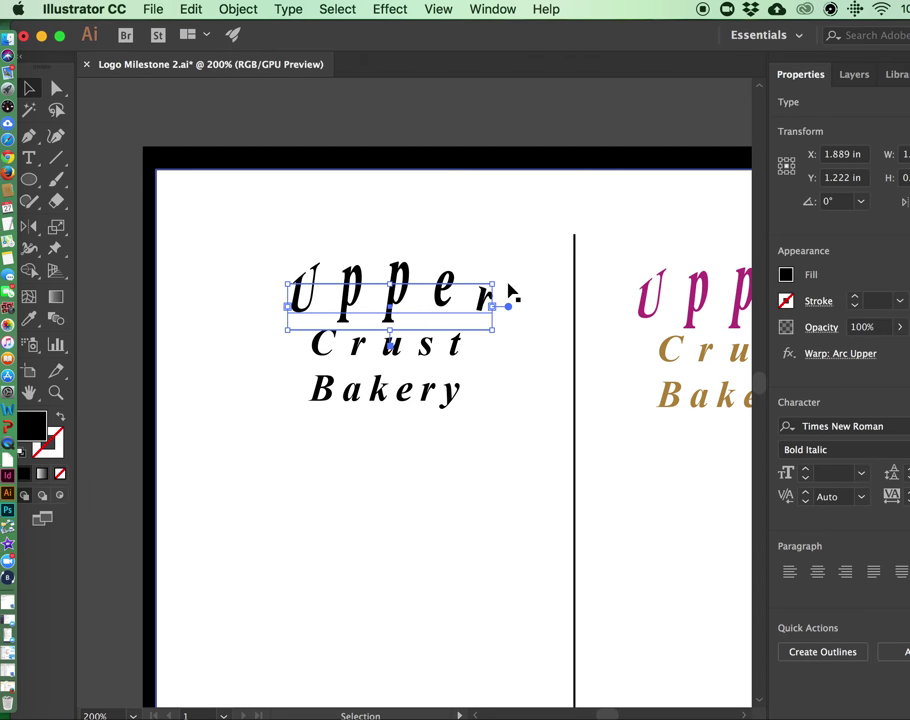
{"action": "left_click", "coordinate": [503, 8]}
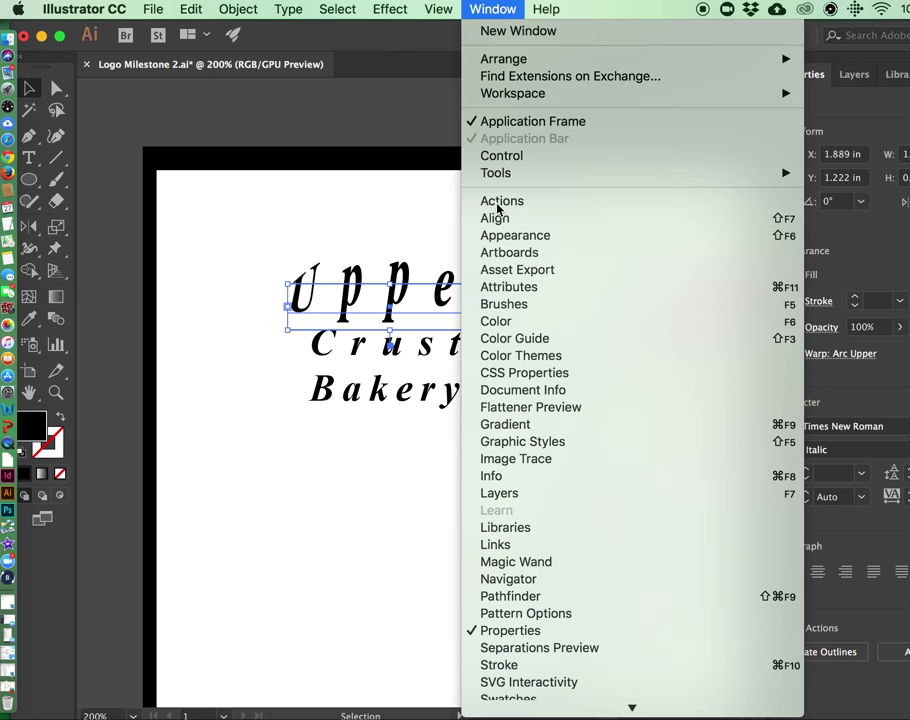
{"action": "scroll", "coordinate": [562, 656], "scroll_direction": "down", "scroll_amount": 3}
{"action": "mouse_move", "coordinate": [568, 643]}
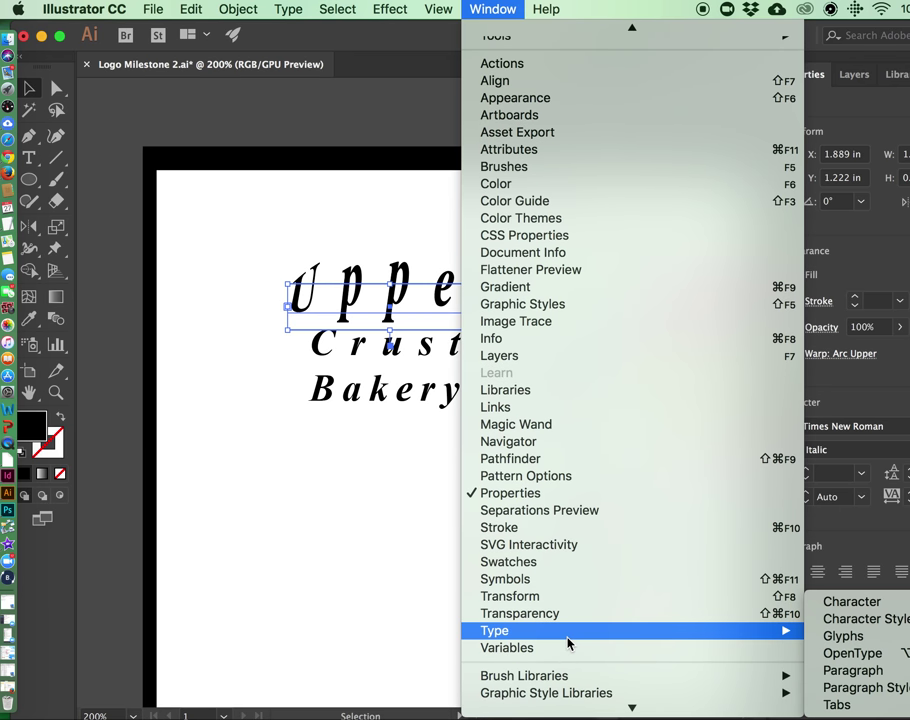
{"action": "left_click", "coordinate": [862, 601]}
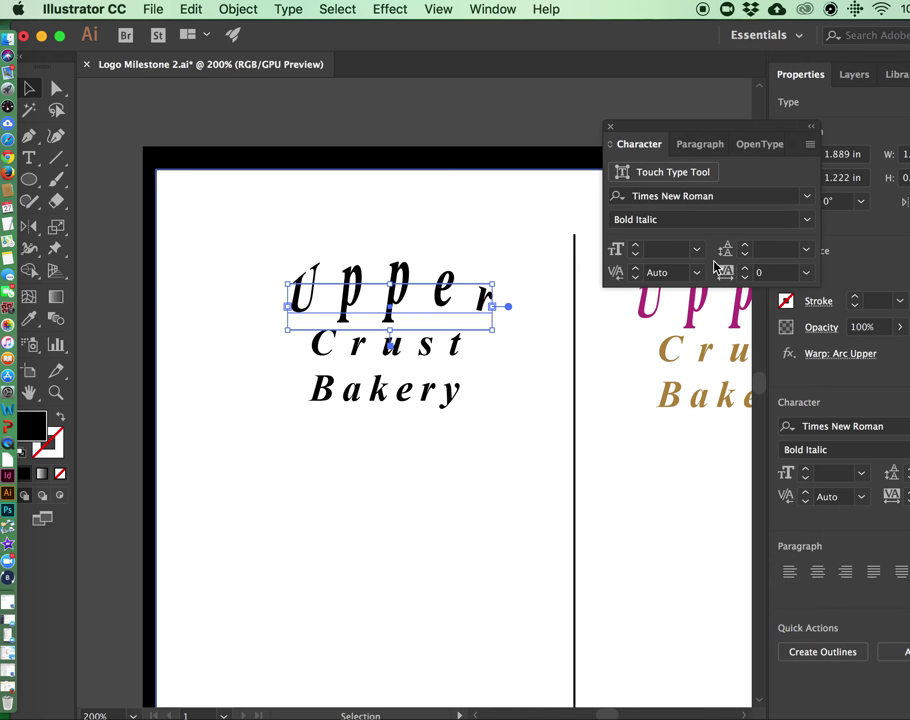
{"action": "scroll", "coordinate": [528, 412], "scroll_direction": "right", "scroll_amount": 2}
{"action": "key", "text": "BackSpace"}
Highlight both Crust and Bakery lines with the Type tool and show all Character panel options
{"action": "left_click", "coordinate": [490, 403]}
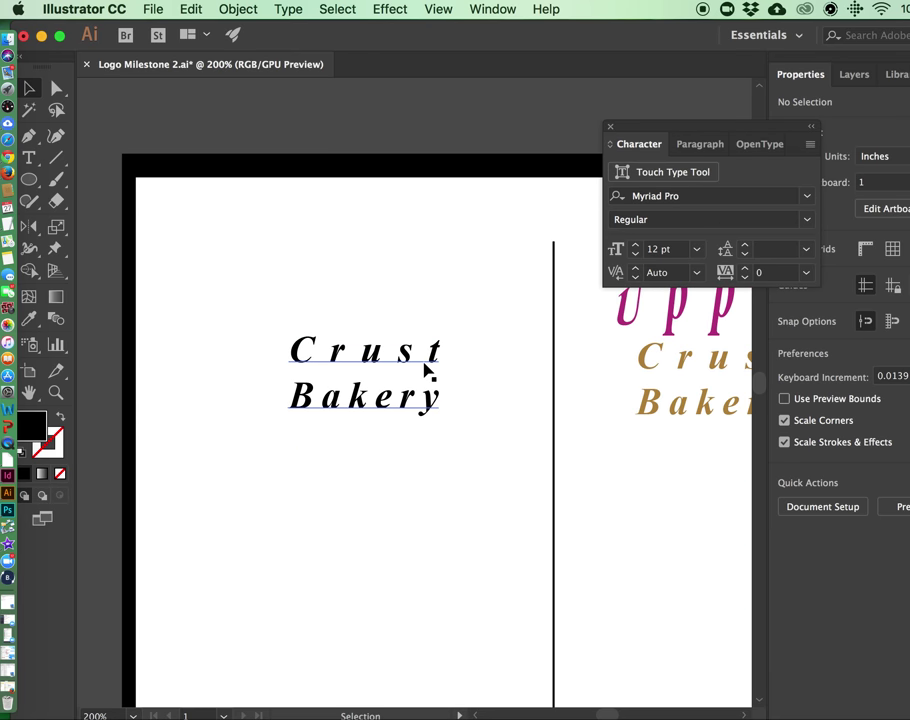
{"action": "left_click", "coordinate": [428, 373]}
{"action": "left_click", "coordinate": [31, 158]}
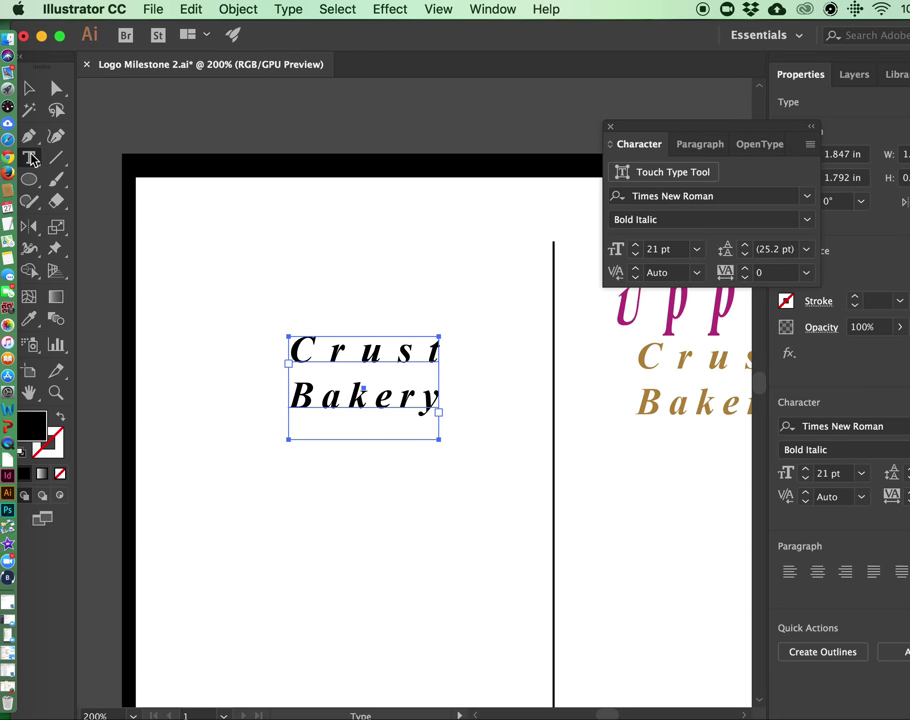
{"action": "triple_click", "coordinate": [318, 343]}
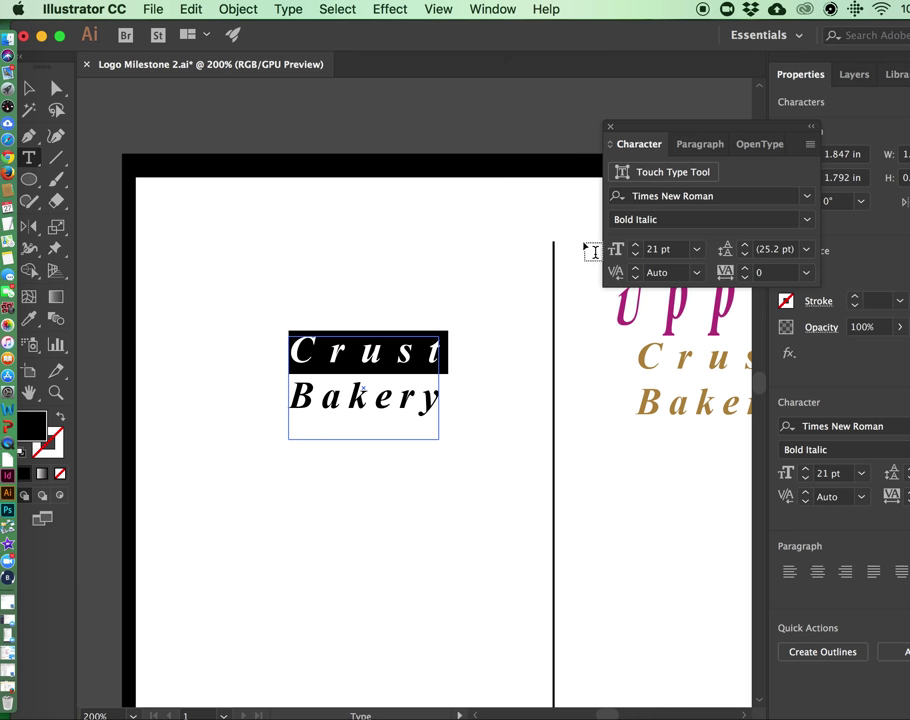
{"action": "left_click", "coordinate": [350, 353]}
{"action": "left_click_drag", "start_coordinate": [299, 353], "coordinate": [471, 420]}
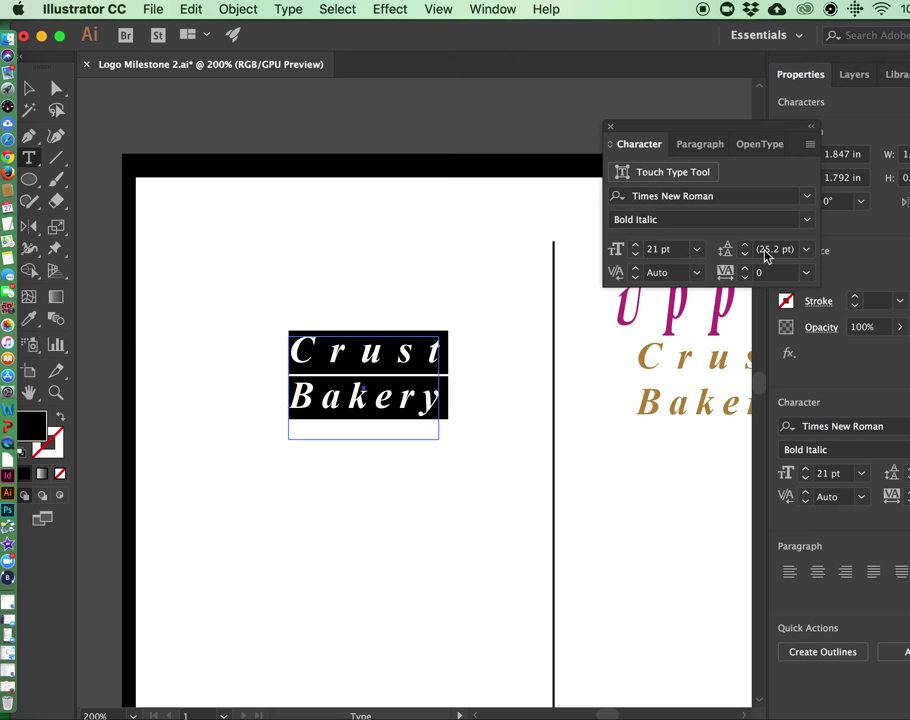
{"action": "left_click", "coordinate": [810, 146]}
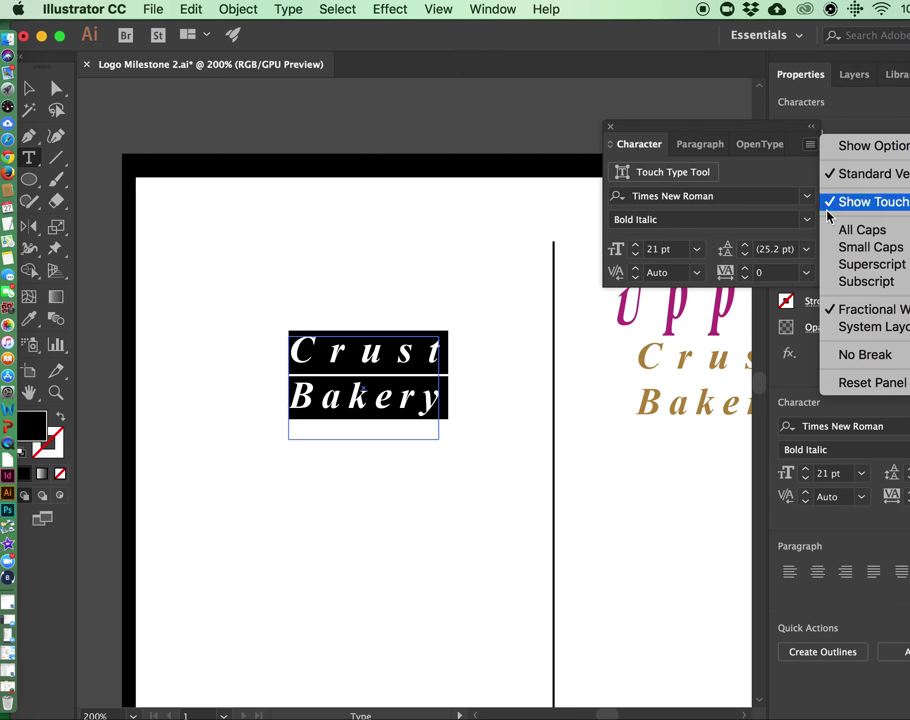
{"action": "left_click", "coordinate": [851, 146]}
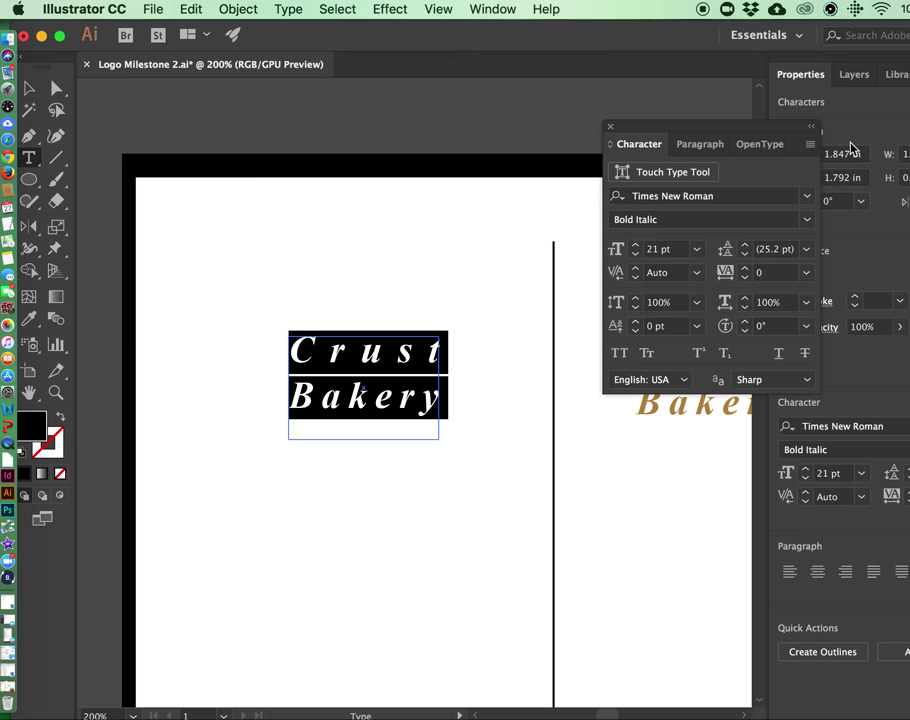
Set the Crust Bakery text's horizontal scale to 140%, then restore it to 100%
{"action": "left_click", "coordinate": [785, 311]}
{"action": "type", "text": "140"}
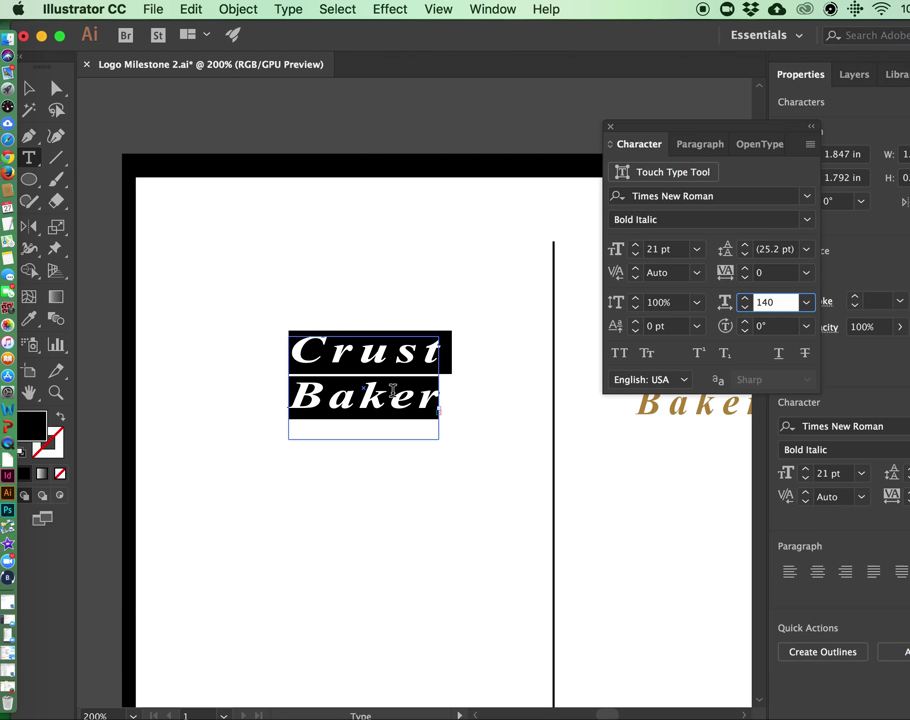
{"action": "key", "text": "Return"}
{"action": "key", "text": "Escape"}
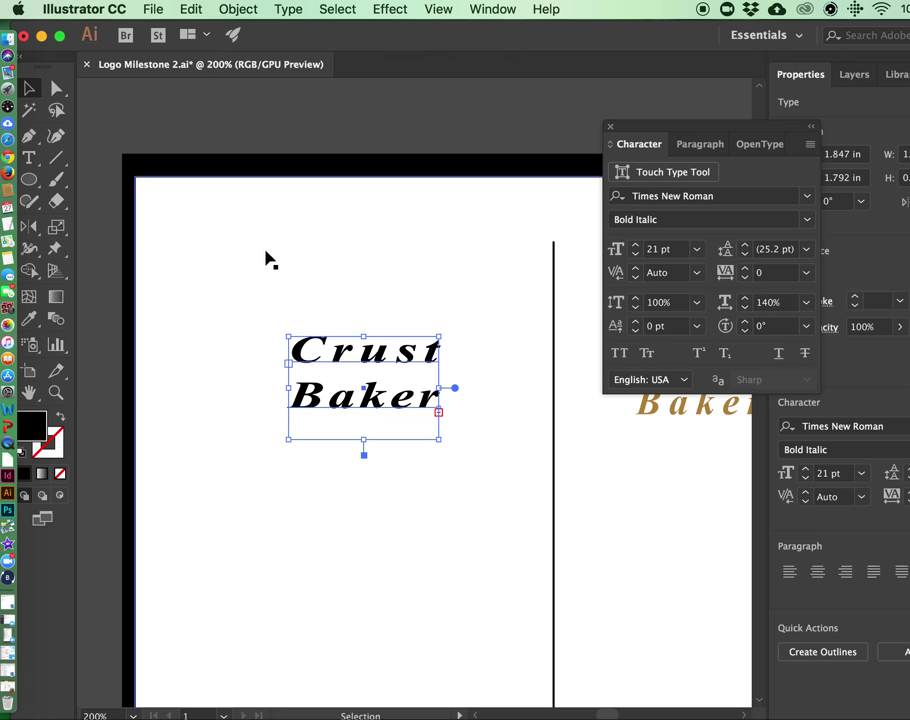
{"action": "left_click", "coordinate": [768, 302]}
{"action": "type", "text": "100"}
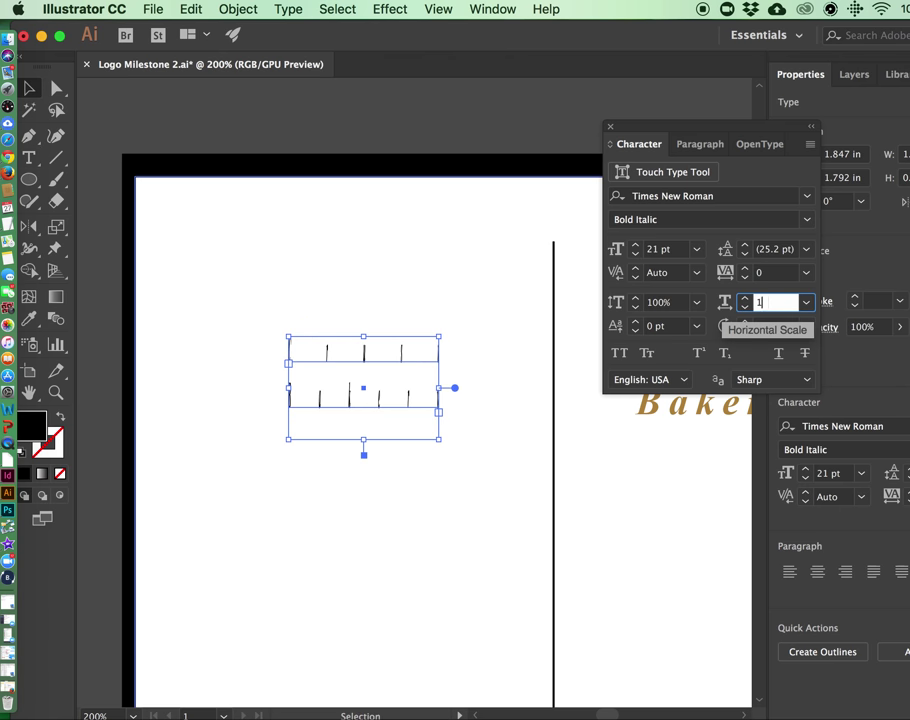
{"action": "key", "text": "Return"}
{"action": "left_click", "coordinate": [388, 276]}
{"action": "left_click", "coordinate": [362, 347]}
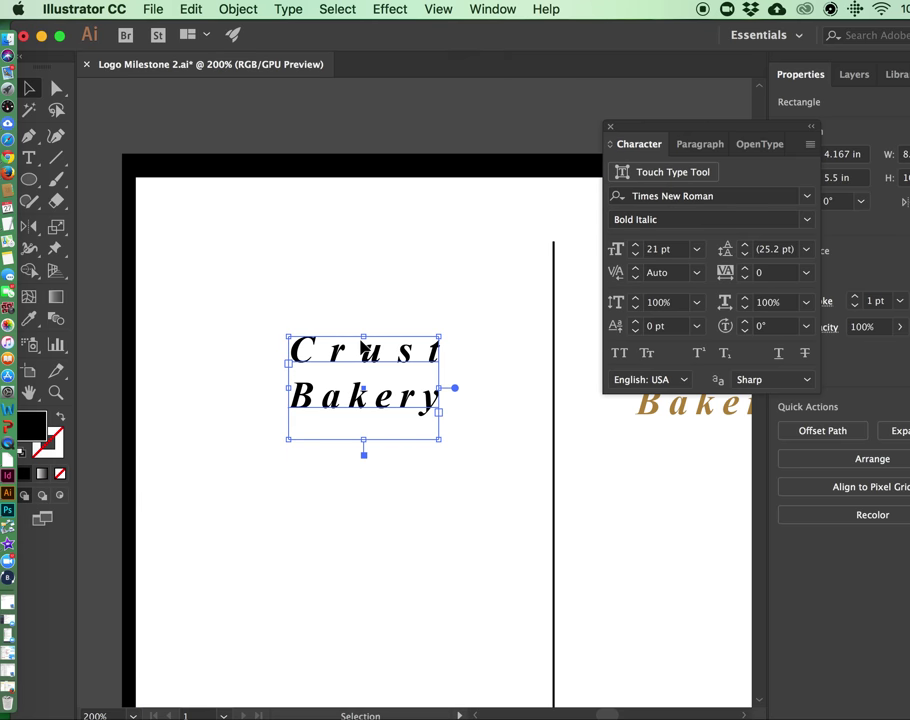
{"action": "left_click", "coordinate": [130, 187]}
Type UPPER below Crust Bakery and set it in Timeless Bold at 48 pt
{"action": "key", "text": "t"}
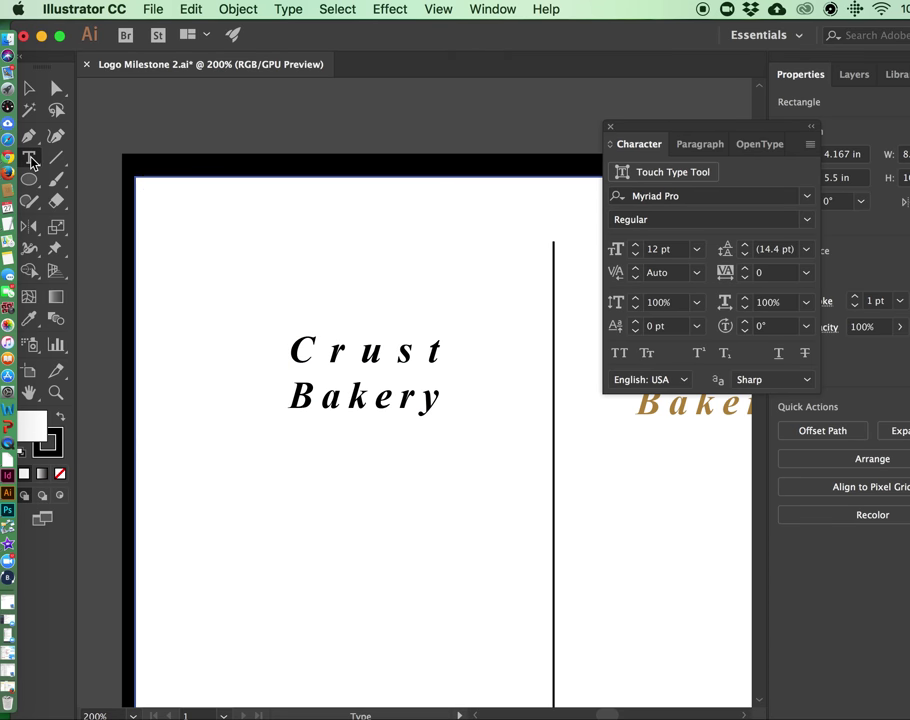
{"action": "left_click", "coordinate": [281, 510]}
{"action": "type", "text": "UPPE"}
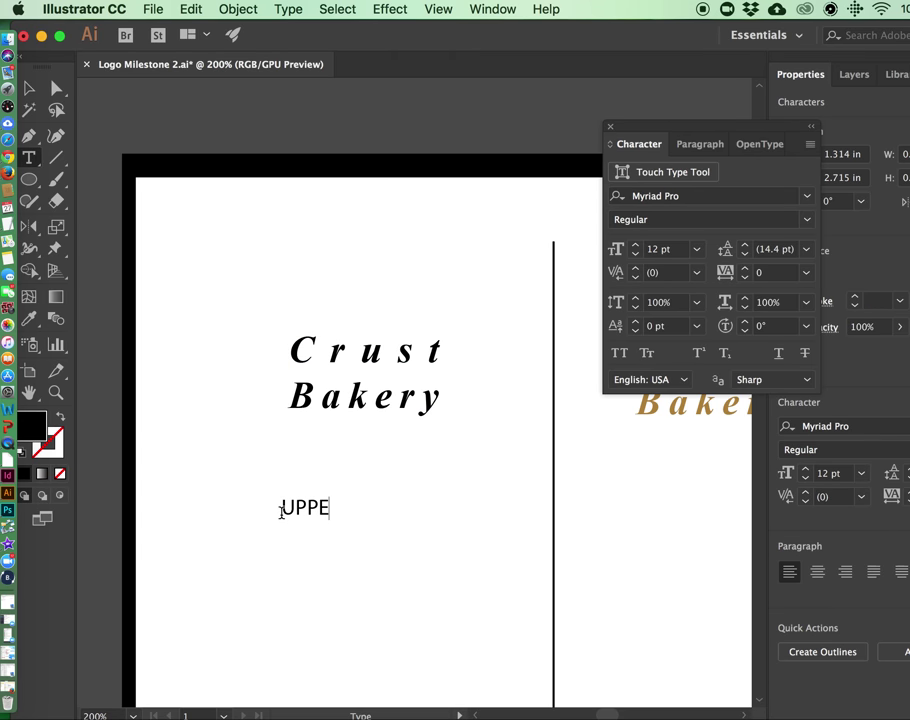
{"action": "type", "text": "R"}
{"action": "double_click", "coordinate": [294, 505]}
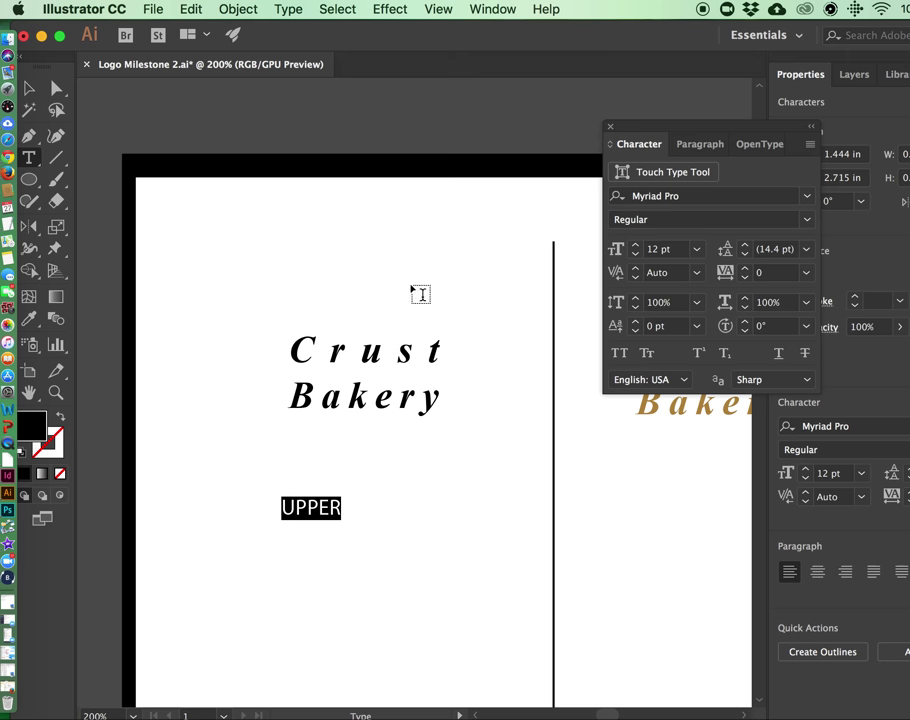
{"action": "left_click", "coordinate": [688, 196]}
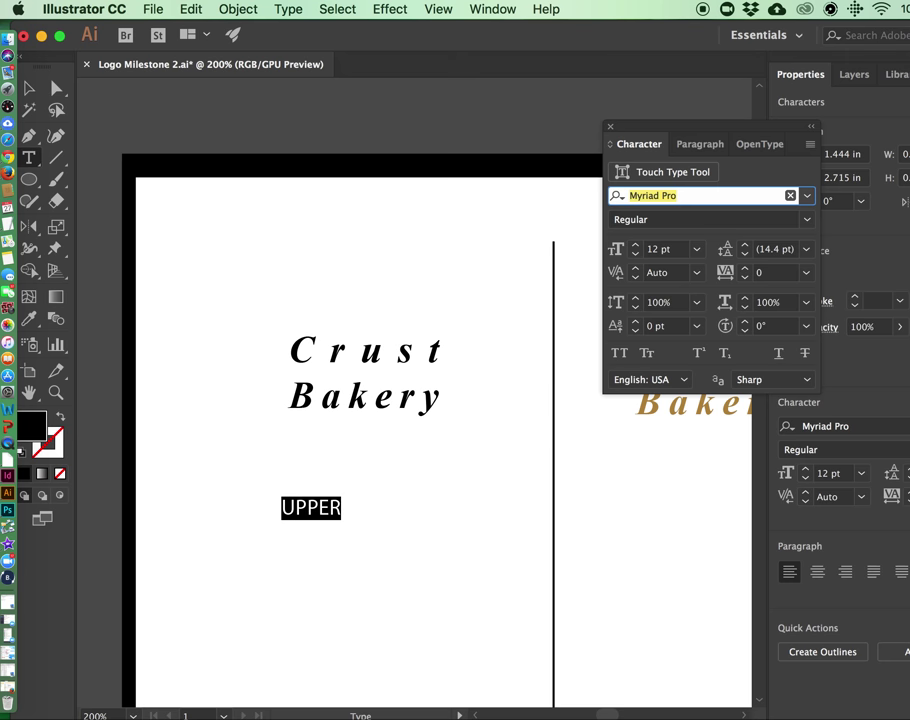
{"action": "type", "text": "TTim"}
{"action": "key", "text": "BackSpace"}
{"action": "type", "text": "ime"}
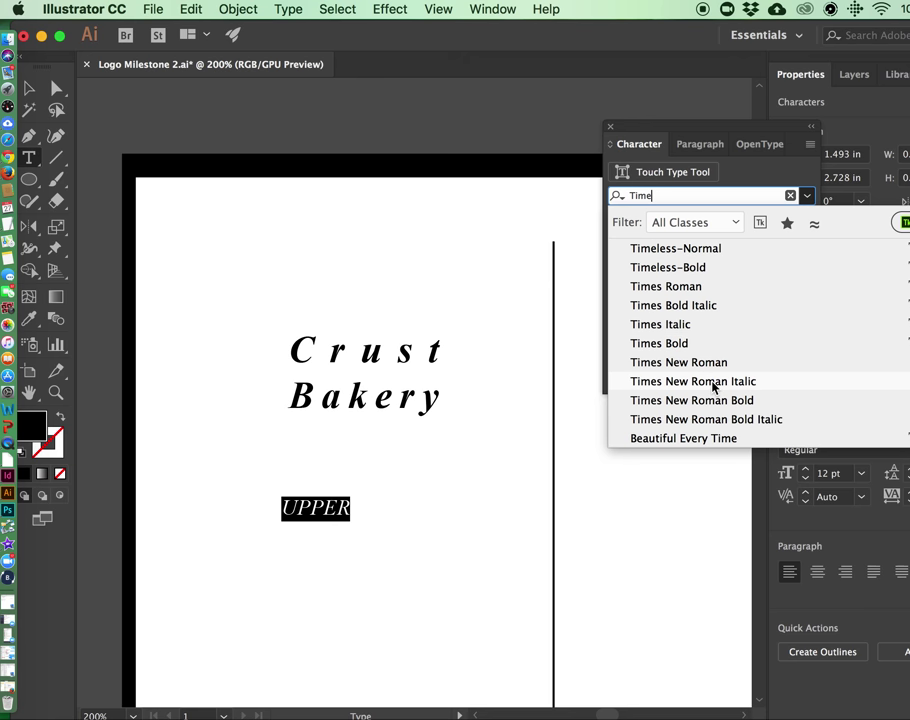
{"action": "left_click", "coordinate": [680, 268]}
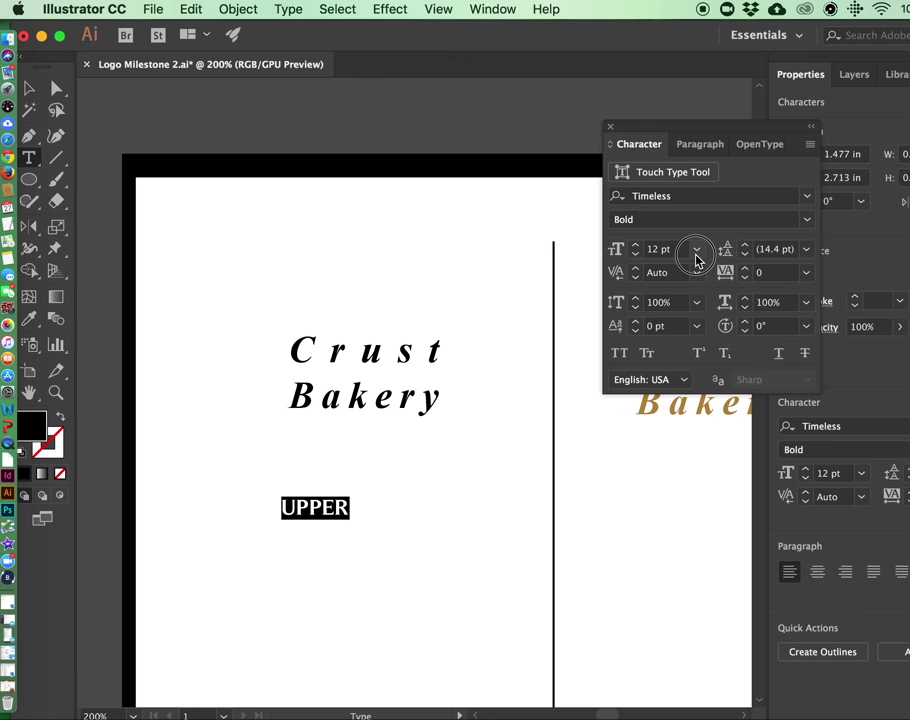
{"action": "left_click", "coordinate": [697, 250]}
{"action": "left_click", "coordinate": [717, 532]}
Move UPPER above Crust Bakery, push Crust Bakery lower, and type CRUST beneath UPPER
{"action": "left_click", "coordinate": [28, 90]}
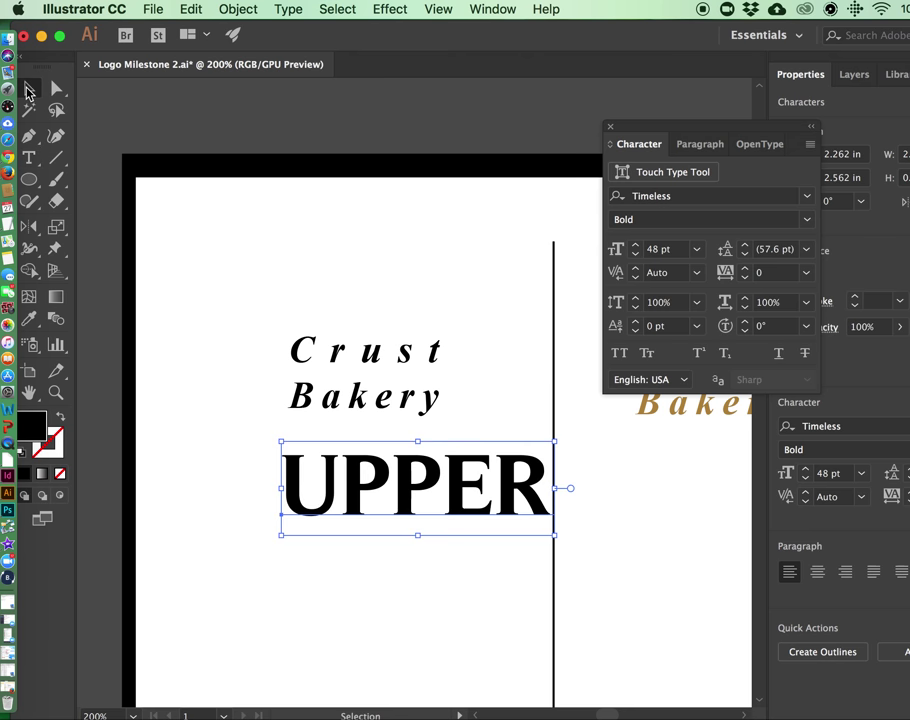
{"action": "left_click_drag", "start_coordinate": [455, 480], "coordinate": [393, 298]}
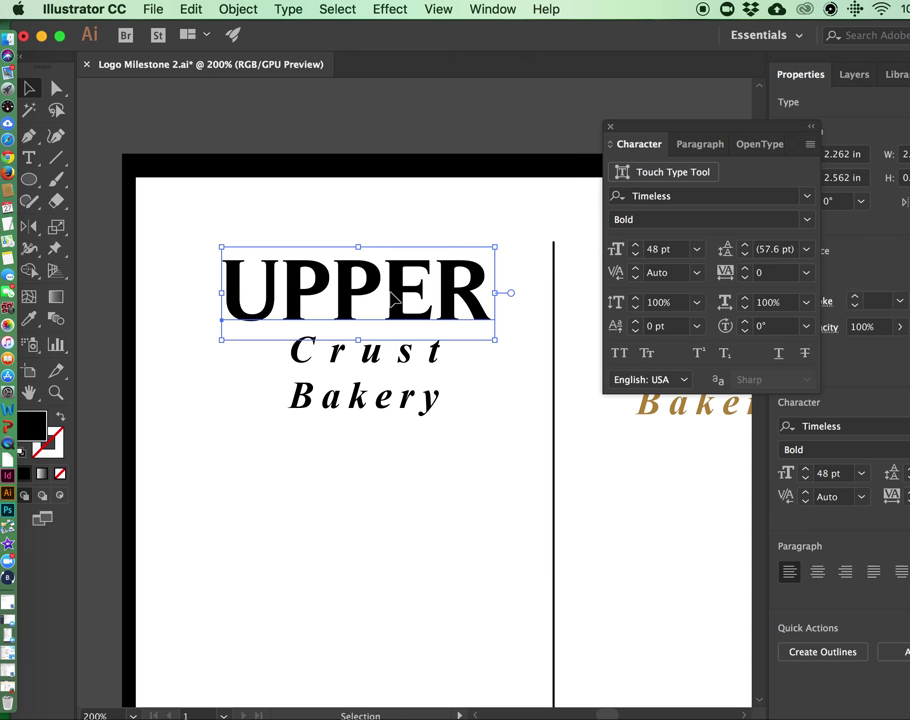
{"action": "left_click_drag", "start_coordinate": [327, 427], "coordinate": [333, 596]}
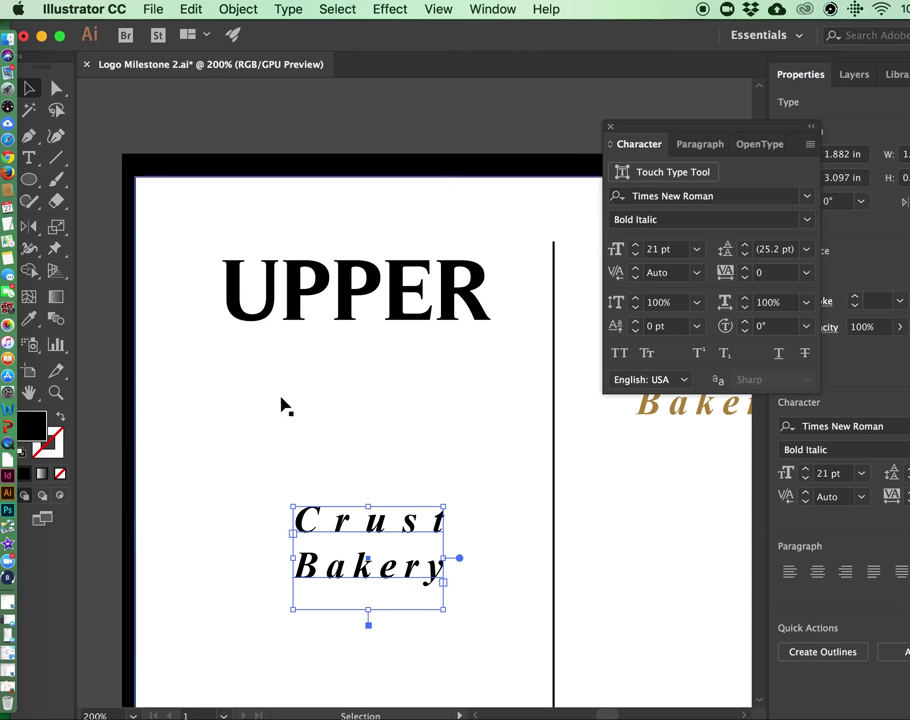
{"action": "left_click", "coordinate": [29, 156]}
{"action": "left_click", "coordinate": [221, 400]}
{"action": "type", "text": "C"}
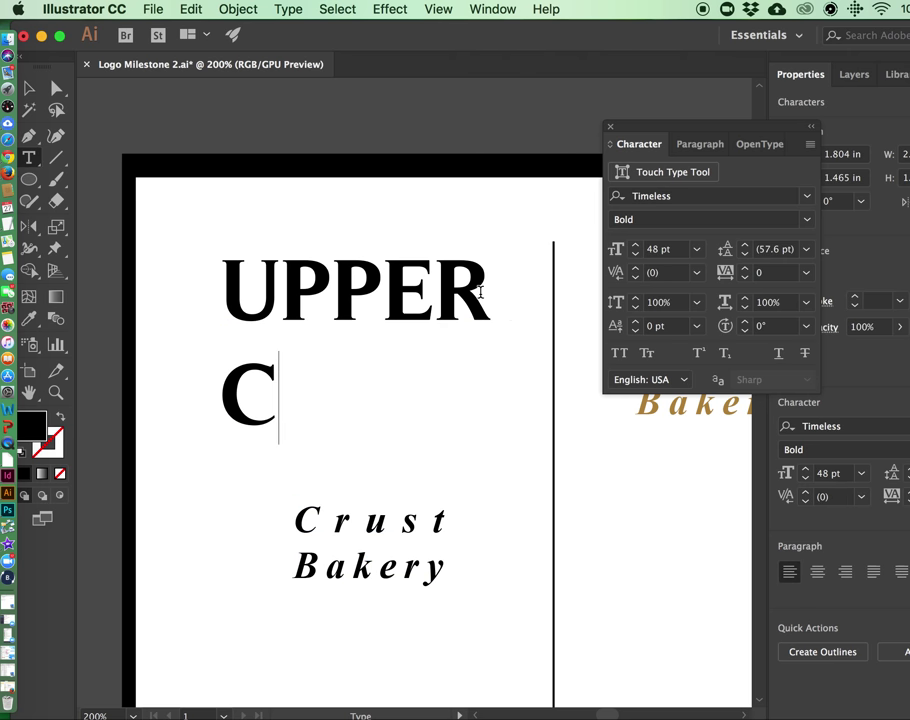
{"action": "type", "text": "RUST"}
{"action": "left_click", "coordinate": [231, 289]}
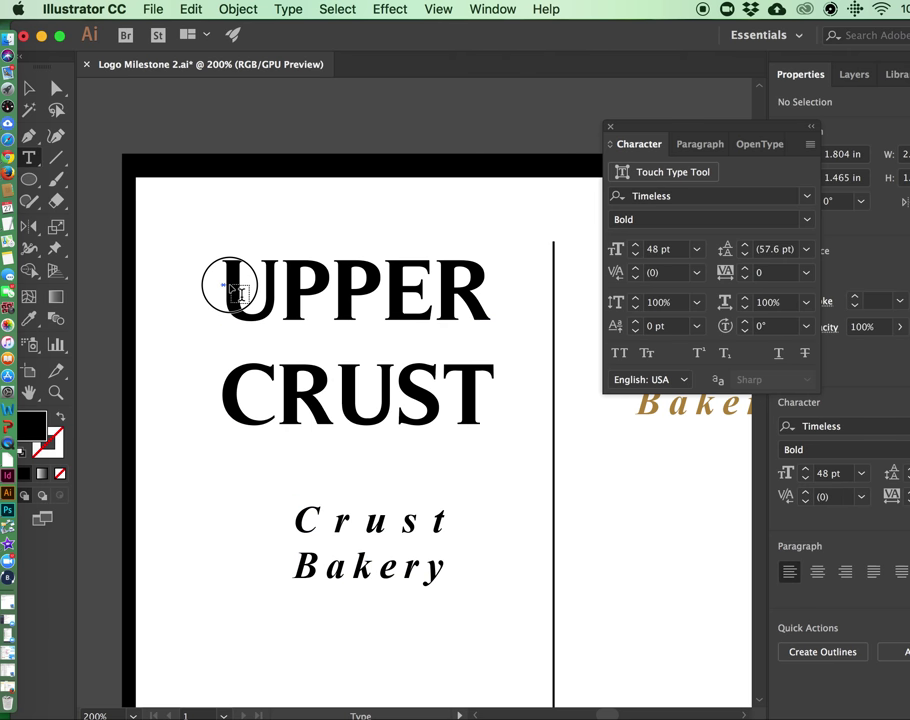
{"action": "left_click", "coordinate": [356, 350]}
{"action": "key", "text": "Escape"}
Tighten the leading of the UPPER and CRUST lines to 36 pt
{"action": "left_click", "coordinate": [160, 202]}
{"action": "left_click", "coordinate": [29, 157]}
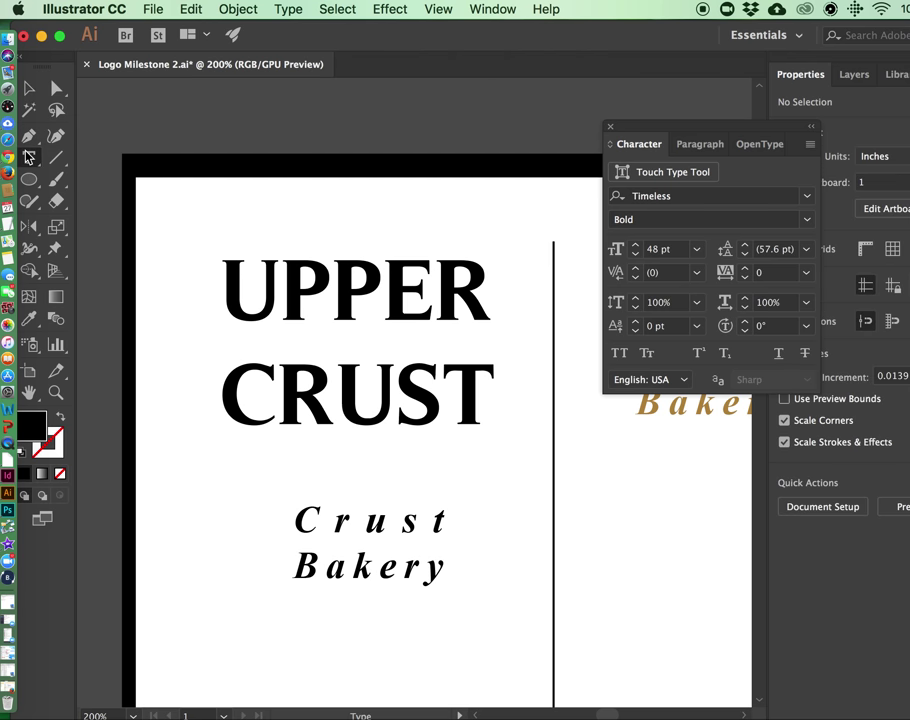
{"action": "left_click_drag", "start_coordinate": [232, 288], "coordinate": [532, 433]}
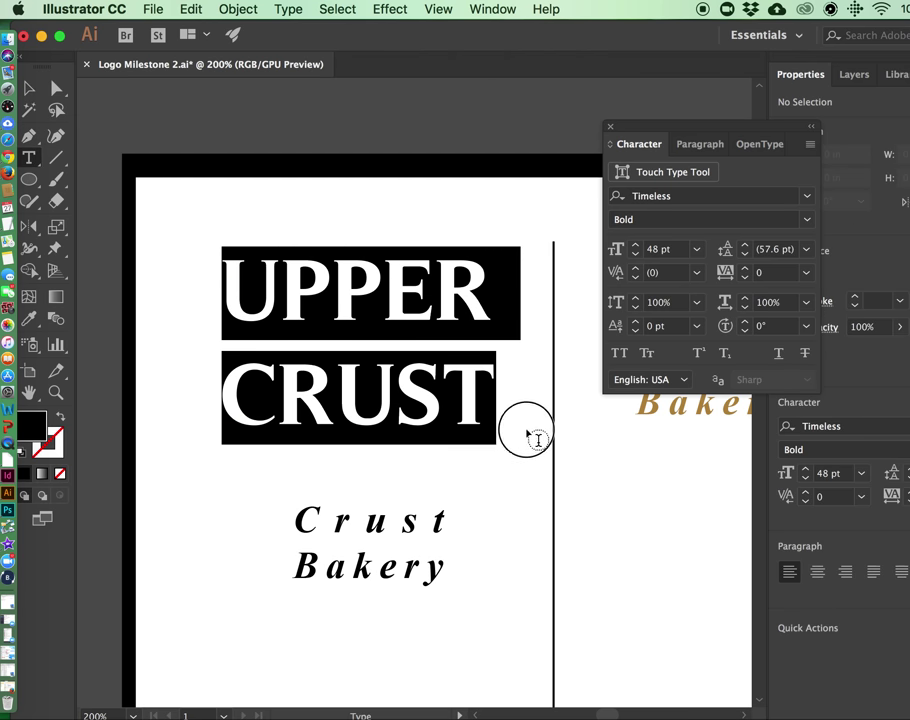
{"action": "left_click", "coordinate": [806, 250]}
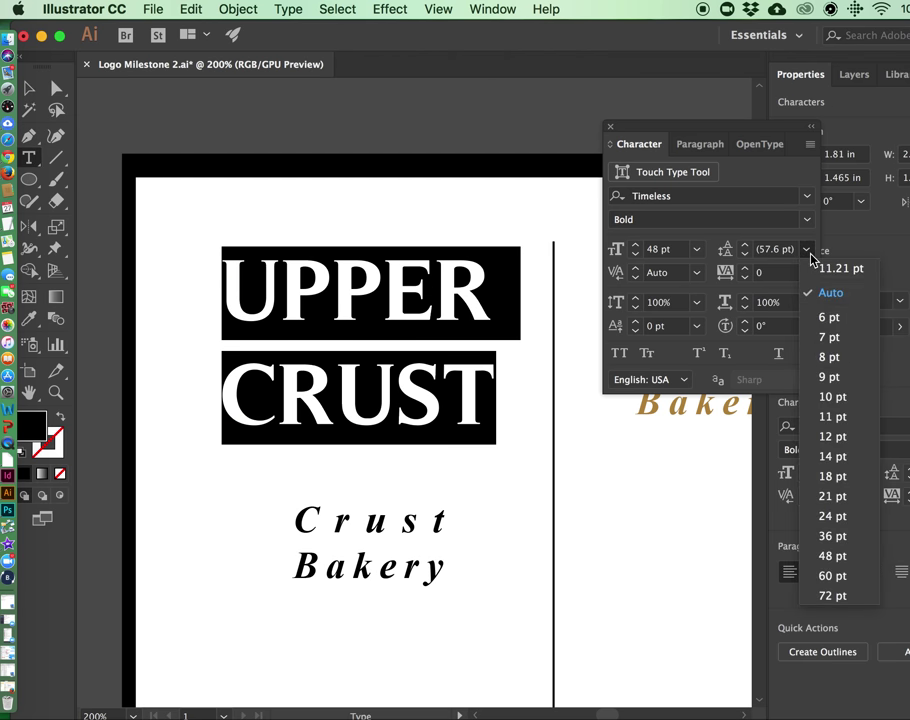
{"action": "left_click", "coordinate": [844, 538]}
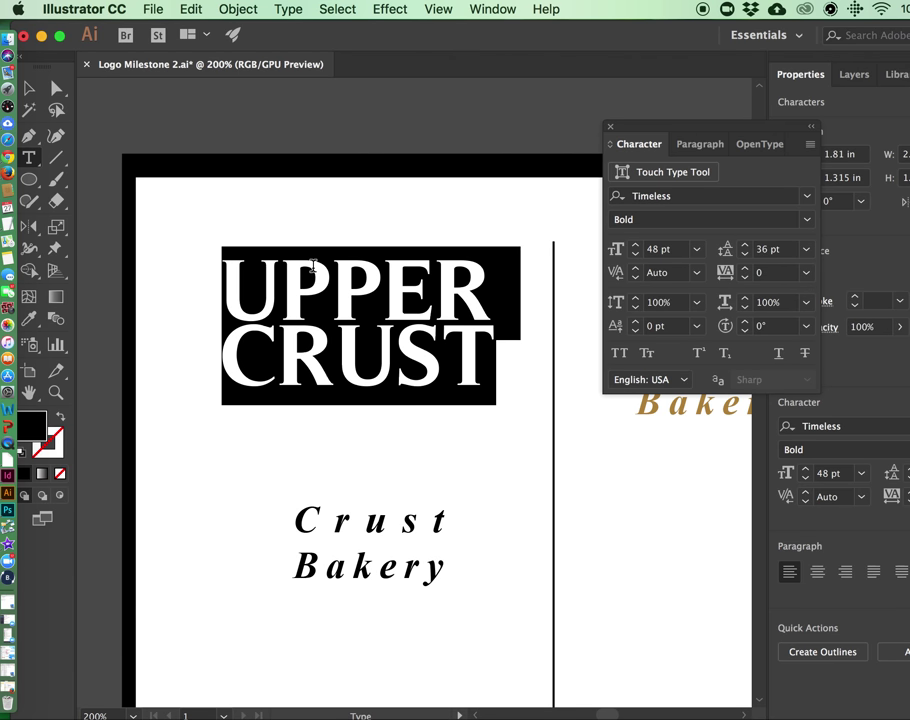
{"action": "key", "text": "Escape"}
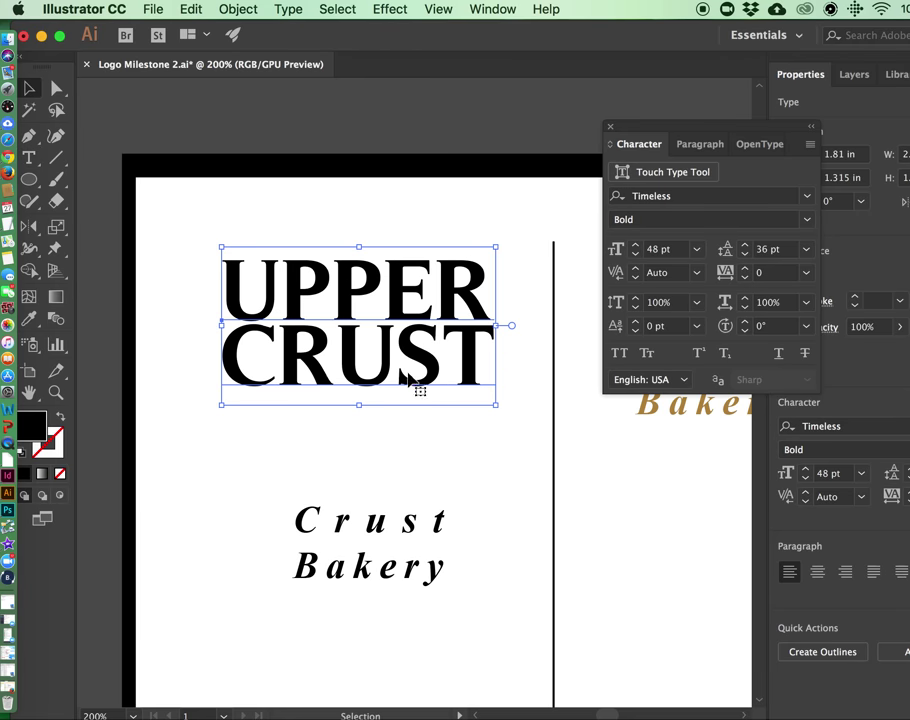
{"action": "left_click", "coordinate": [410, 441]}
Delete the Crust Bakery text and move UPPER CRUST lower on the page
{"action": "left_click", "coordinate": [376, 544]}
{"action": "key", "text": "Delete"}
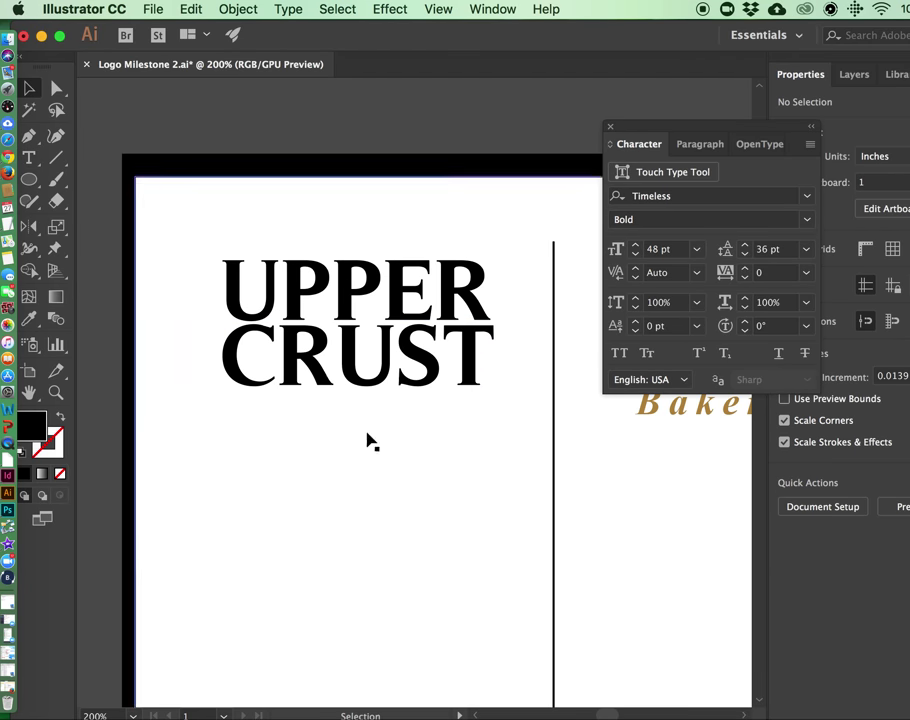
{"action": "left_click_drag", "start_coordinate": [353, 343], "coordinate": [357, 410]}
{"action": "left_click", "coordinate": [200, 290]}
Add a 21 pt BAKERY line below UPPER CRUST and search fonts for 'min'
{"action": "left_click", "coordinate": [28, 158]}
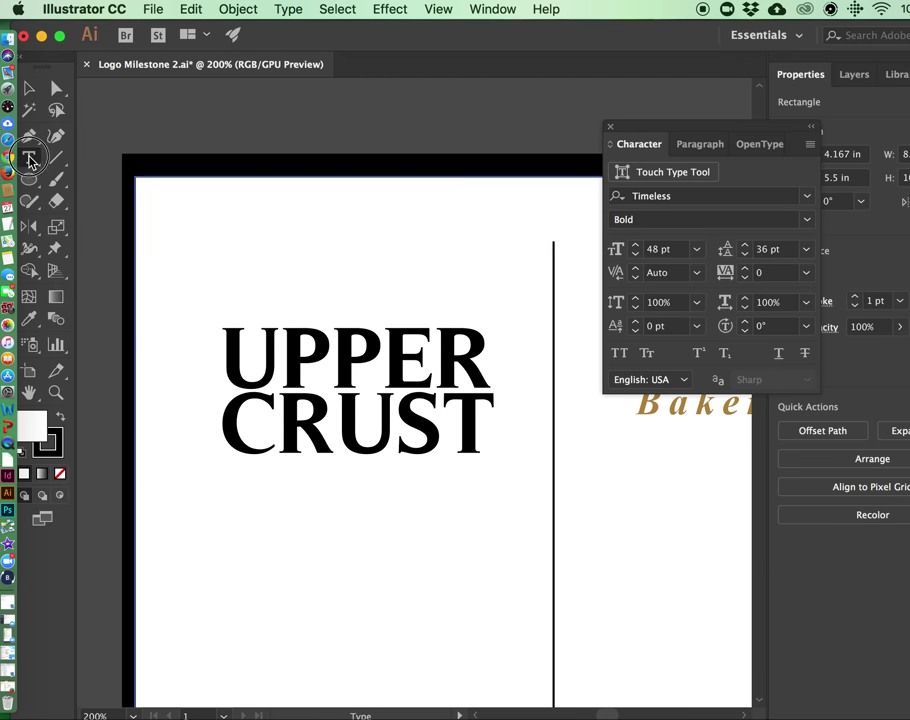
{"action": "left_click", "coordinate": [281, 541]}
{"action": "type", "text": "B"}
{"action": "key", "text": "BackSpace"}
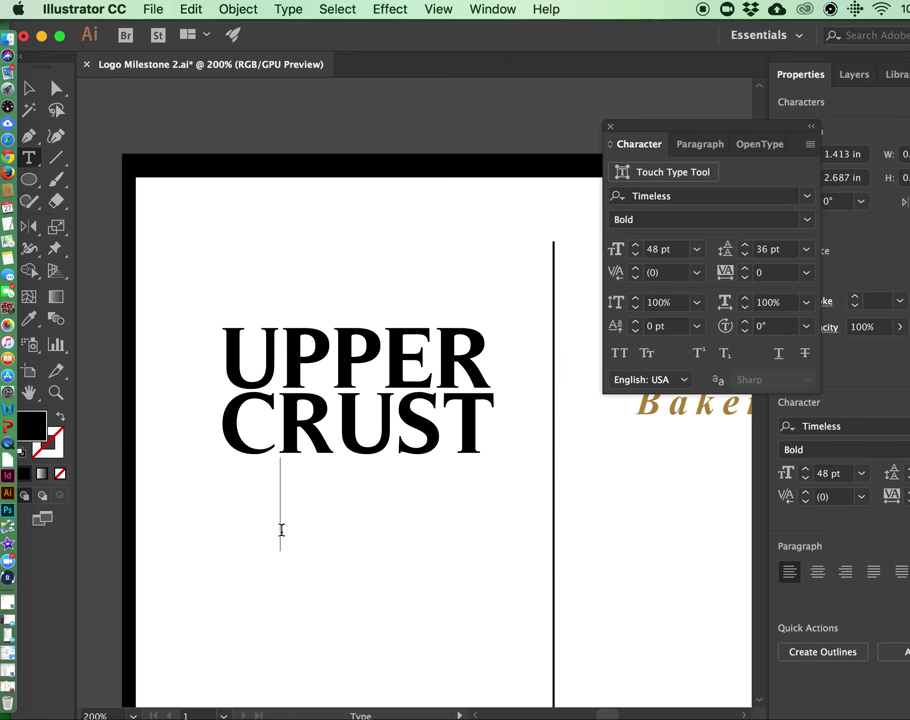
{"action": "type", "text": "BAKERY"}
{"action": "key", "text": "super+a"}
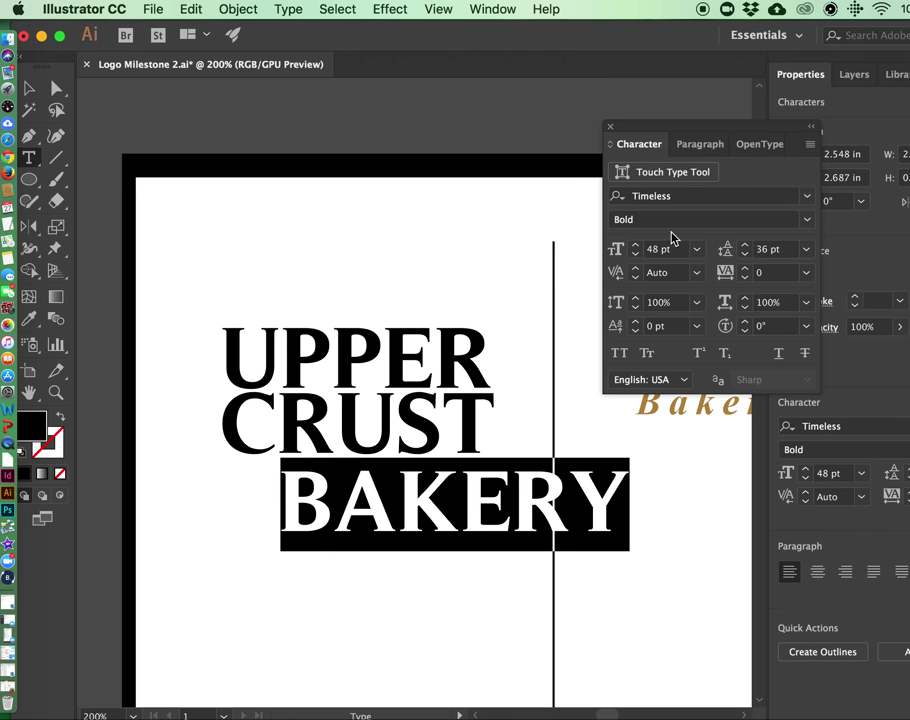
{"action": "left_click", "coordinate": [697, 250]}
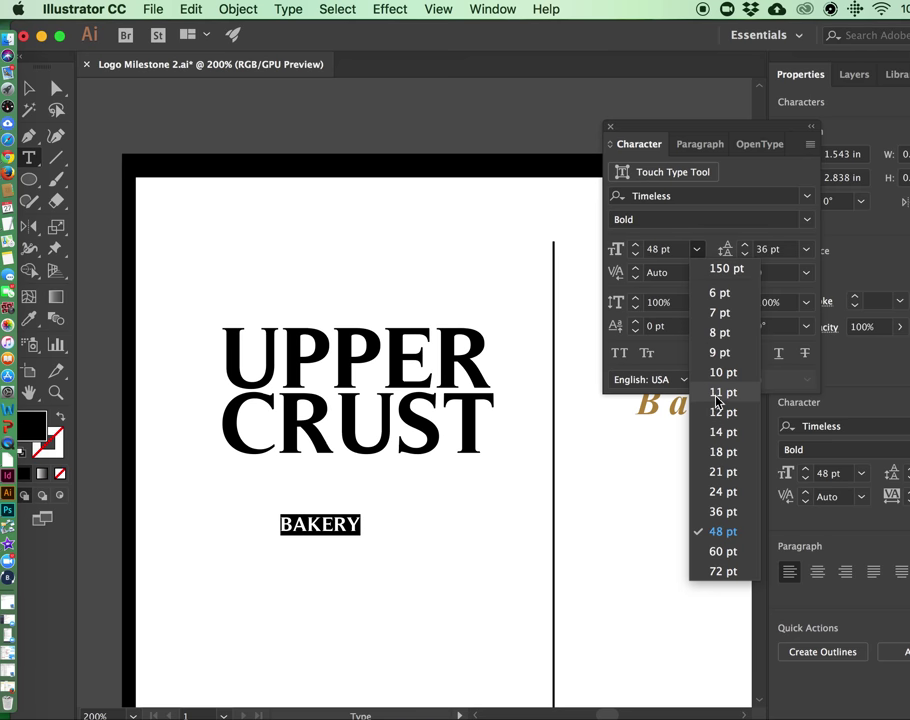
{"action": "left_click", "coordinate": [722, 471]}
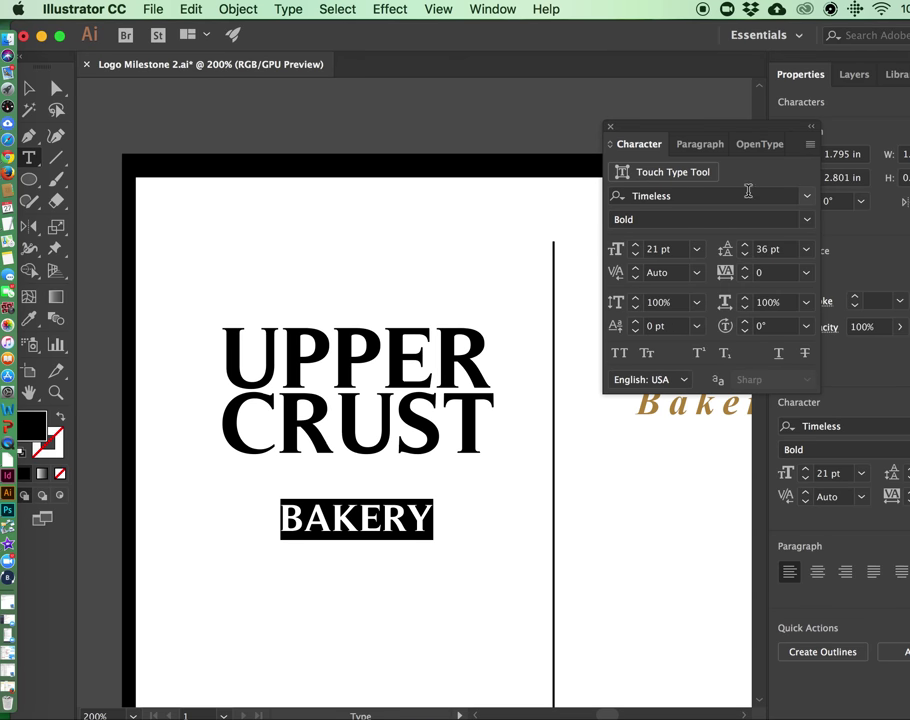
{"action": "left_click", "coordinate": [694, 198]}
{"action": "type", "text": "min"}
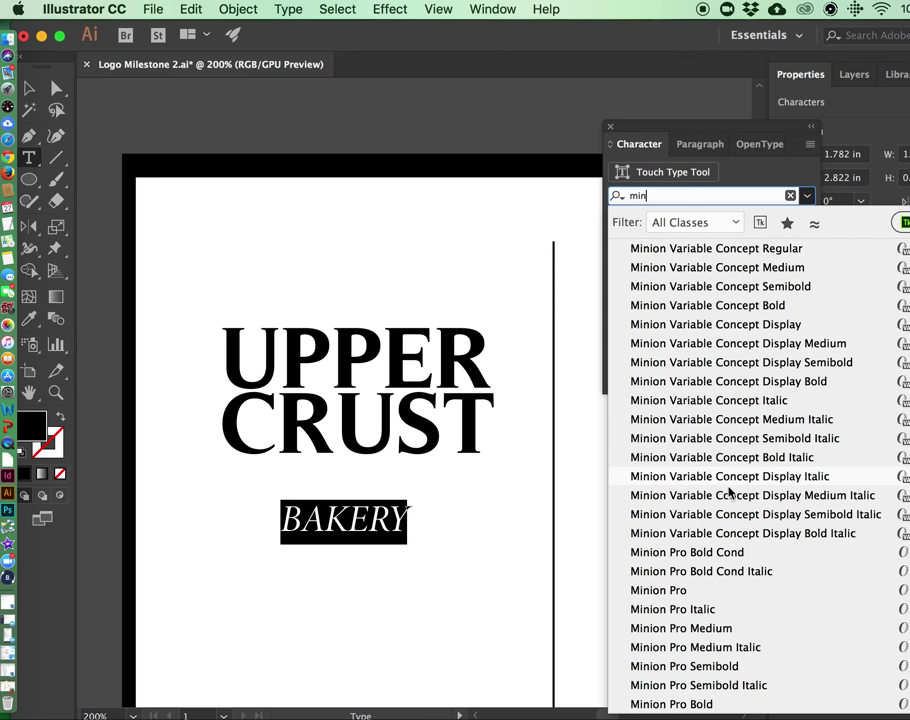
Clear the 'min' font search and browse the full font list up toward Avenir for BAKERY
{"action": "scroll", "coordinate": [755, 667], "scroll_direction": "down", "scroll_amount": 1}
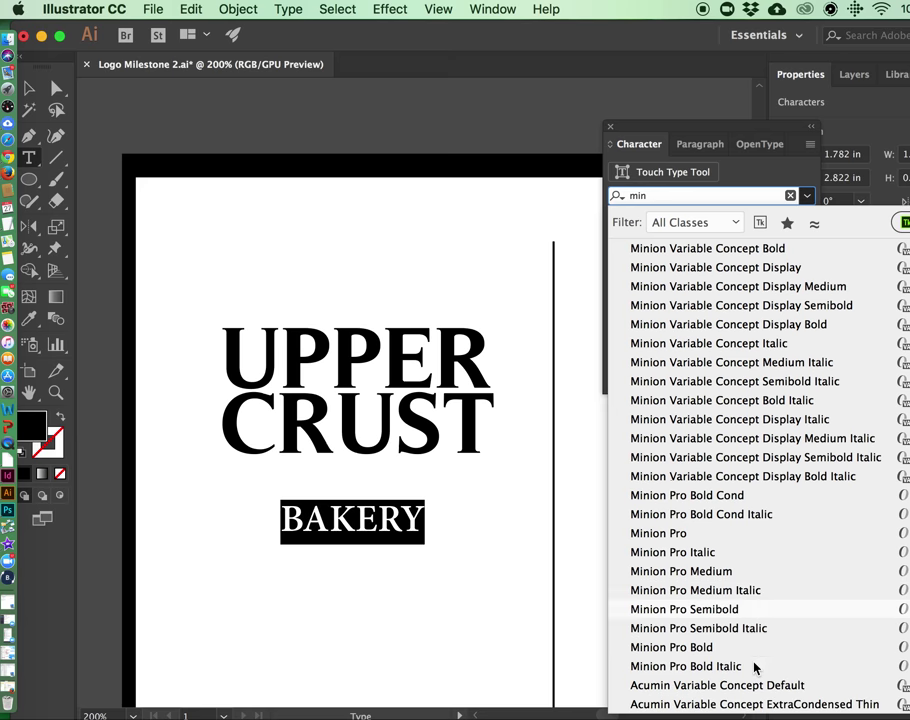
{"action": "scroll", "coordinate": [745, 540], "scroll_direction": "down", "scroll_amount": 15}
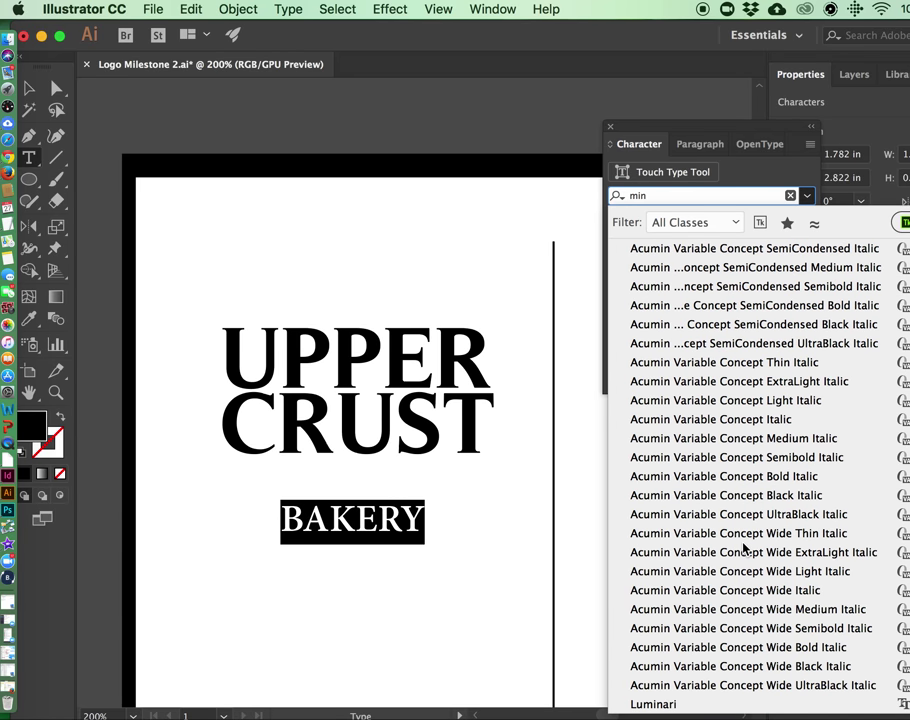
{"action": "scroll", "coordinate": [707, 502], "scroll_direction": "up", "scroll_amount": 5}
{"action": "scroll", "coordinate": [707, 502], "scroll_direction": "down", "scroll_amount": 12}
{"action": "left_click", "coordinate": [659, 199]}
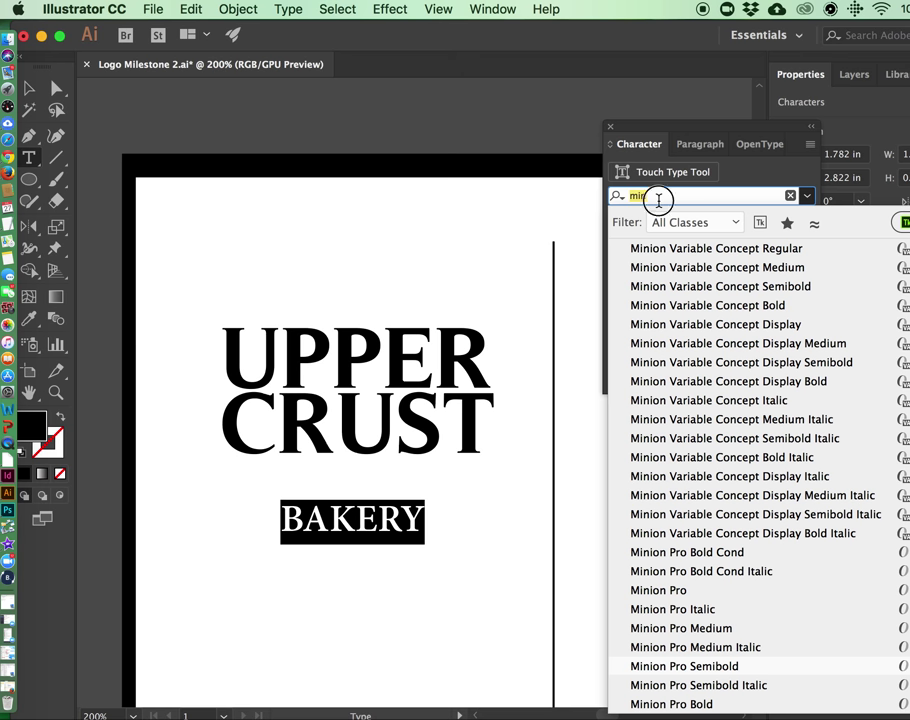
{"action": "key", "text": "BackSpace"}
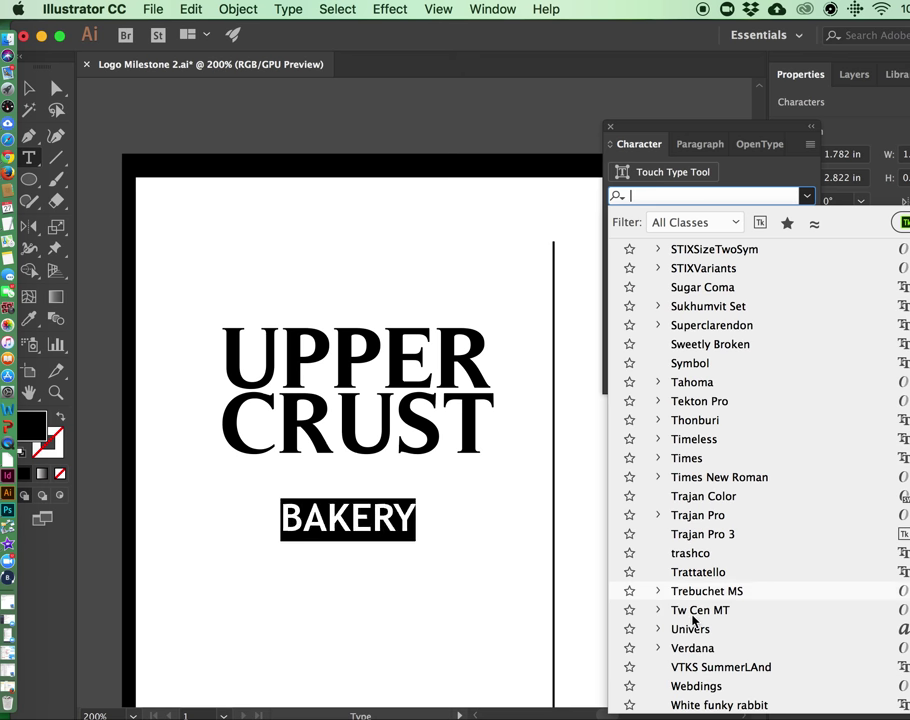
{"action": "scroll", "coordinate": [686, 680], "scroll_direction": "down", "scroll_amount": 15}
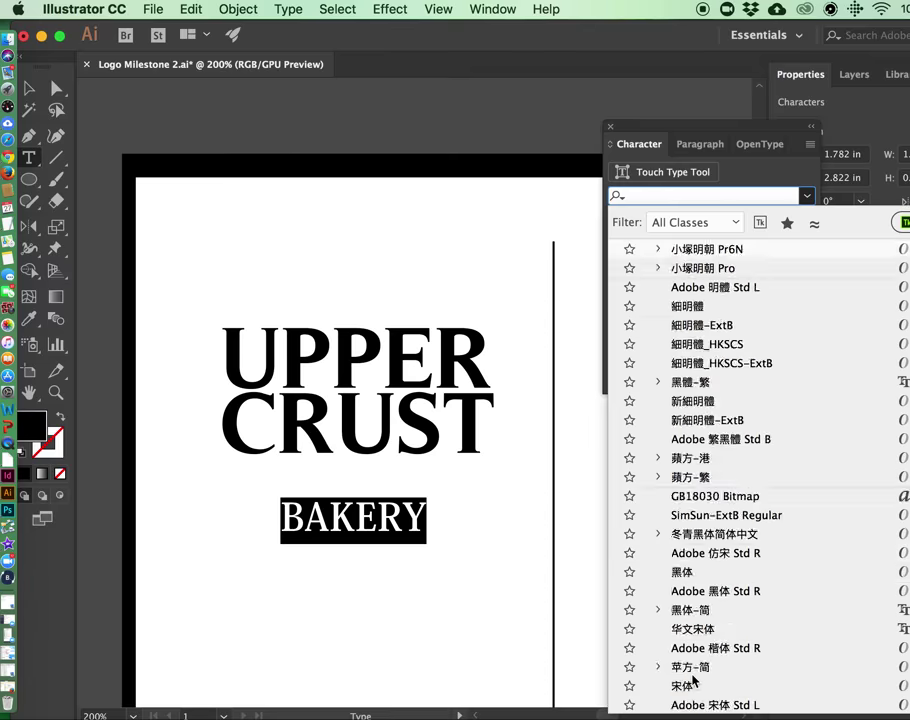
{"action": "scroll", "coordinate": [692, 680], "scroll_direction": "up", "scroll_amount": 18}
{"action": "scroll", "coordinate": [725, 400], "scroll_direction": "up", "scroll_amount": 10}
{"action": "scroll", "coordinate": [711, 357], "scroll_direction": "up", "scroll_amount": 12}
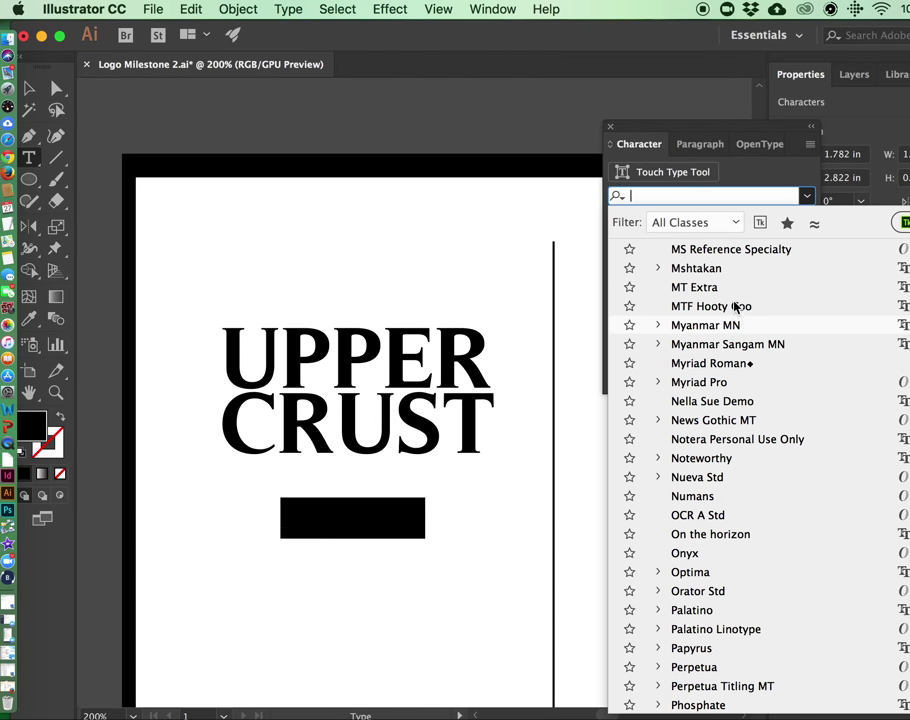
{"action": "scroll", "coordinate": [733, 287], "scroll_direction": "up", "scroll_amount": 8}
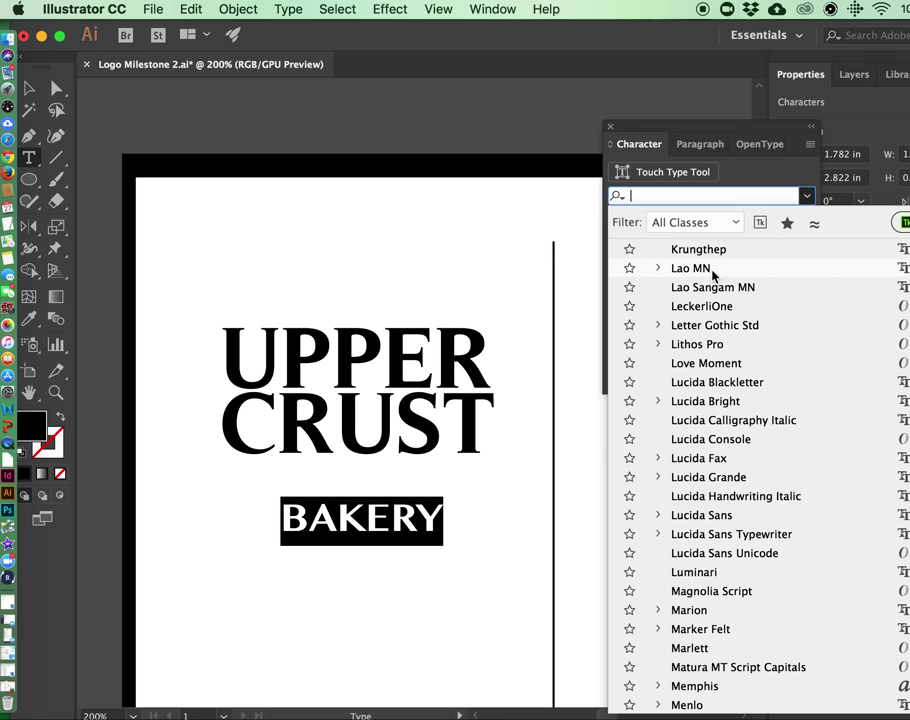
{"action": "scroll", "coordinate": [715, 258], "scroll_direction": "up", "scroll_amount": 6}
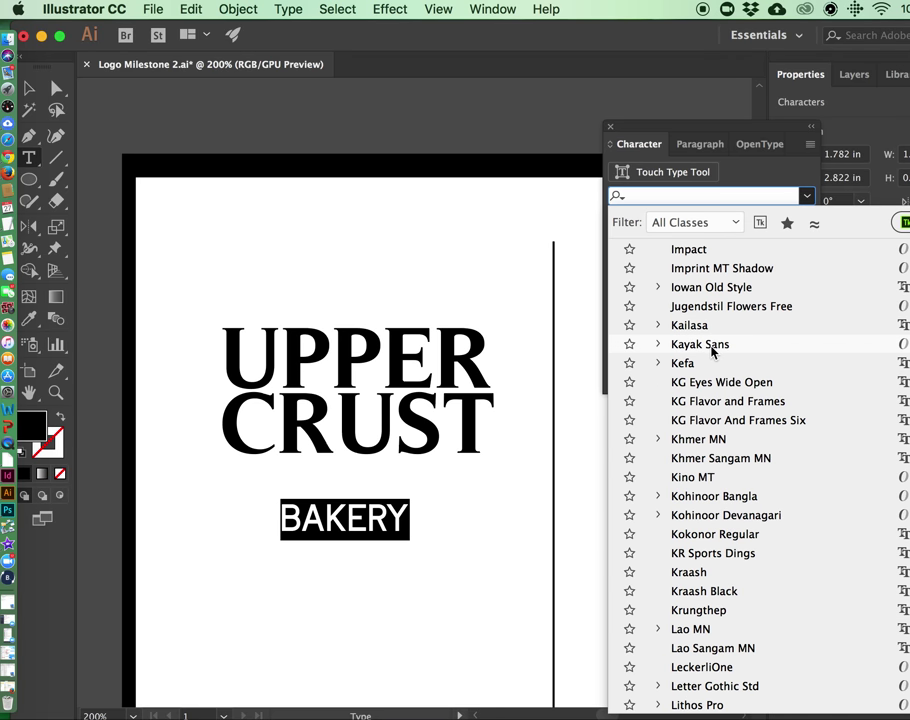
{"action": "scroll", "coordinate": [713, 350], "scroll_direction": "up", "scroll_amount": 8}
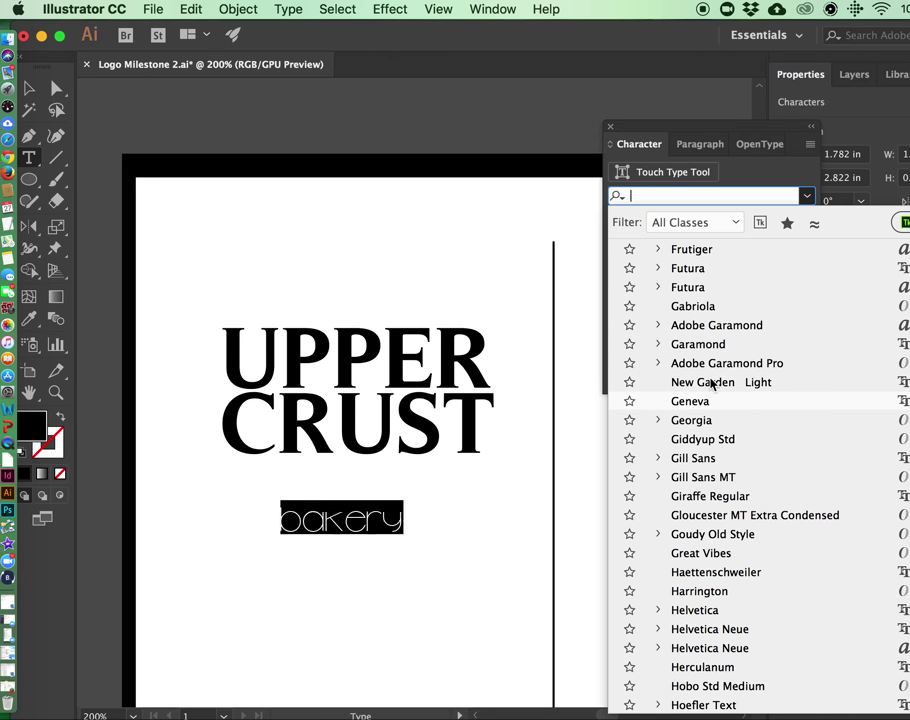
{"action": "scroll", "coordinate": [704, 308], "scroll_direction": "up", "scroll_amount": 10}
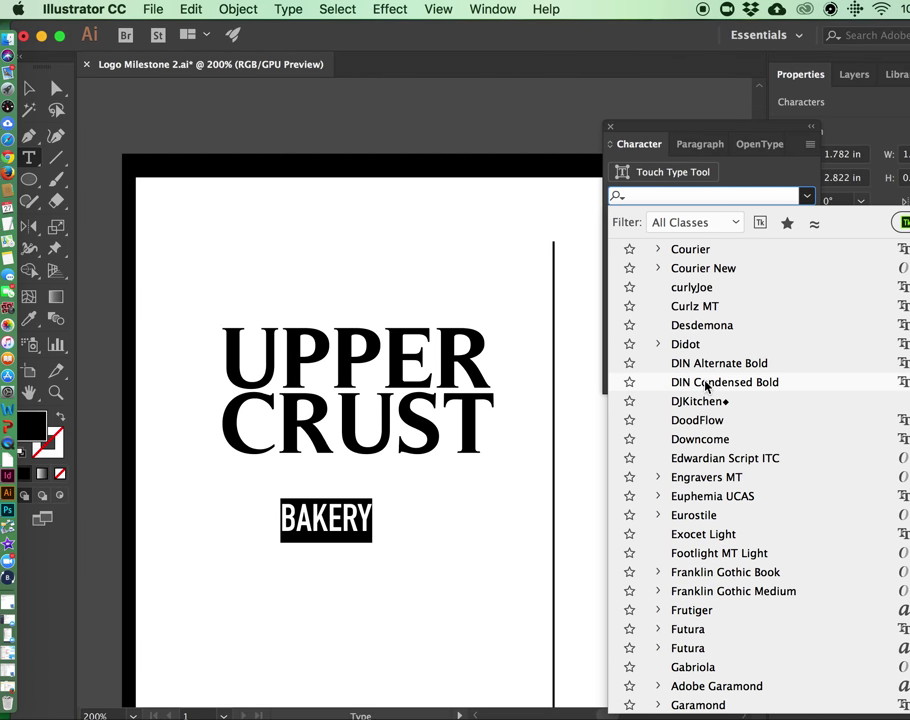
{"action": "scroll", "coordinate": [704, 347], "scroll_direction": "up", "scroll_amount": 4}
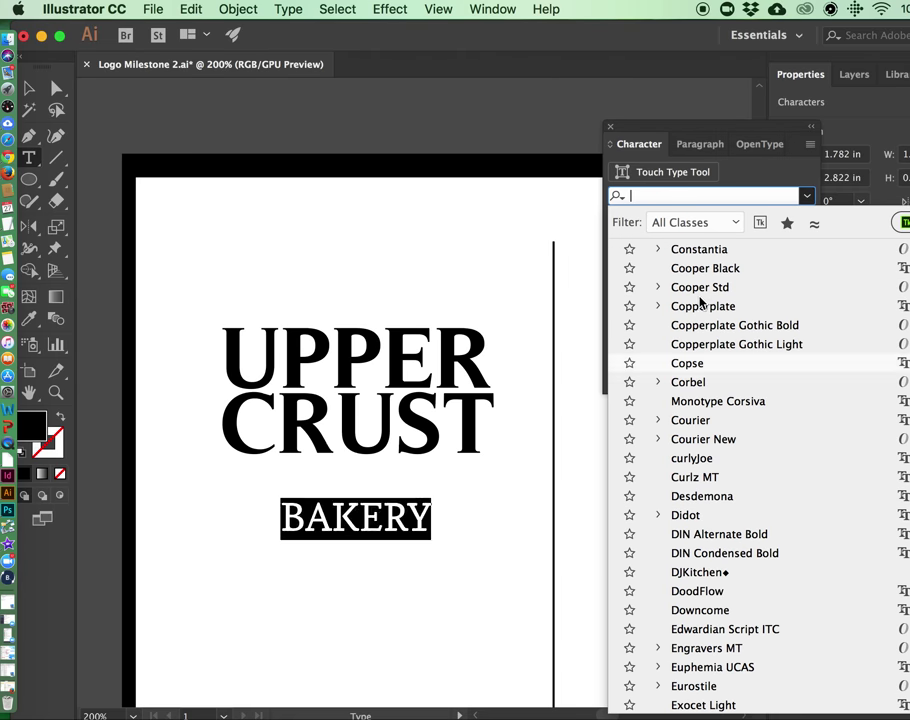
{"action": "scroll", "coordinate": [700, 293], "scroll_direction": "up", "scroll_amount": 8}
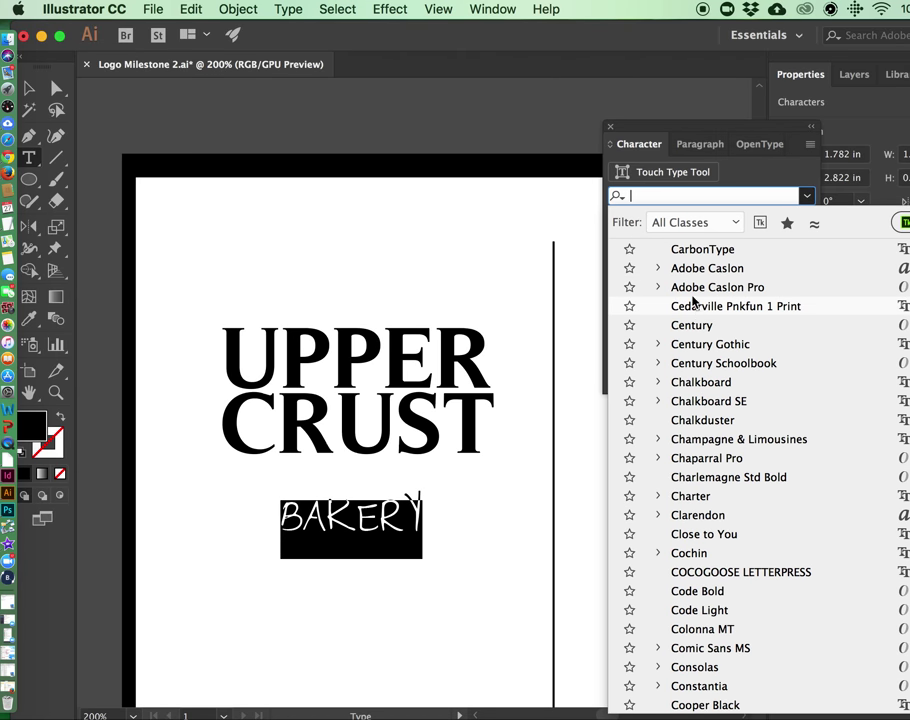
{"action": "scroll", "coordinate": [693, 276], "scroll_direction": "up", "scroll_amount": 10}
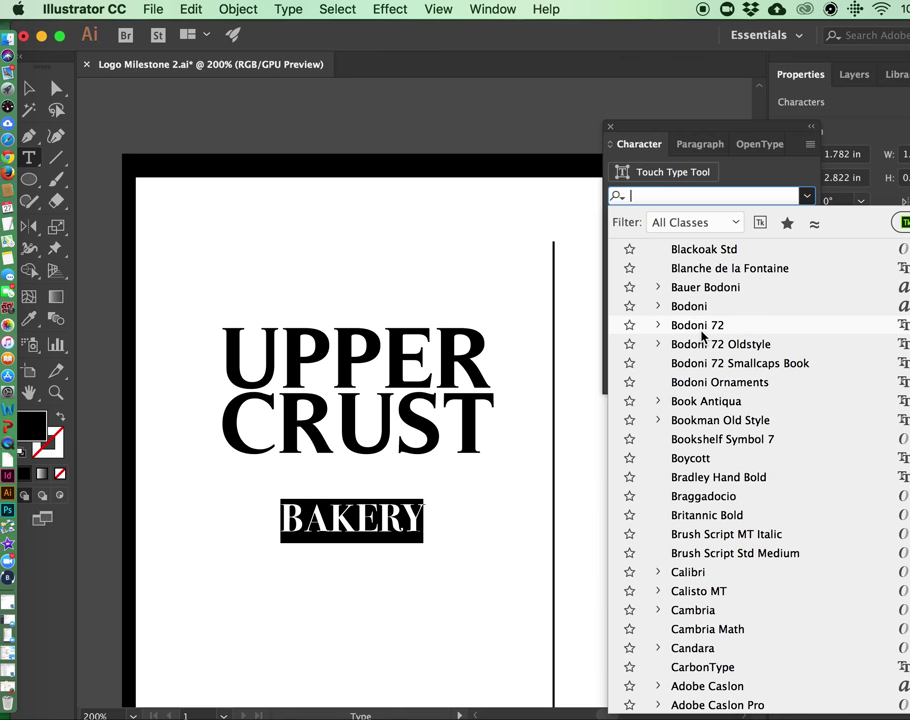
{"action": "scroll", "coordinate": [701, 260], "scroll_direction": "up", "scroll_amount": 9}
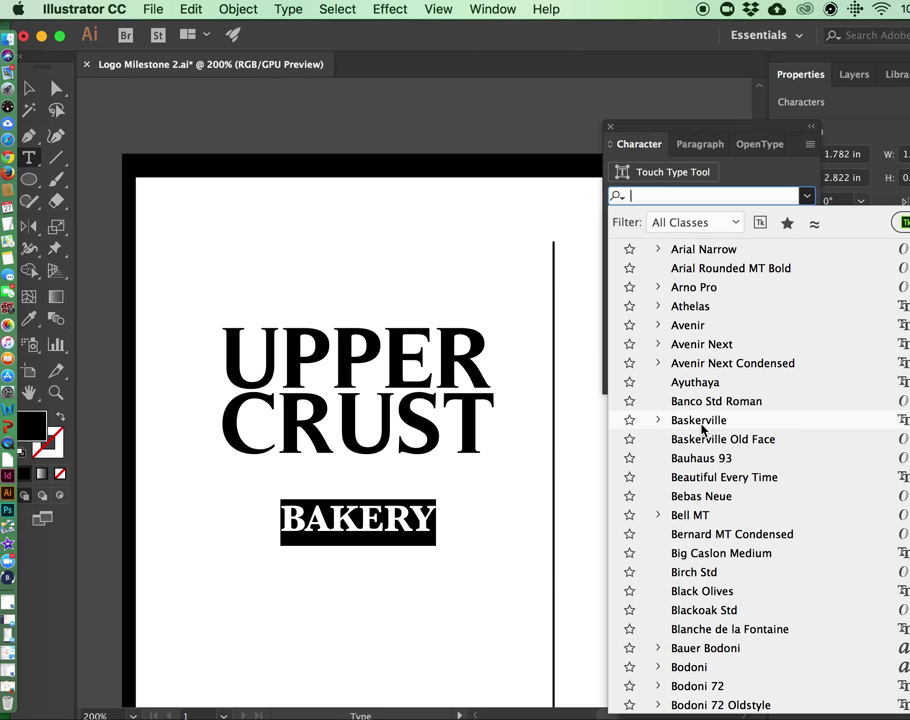
Set BAKERY to Avenir Book with tracking 100
{"action": "left_click", "coordinate": [700, 330]}
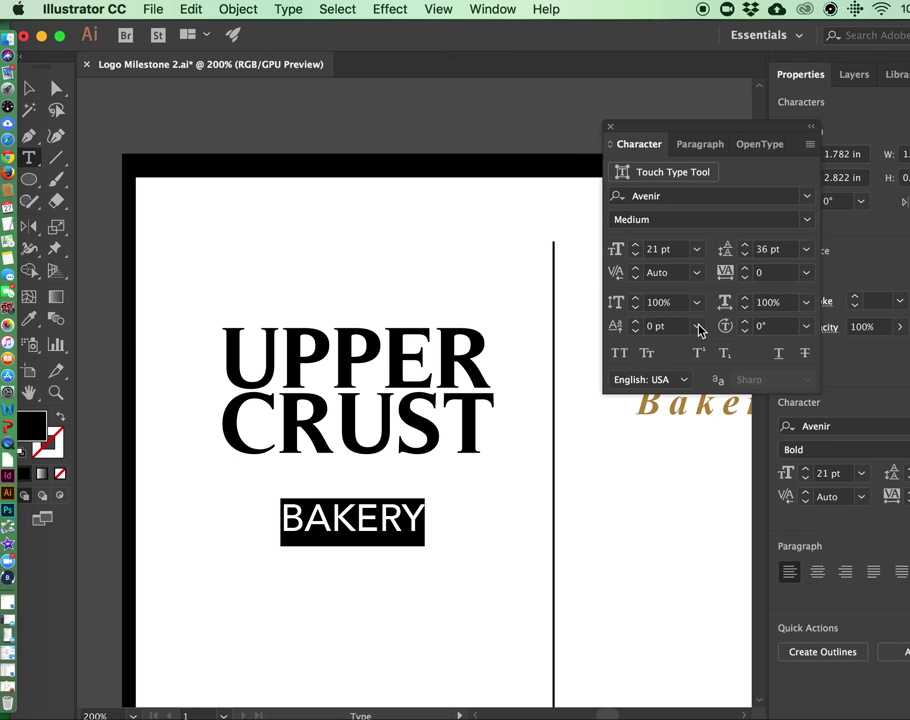
{"action": "left_click", "coordinate": [808, 221]}
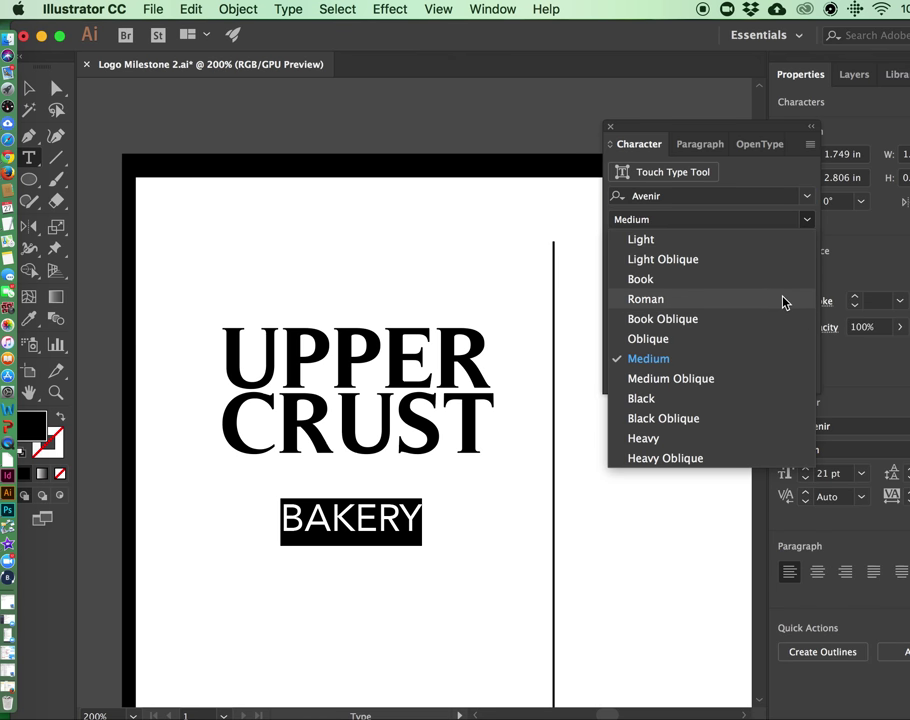
{"action": "left_click", "coordinate": [786, 281]}
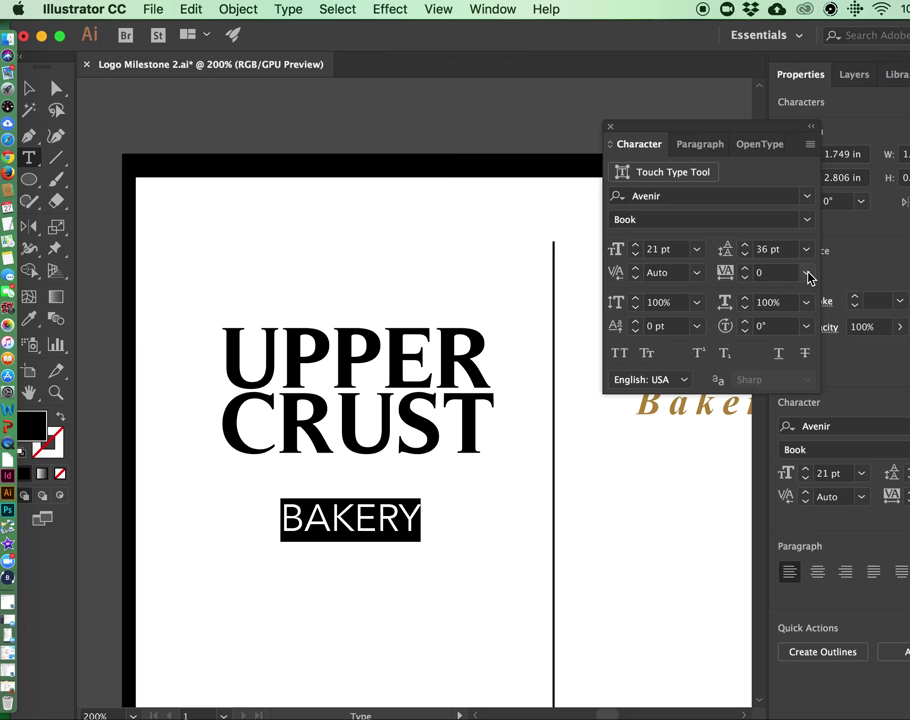
{"action": "left_click", "coordinate": [805, 277]}
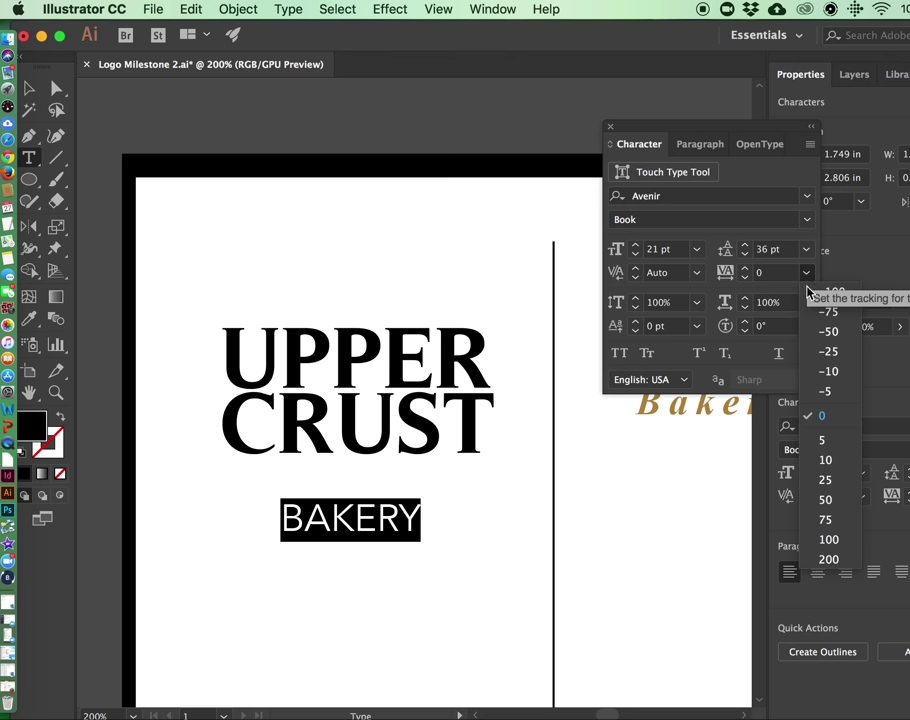
{"action": "left_click", "coordinate": [826, 540]}
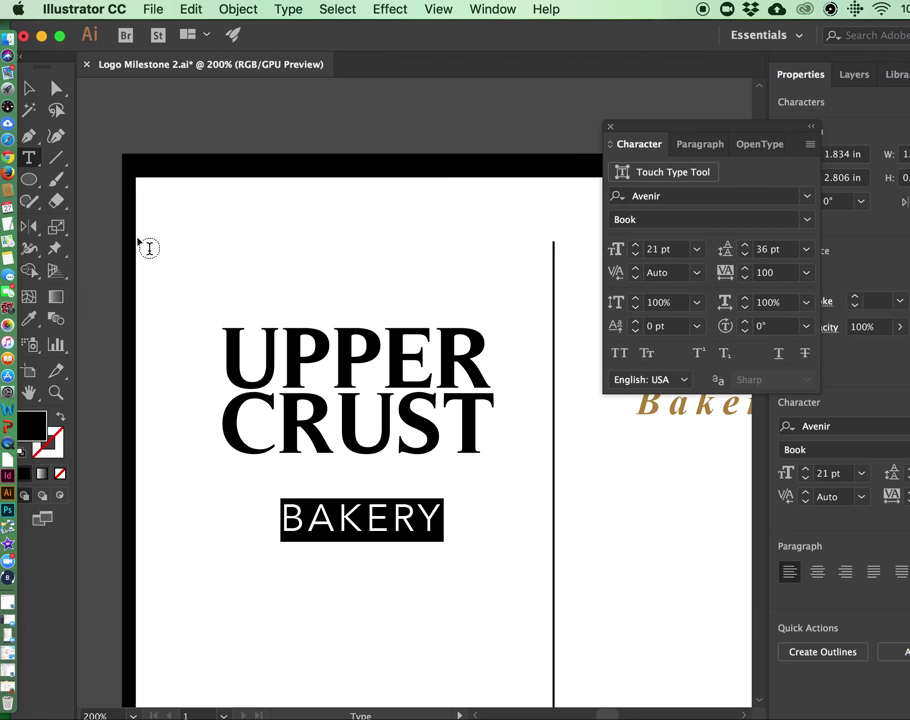
Move BAKERY up beneath UPPER CRUST and select both text objects
{"action": "left_click", "coordinate": [29, 88]}
{"action": "left_click_drag", "start_coordinate": [386, 529], "coordinate": [376, 490]}
{"action": "left_click", "coordinate": [412, 266]}
{"action": "key", "text": "a"}
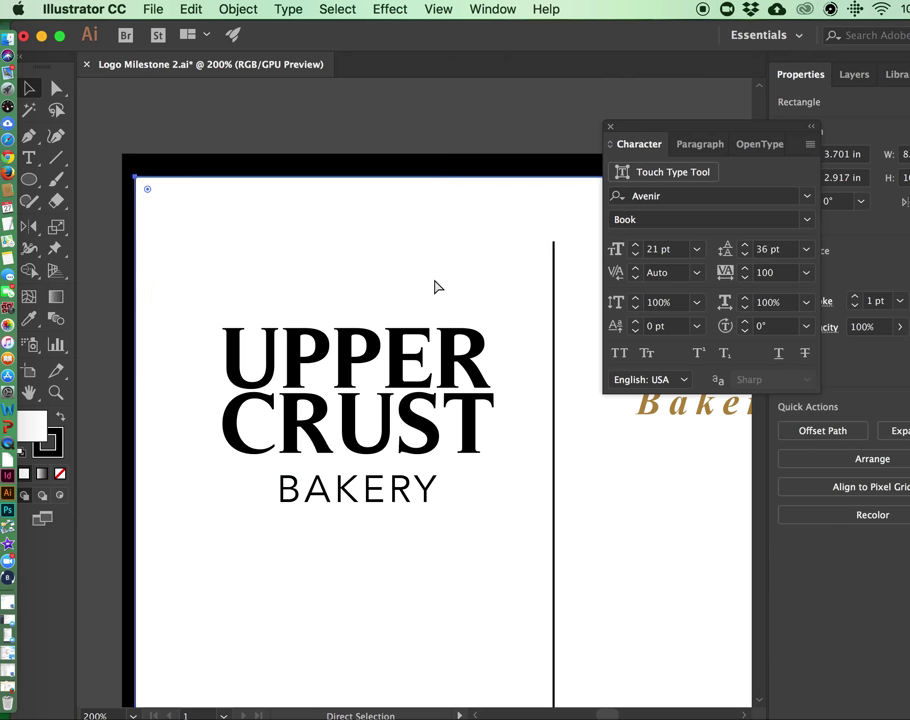
{"action": "key", "text": "v"}
{"action": "left_click", "coordinate": [345, 410]}
{"action": "left_click", "coordinate": [370, 495], "text": "shift"}
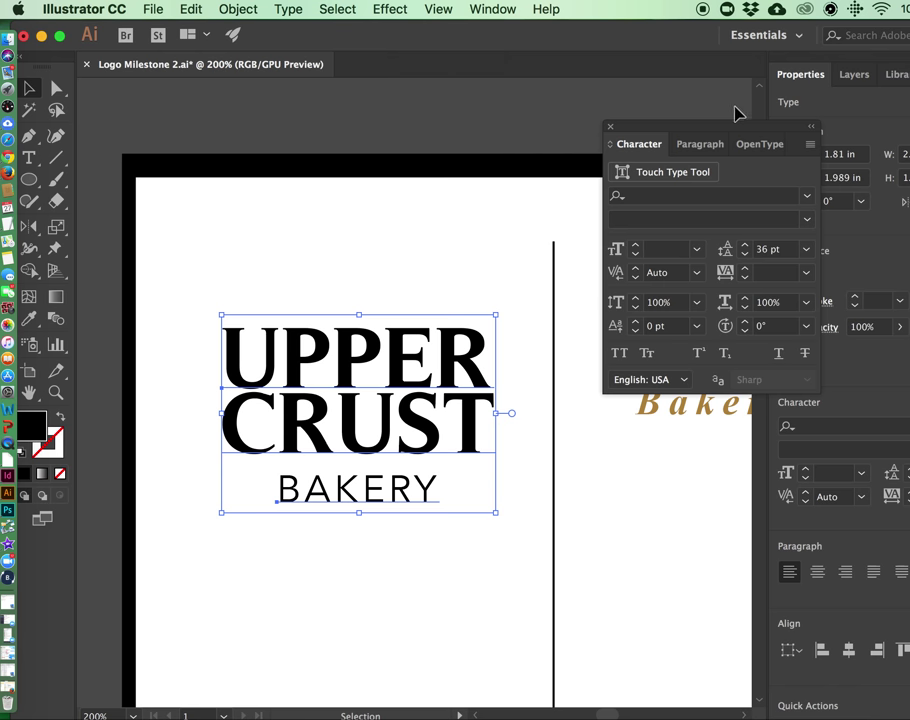
Open the Align panel from the Window menu and place it beside the artboard
{"action": "left_click_drag", "start_coordinate": [738, 131], "coordinate": [660, 134]}
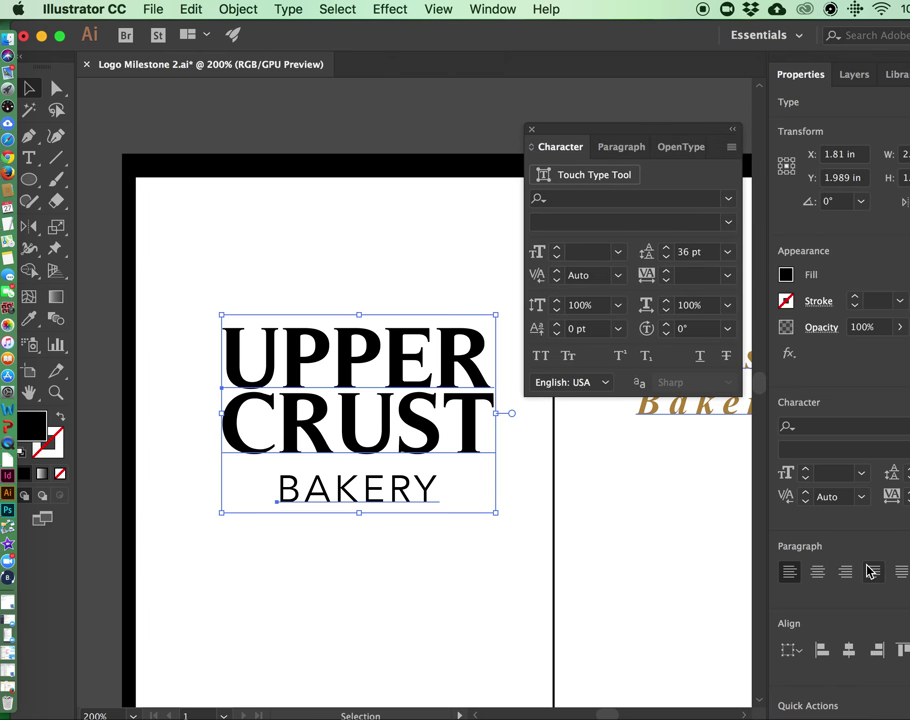
{"action": "left_click", "coordinate": [492, 9]}
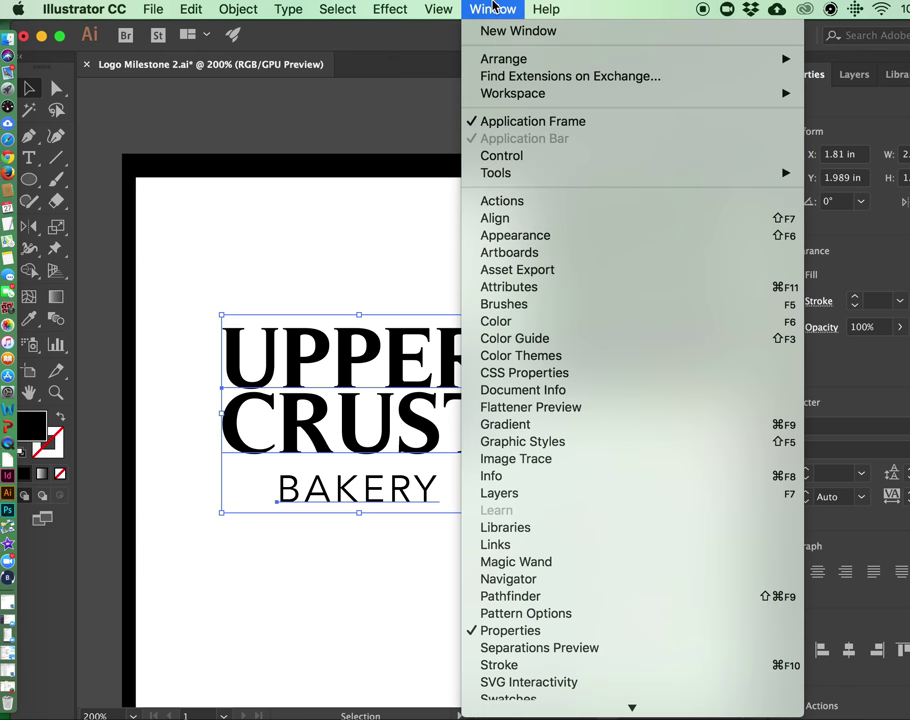
{"action": "left_click", "coordinate": [496, 216]}
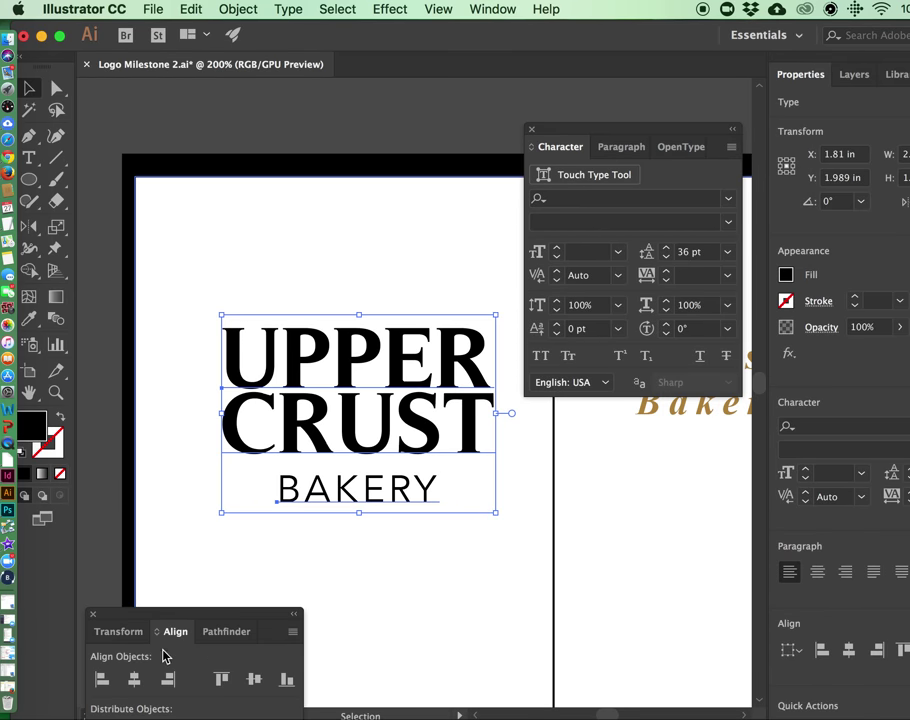
{"action": "left_click_drag", "start_coordinate": [125, 621], "coordinate": [628, 547]}
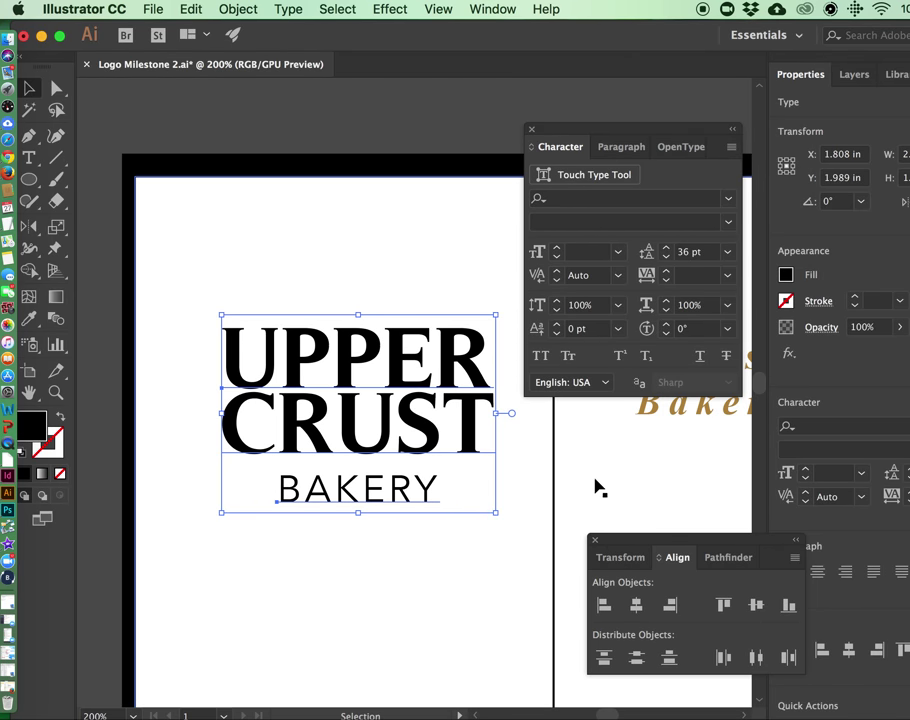
{"action": "left_click", "coordinate": [595, 487]}
Draw a tiny ellipse just above BAKERY, swap its fill and stroke and remove the fill
{"action": "left_click", "coordinate": [28, 180]}
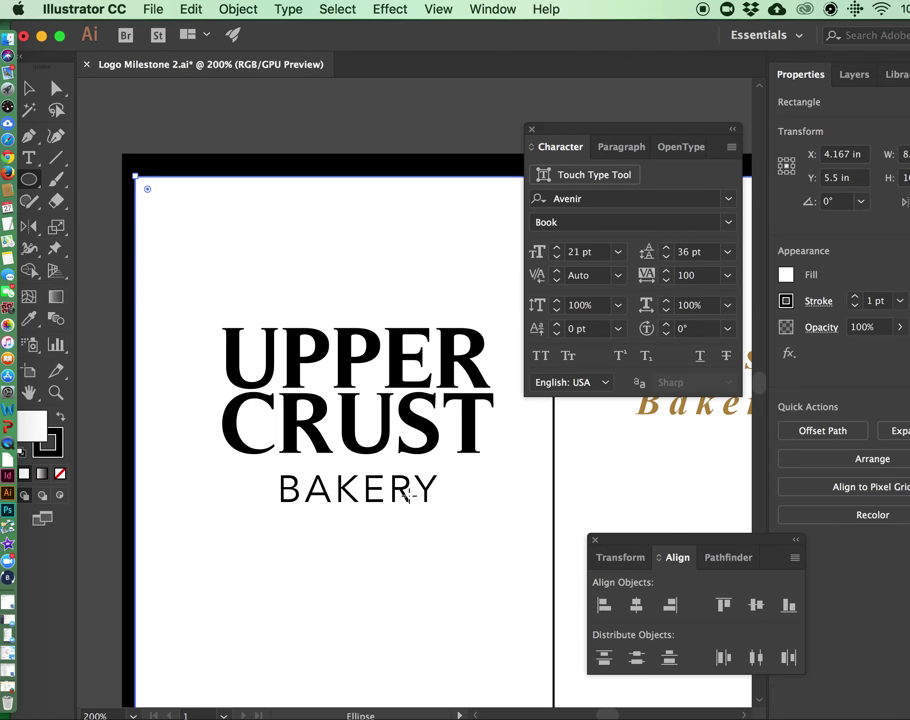
{"action": "left_click_drag", "start_coordinate": [349, 463], "coordinate": [355, 465]}
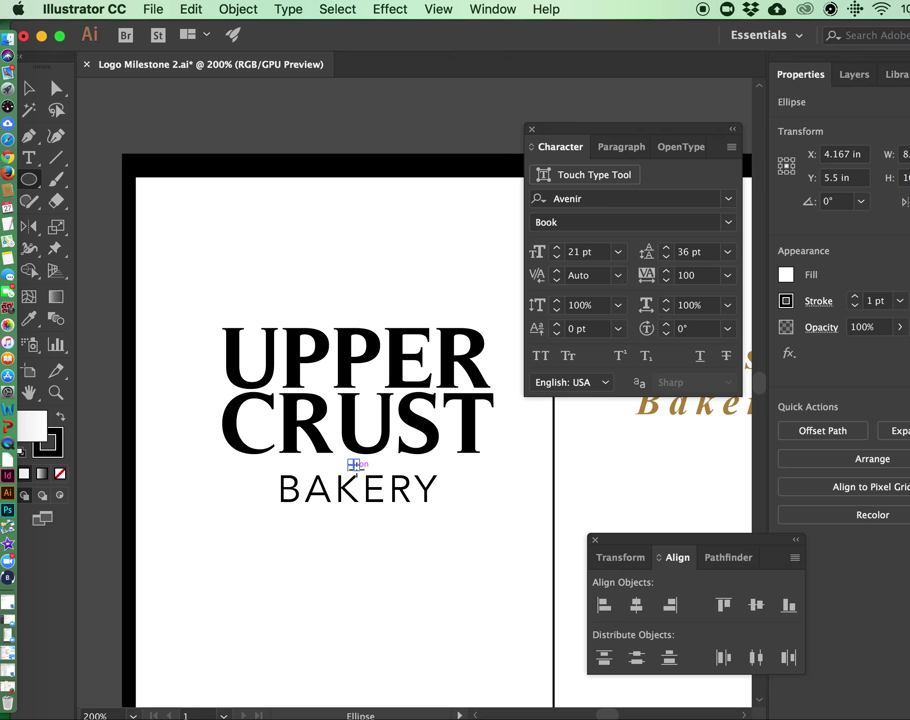
{"action": "left_click", "coordinate": [29, 88]}
{"action": "left_click", "coordinate": [357, 534]}
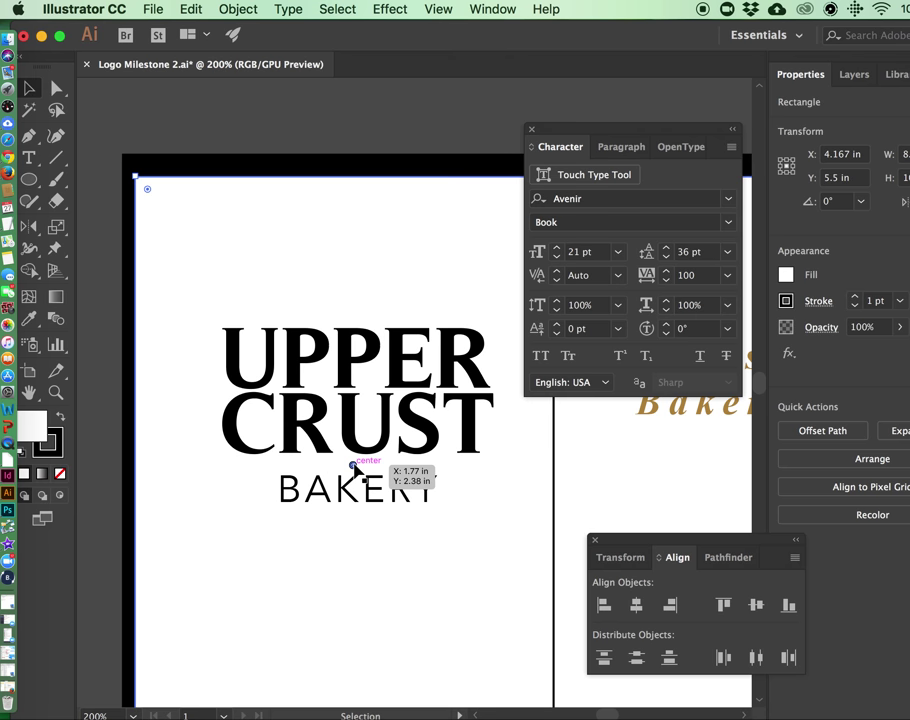
{"action": "left_click_drag", "start_coordinate": [357, 463], "coordinate": [355, 468]}
{"action": "left_click", "coordinate": [60, 416]}
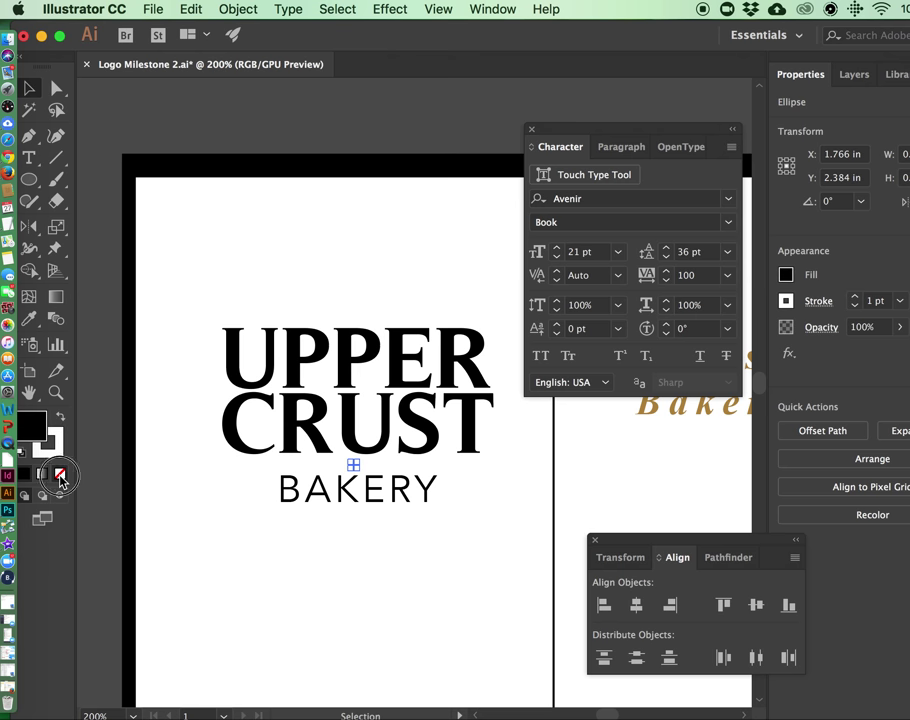
{"action": "left_click", "coordinate": [60, 474]}
{"action": "left_click", "coordinate": [278, 578]}
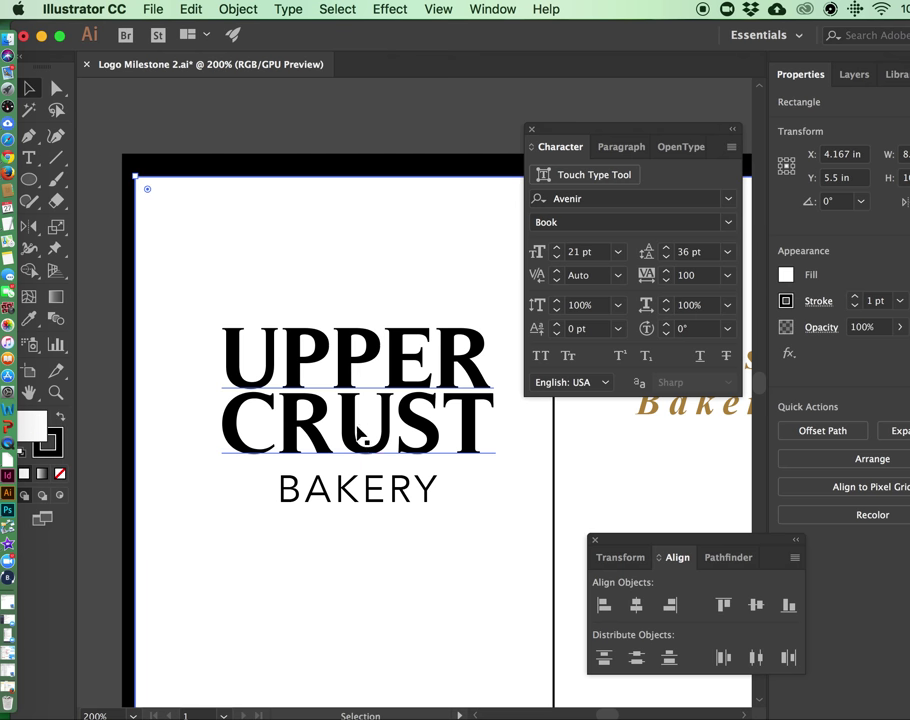
Bring the small ellipse's stroke to the front and move it down-left toward BAKERY
{"action": "left_click", "coordinate": [356, 468]}
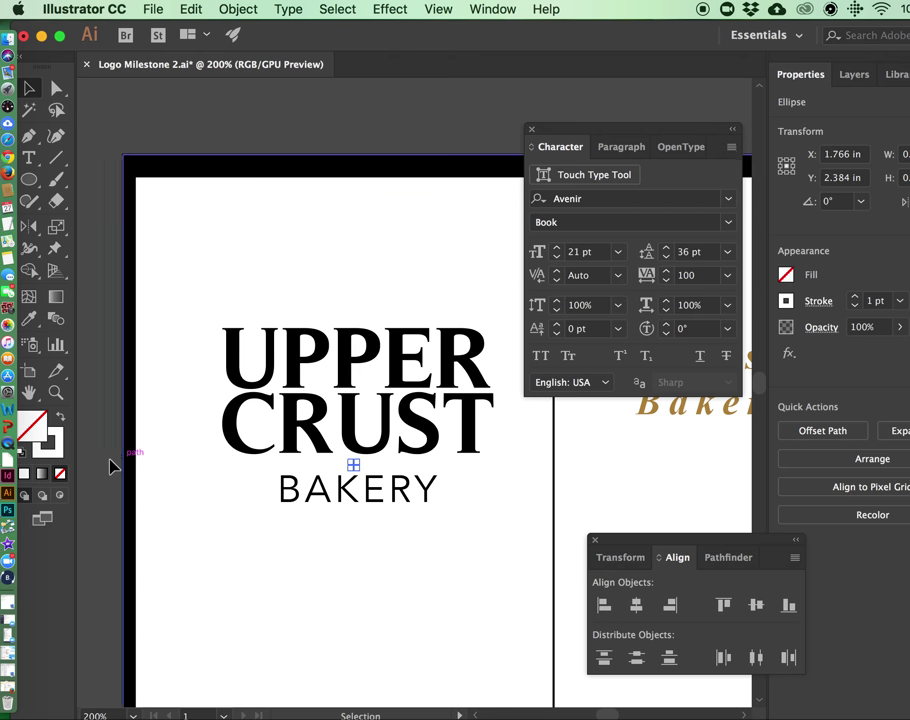
{"action": "left_click", "coordinate": [52, 448]}
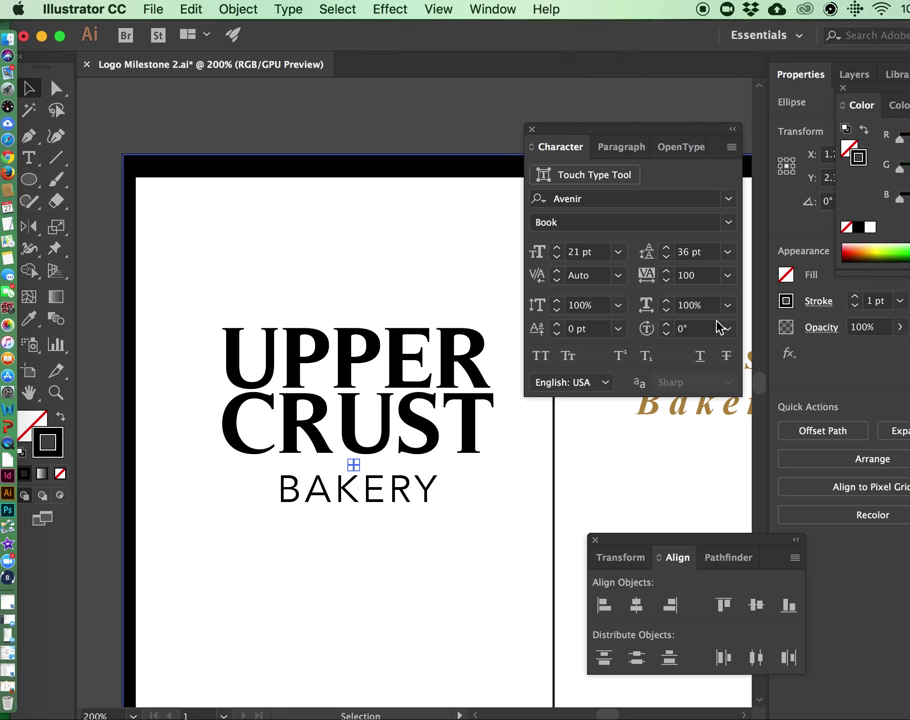
{"action": "left_click", "coordinate": [416, 579]}
{"action": "left_click_drag", "start_coordinate": [356, 468], "coordinate": [274, 495]}
{"action": "left_click", "coordinate": [180, 420]}
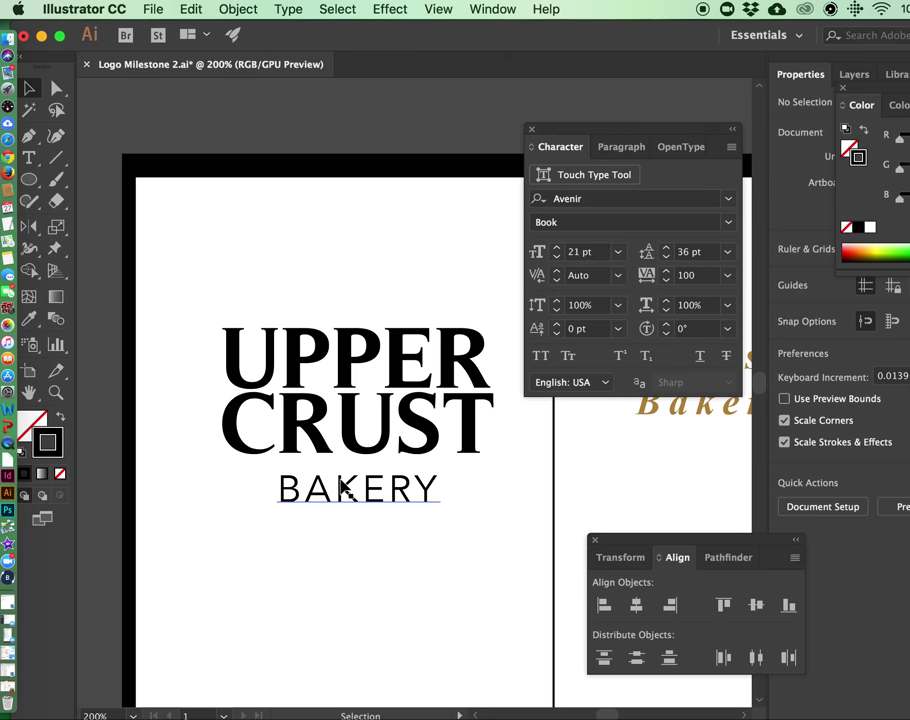
Draw a small solid black dot left of BAKERY, lined up with the word's middle
{"action": "left_click", "coordinate": [28, 180]}
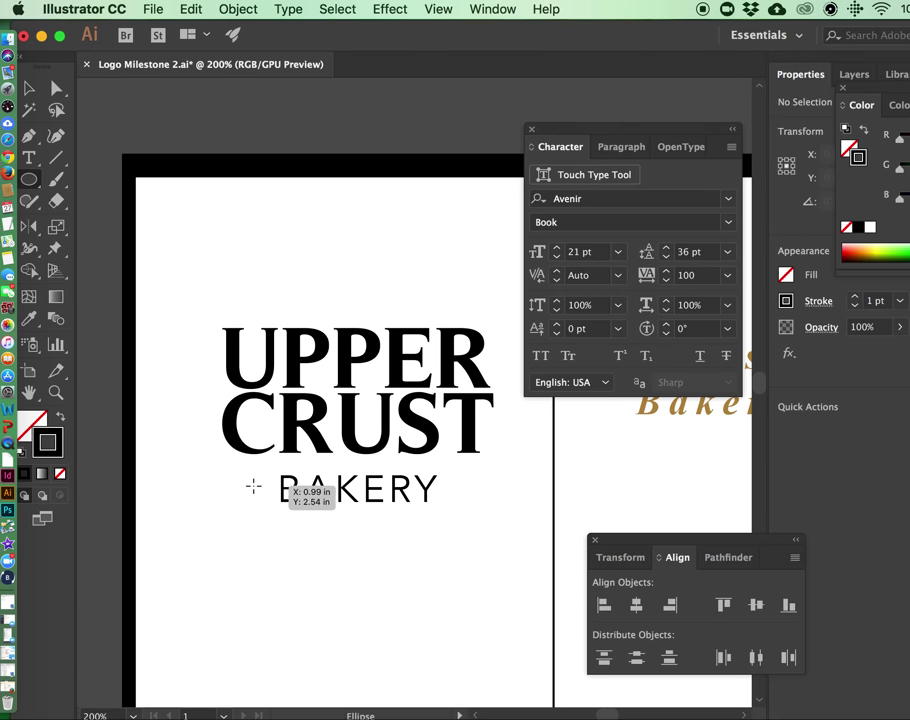
{"action": "left_click_drag", "start_coordinate": [252, 485], "coordinate": [264, 490]}
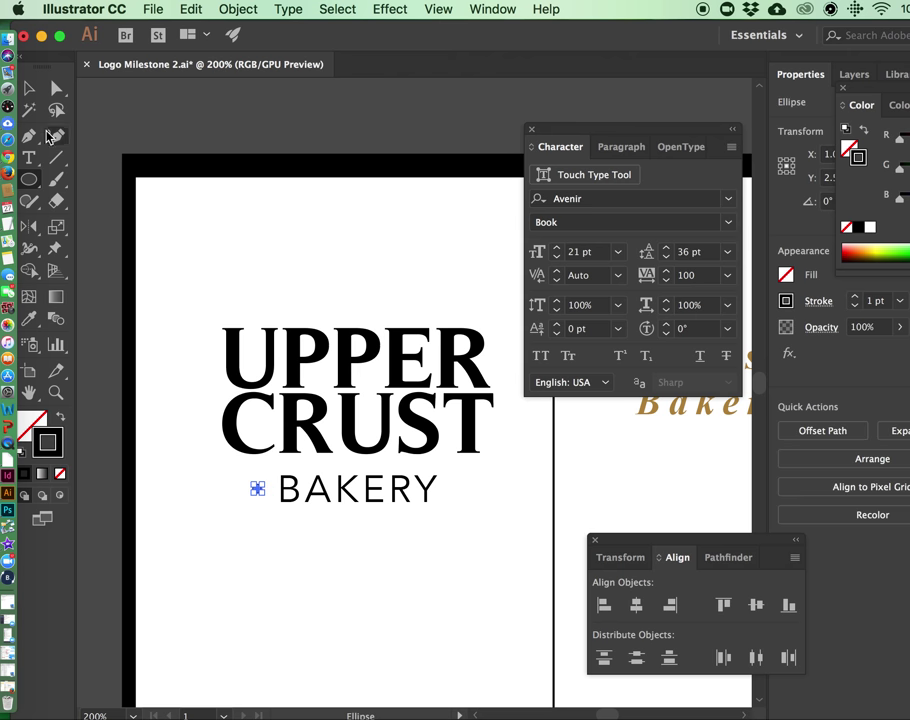
{"action": "left_click", "coordinate": [28, 88]}
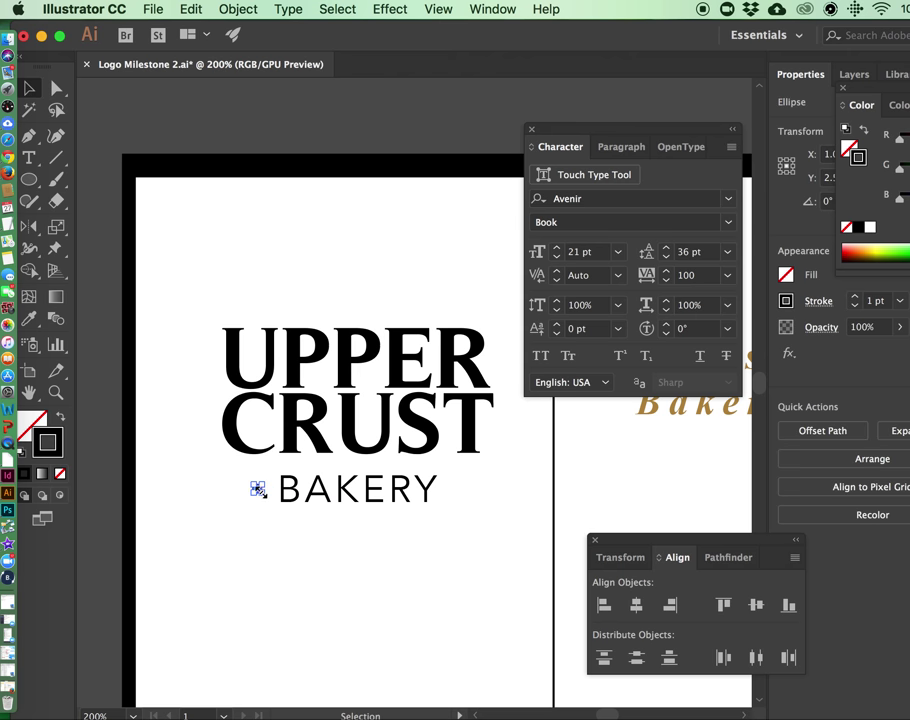
{"action": "left_click_drag", "start_coordinate": [258, 488], "coordinate": [258, 489]}
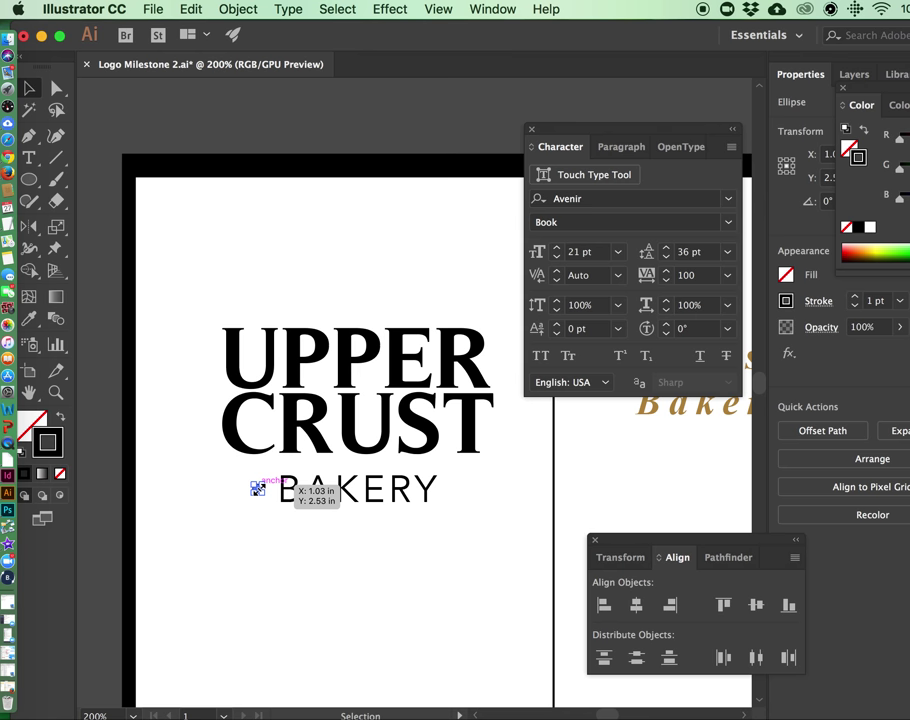
{"action": "key", "text": "super+equal"}
{"action": "key", "text": "super+equal"}
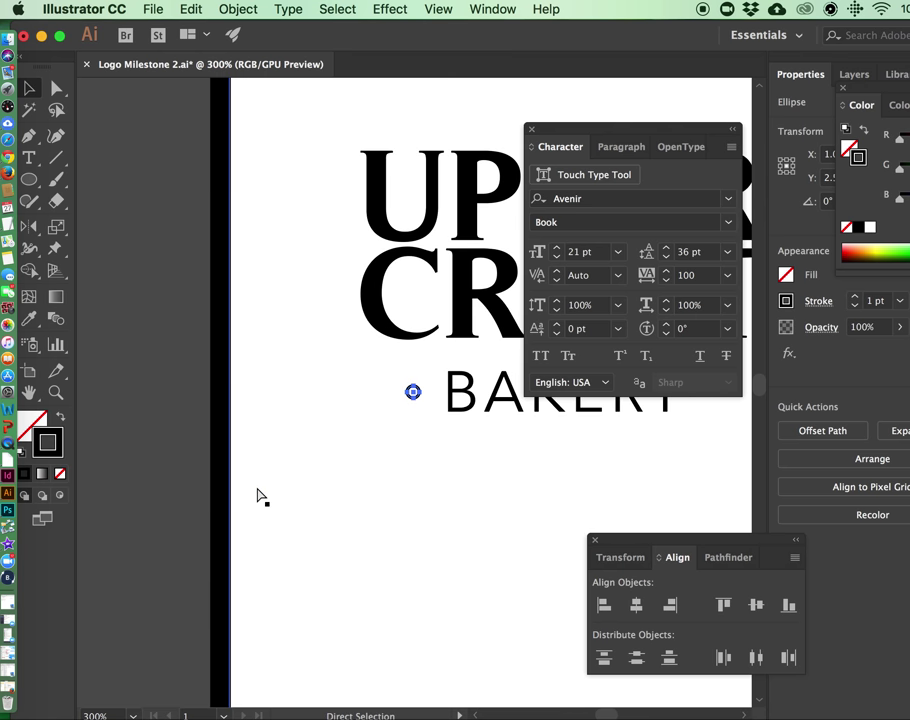
{"action": "scroll", "coordinate": [432, 378], "scroll_direction": "right", "scroll_amount": 5}
{"action": "scroll", "coordinate": [432, 378], "scroll_direction": "up", "scroll_amount": 2}
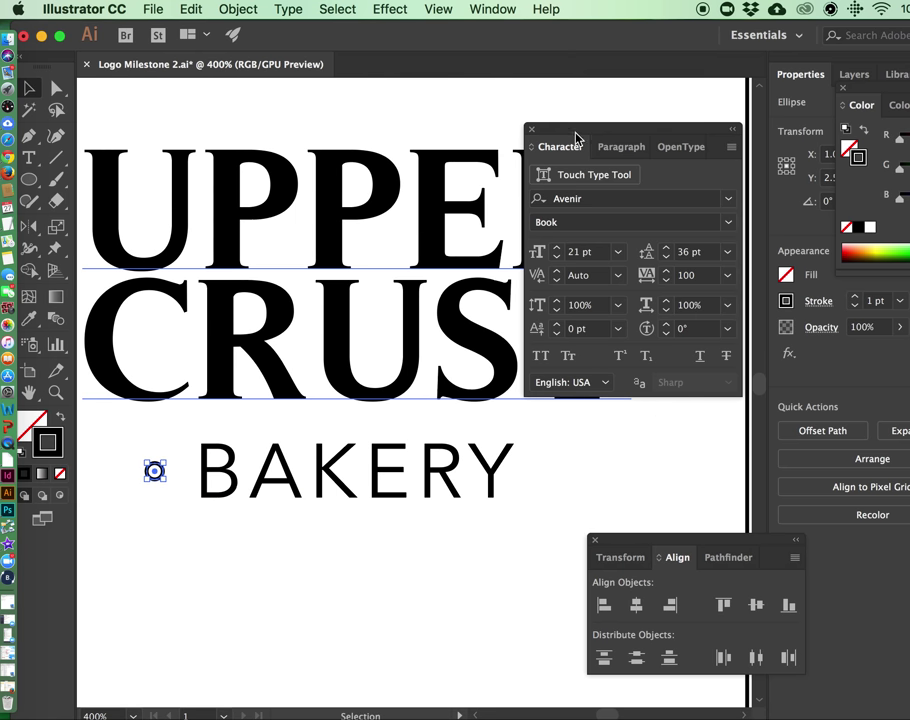
{"action": "left_click_drag", "start_coordinate": [576, 138], "coordinate": [739, 118]}
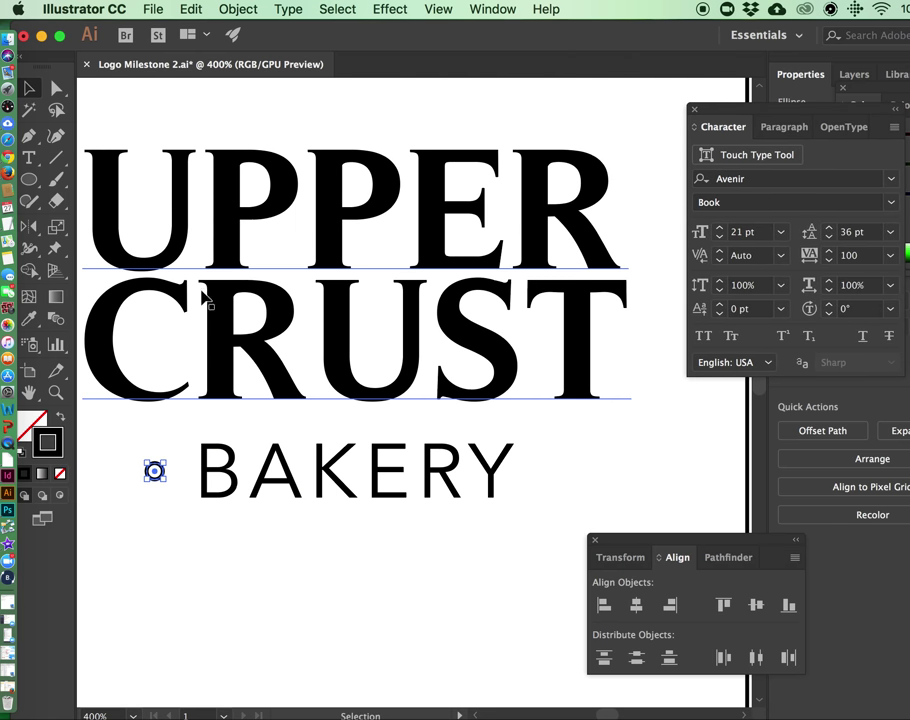
{"action": "left_click", "coordinate": [60, 417]}
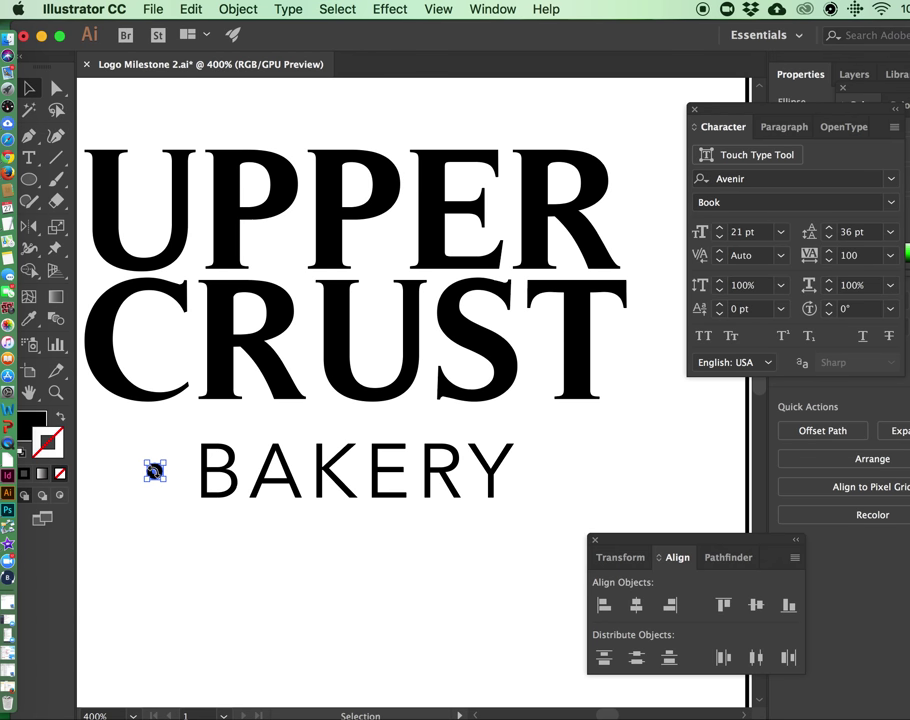
{"action": "left_click", "coordinate": [240, 538]}
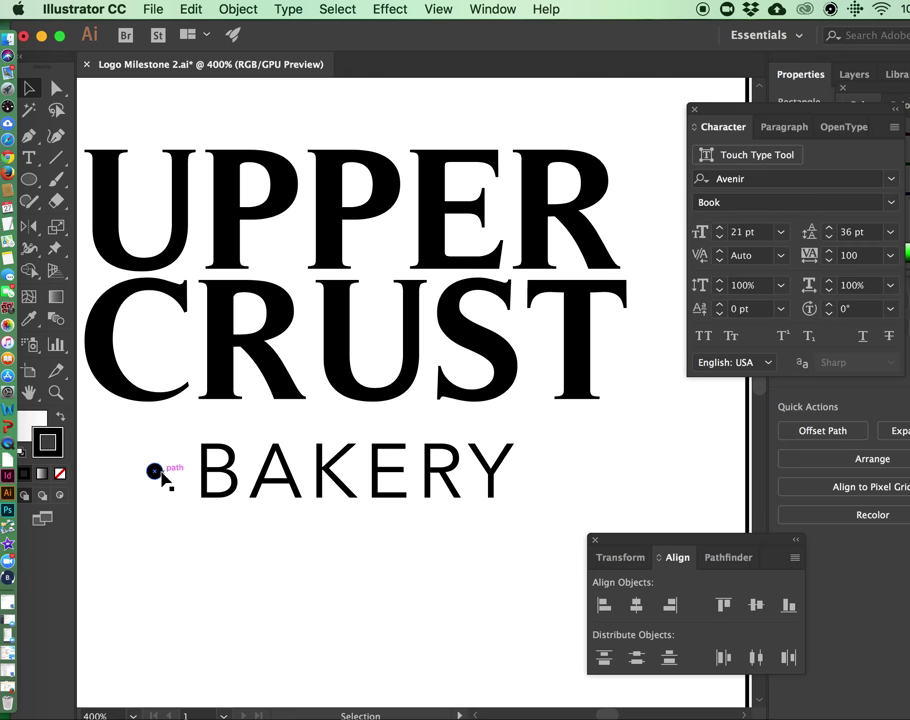
Copy the black dot to the right of BAKERY and nudge it left, closer to the word
{"action": "left_click_drag", "start_coordinate": [155, 472], "coordinate": [560, 471]}
{"action": "left_click", "coordinate": [248, 590]}
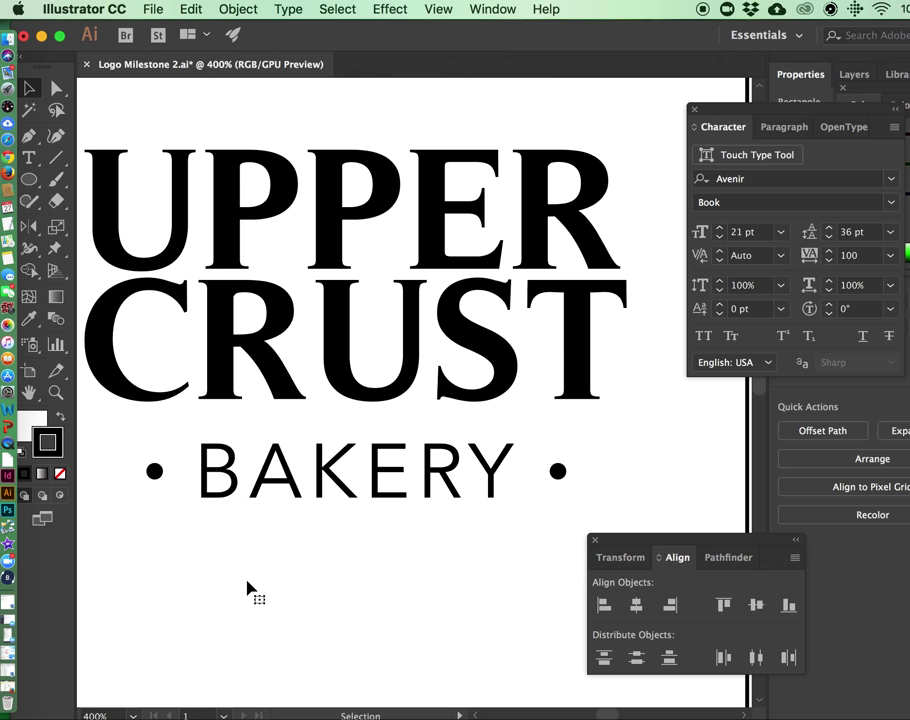
{"action": "left_click", "coordinate": [564, 475]}
{"action": "key", "text": "Left"}
{"action": "key", "text": "Left"}
{"action": "key", "text": "Left"}
{"action": "key", "text": "Left"}
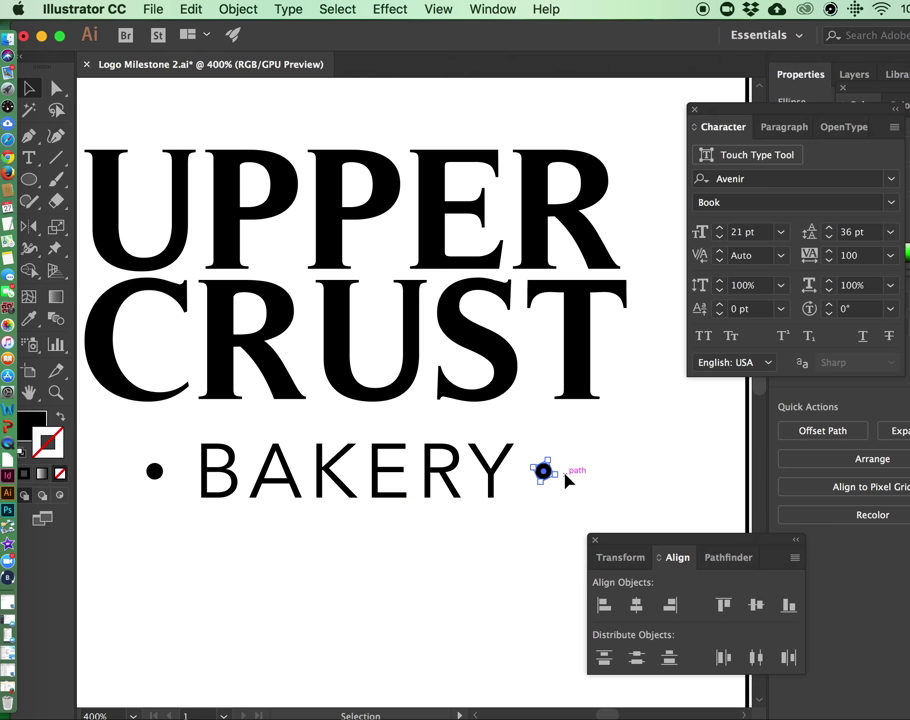
{"action": "left_click", "coordinate": [440, 543]}
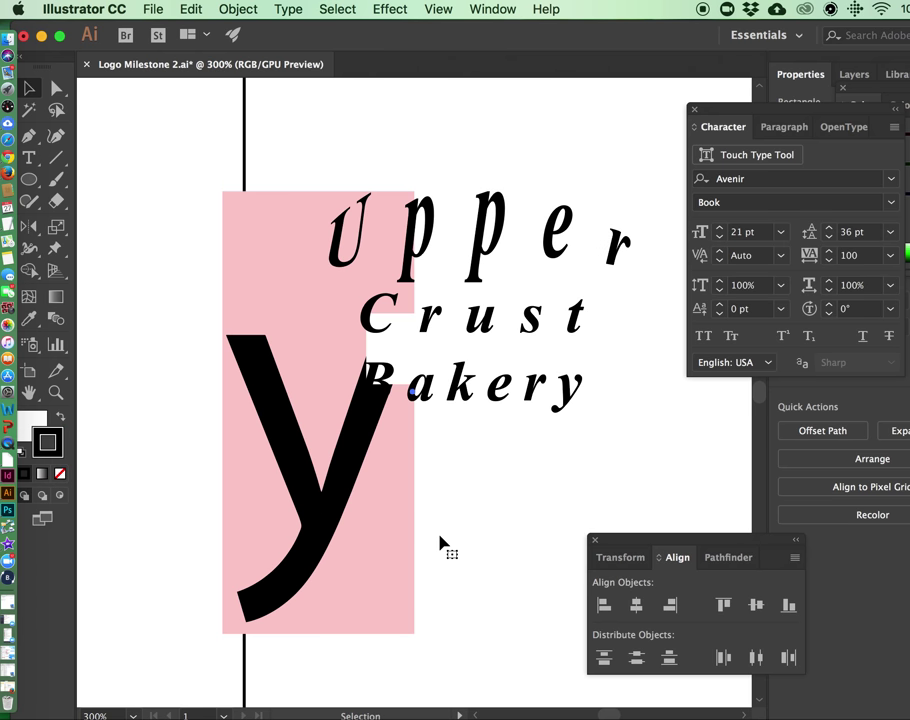
Scroll back to the black UPPER CRUST • BAKERY • logo and zoom in twice to 400%
{"action": "scroll", "coordinate": [440, 543], "scroll_direction": "up", "scroll_amount": 10}
{"action": "key", "text": "super+minus"}
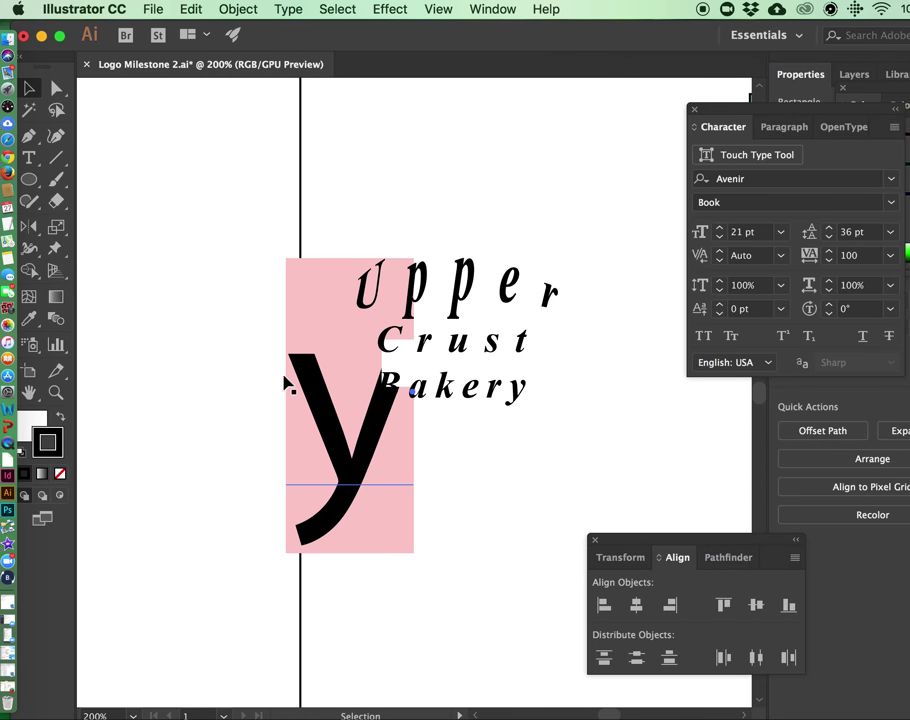
{"action": "scroll", "coordinate": [284, 383], "scroll_direction": "up", "scroll_amount": 10}
{"action": "scroll", "coordinate": [284, 260], "scroll_direction": "left", "scroll_amount": 6}
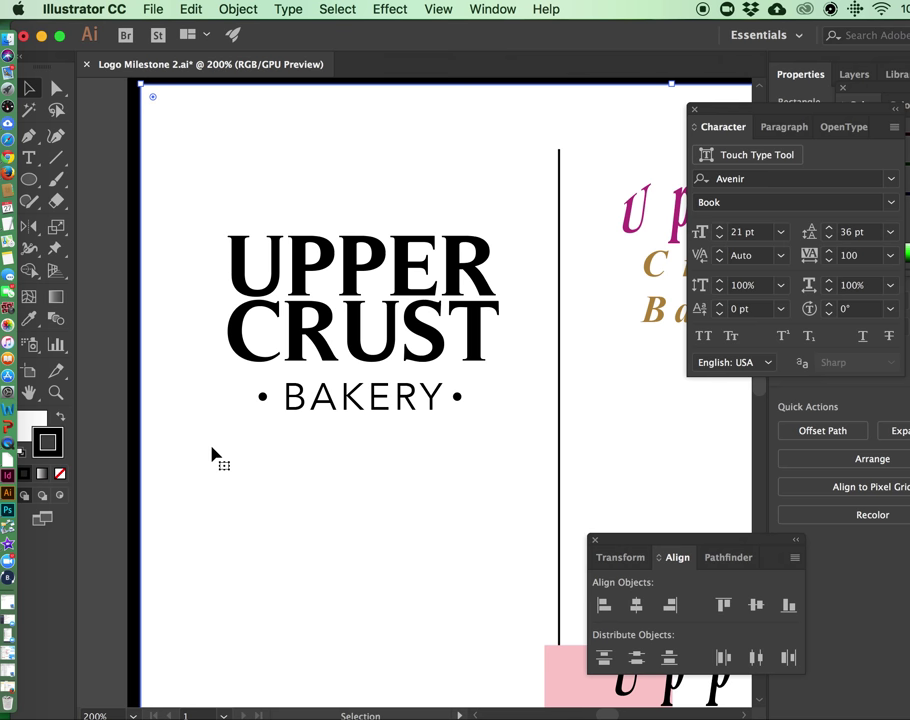
{"action": "left_click", "coordinate": [56, 392]}
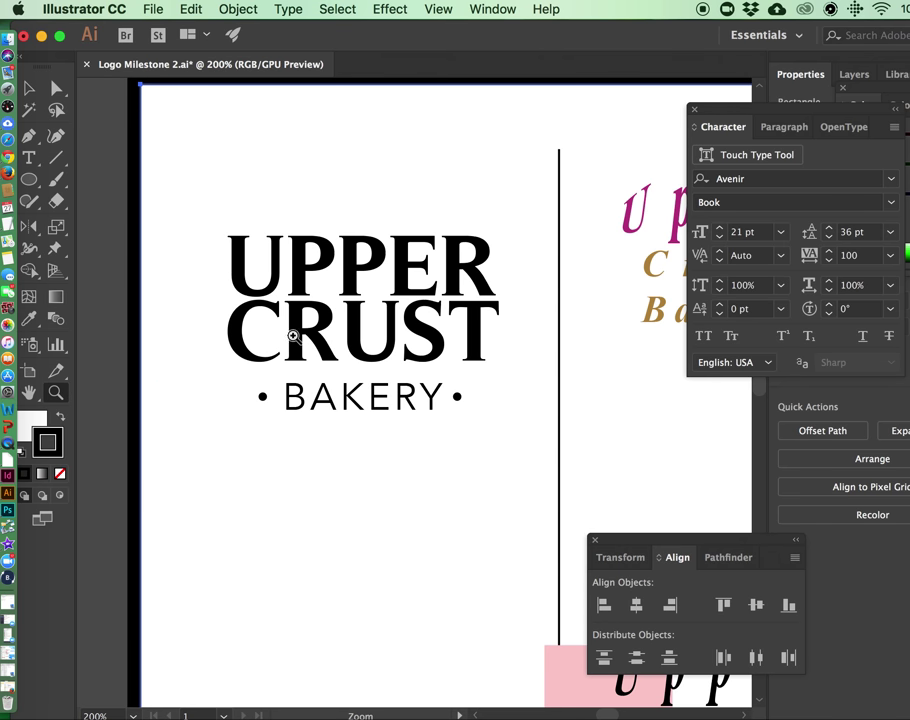
{"action": "left_click", "coordinate": [361, 322]}
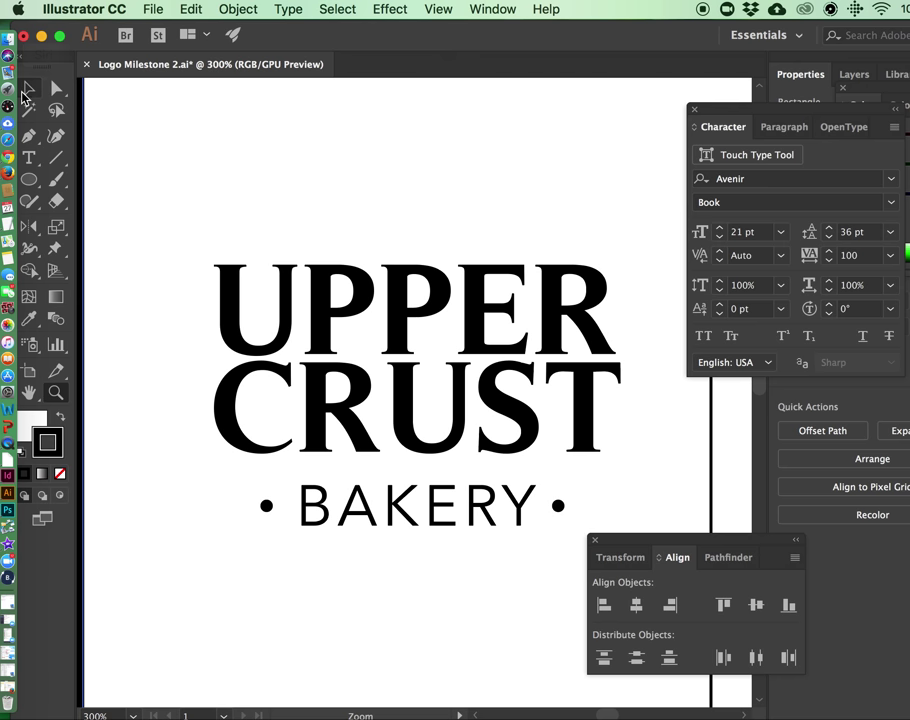
{"action": "key", "text": "v"}
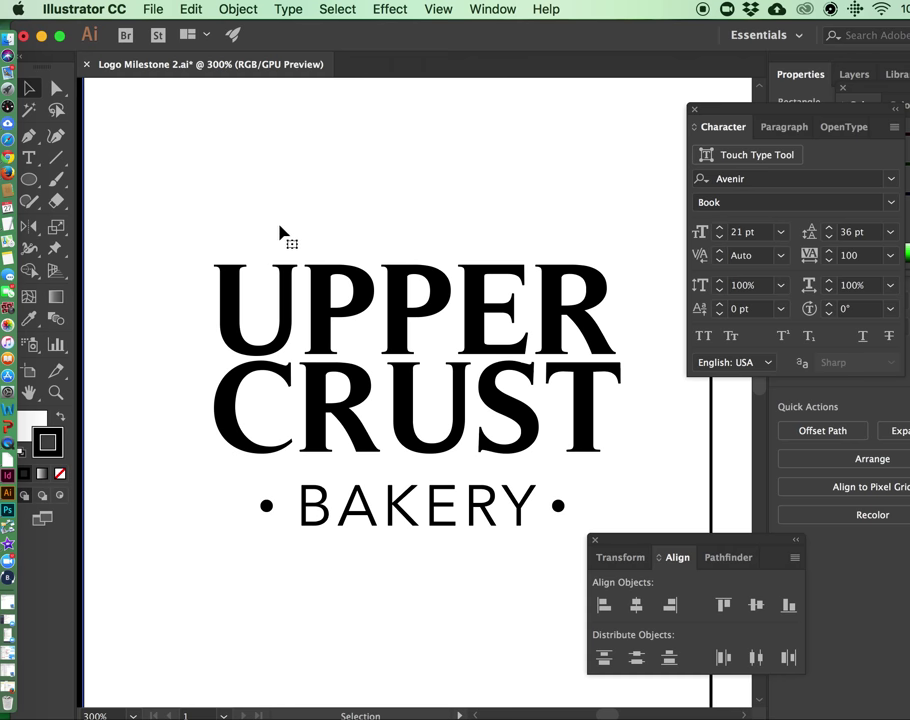
{"action": "left_click", "coordinate": [56, 392]}
{"action": "left_click", "coordinate": [388, 342]}
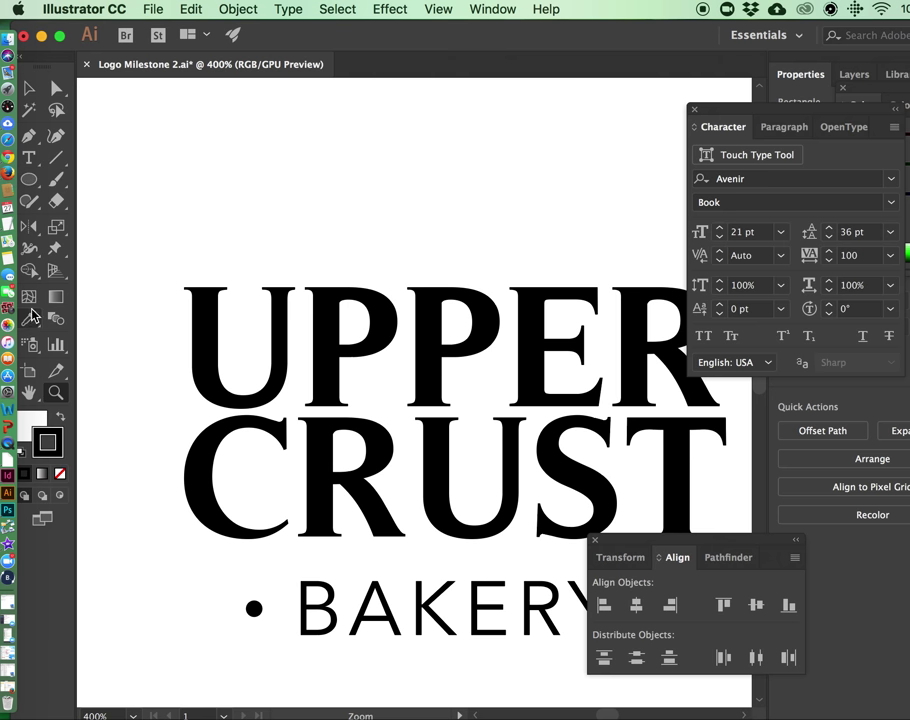
Draw a thin curved pen arc rising up and to the right from the top of the U
{"action": "left_click", "coordinate": [57, 136]}
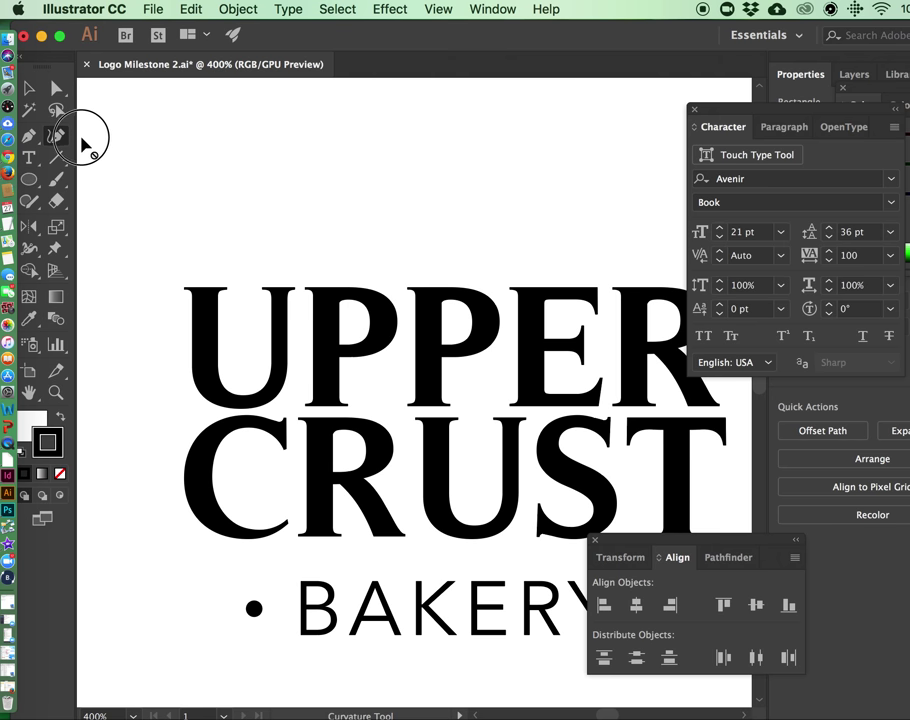
{"action": "left_click", "coordinate": [30, 139]}
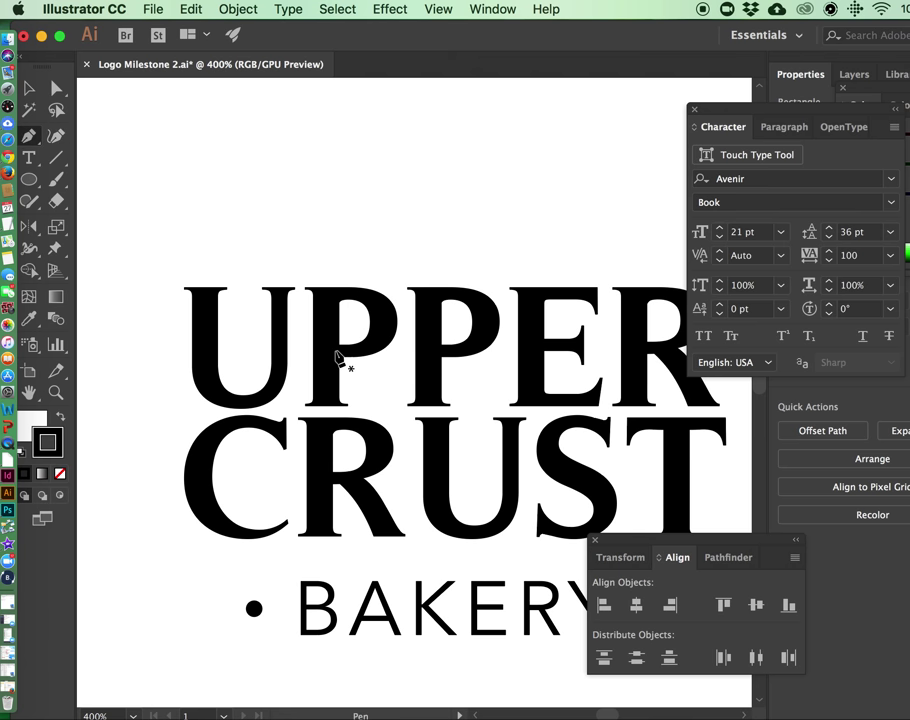
{"action": "left_click", "coordinate": [241, 289]}
{"action": "left_click_drag", "start_coordinate": [283, 232], "coordinate": [323, 220]}
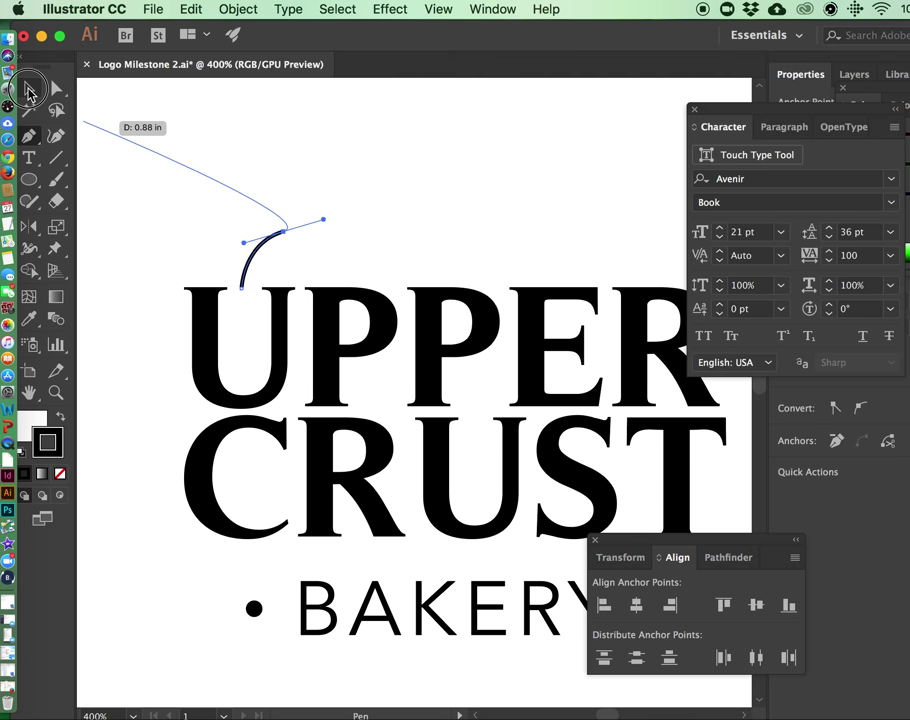
{"action": "left_click", "coordinate": [30, 91]}
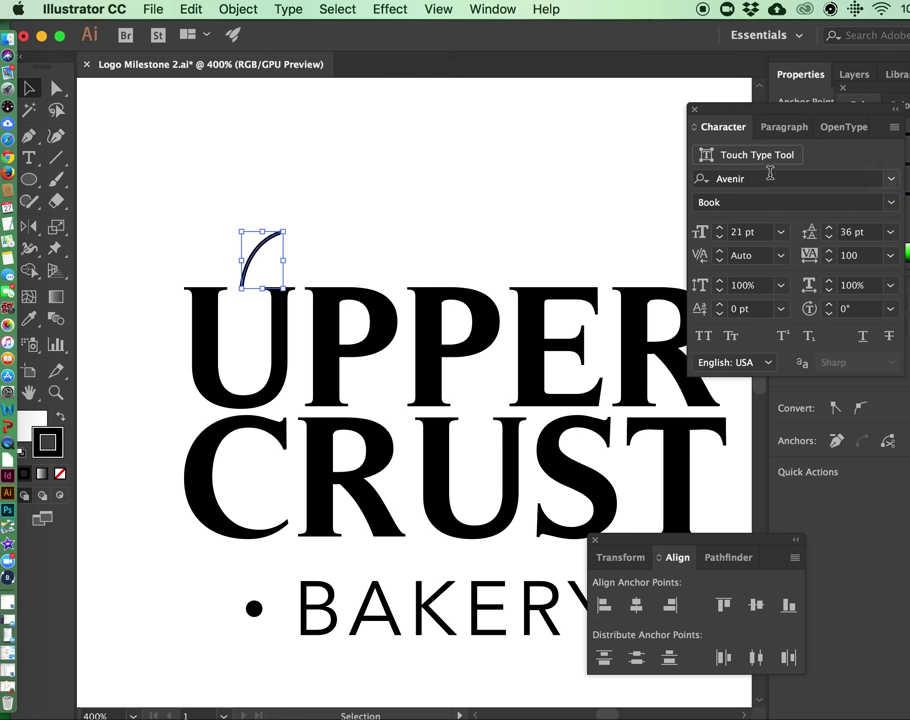
Open the Stroke panel beside the artwork with its full options shown
{"action": "left_click", "coordinate": [510, 8]}
{"action": "scroll", "coordinate": [575, 625], "scroll_direction": "down", "scroll_amount": 2}
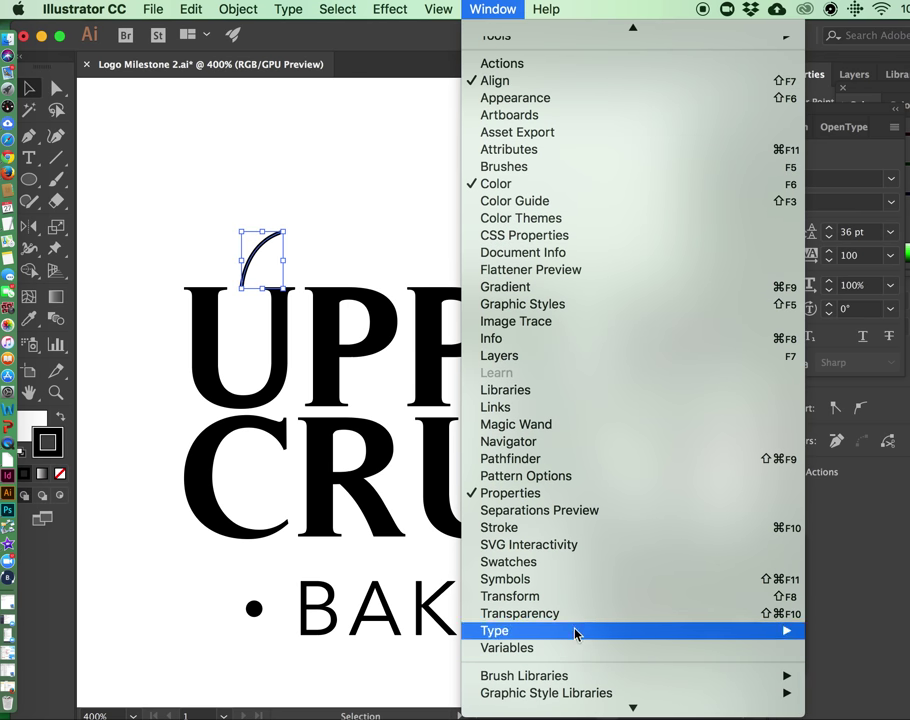
{"action": "left_click", "coordinate": [580, 528]}
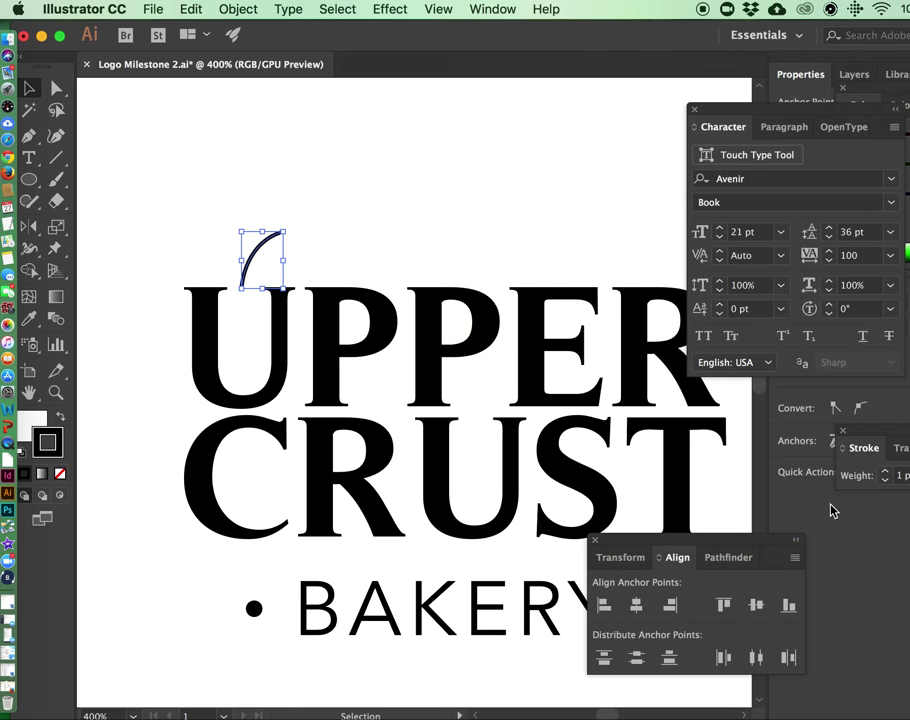
{"action": "left_click_drag", "start_coordinate": [877, 440], "coordinate": [707, 422]}
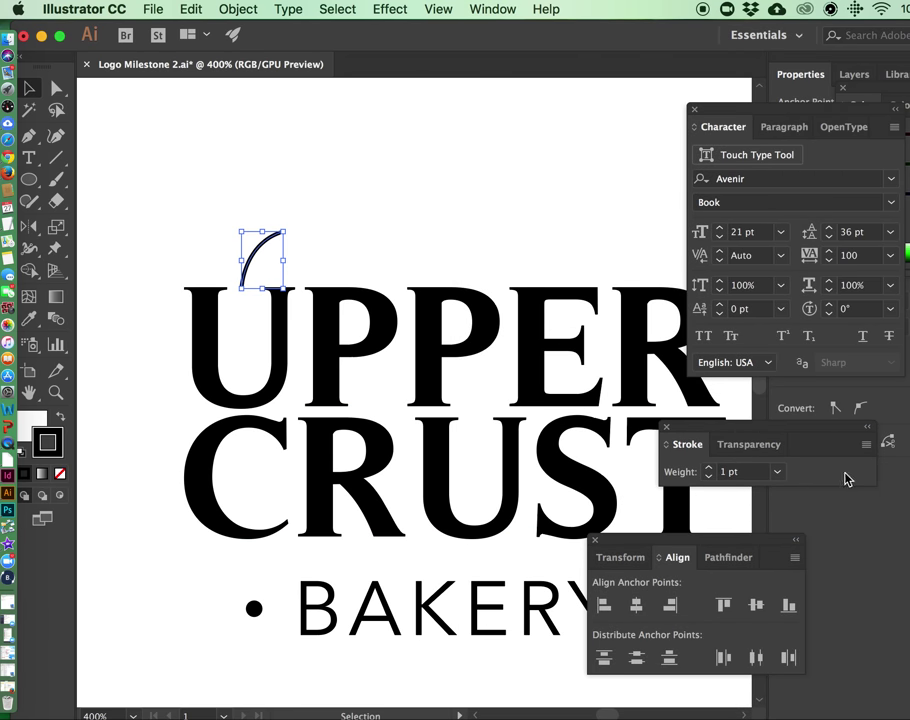
{"action": "left_click", "coordinate": [868, 444]}
{"action": "left_click", "coordinate": [888, 448]}
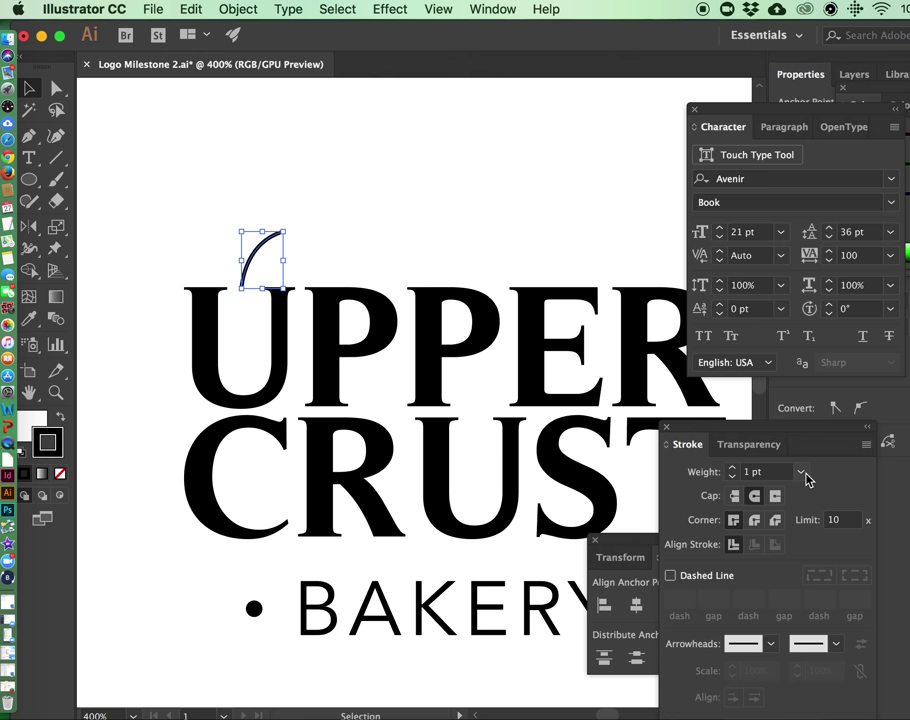
{"action": "left_click", "coordinate": [771, 644]}
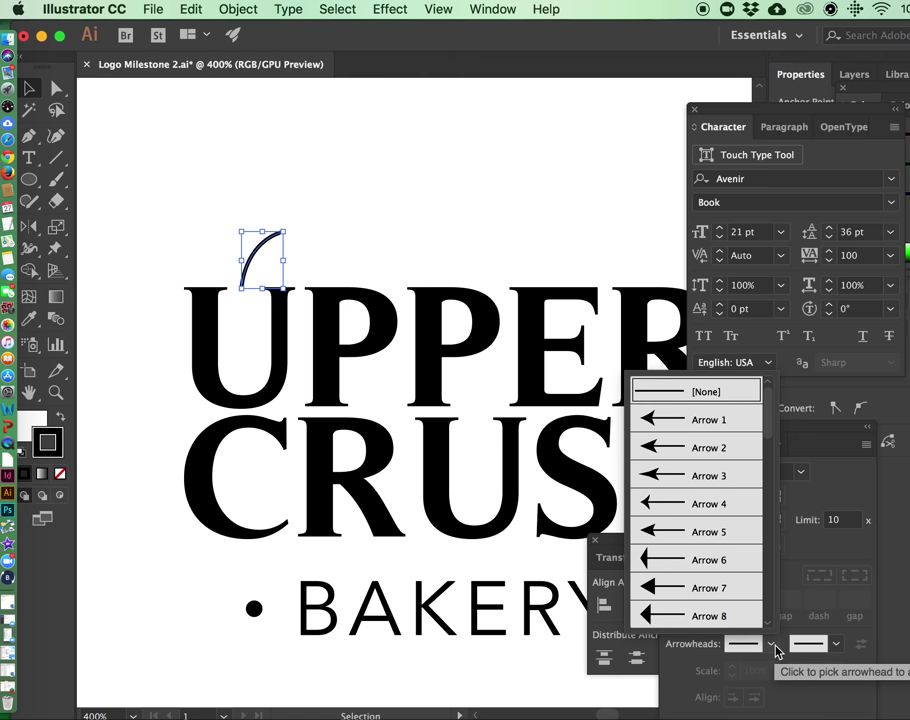
{"action": "left_click", "coordinate": [855, 585]}
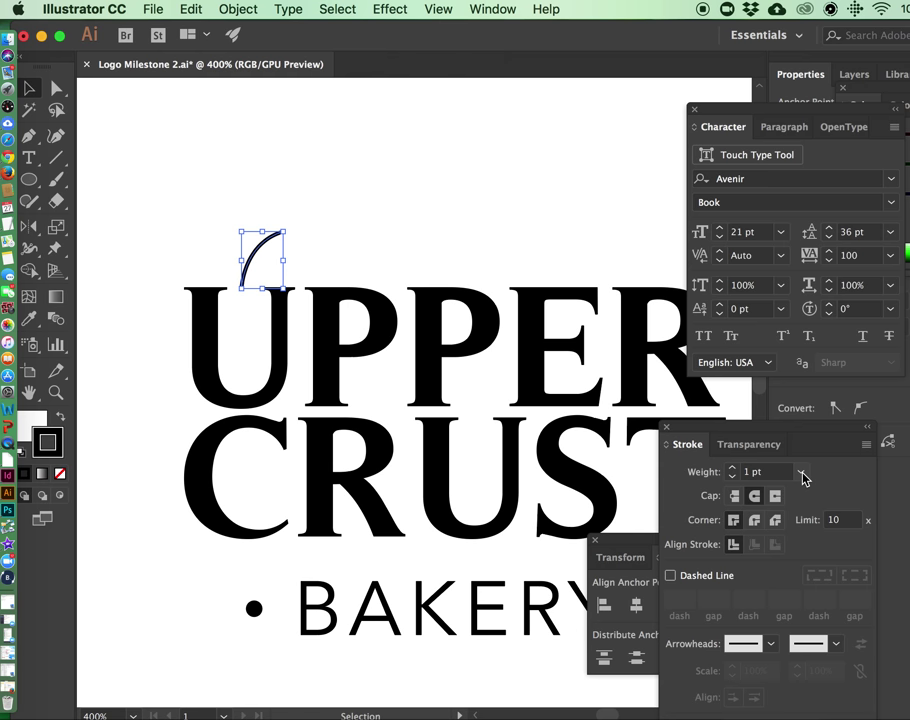
{"action": "left_click", "coordinate": [495, 9]}
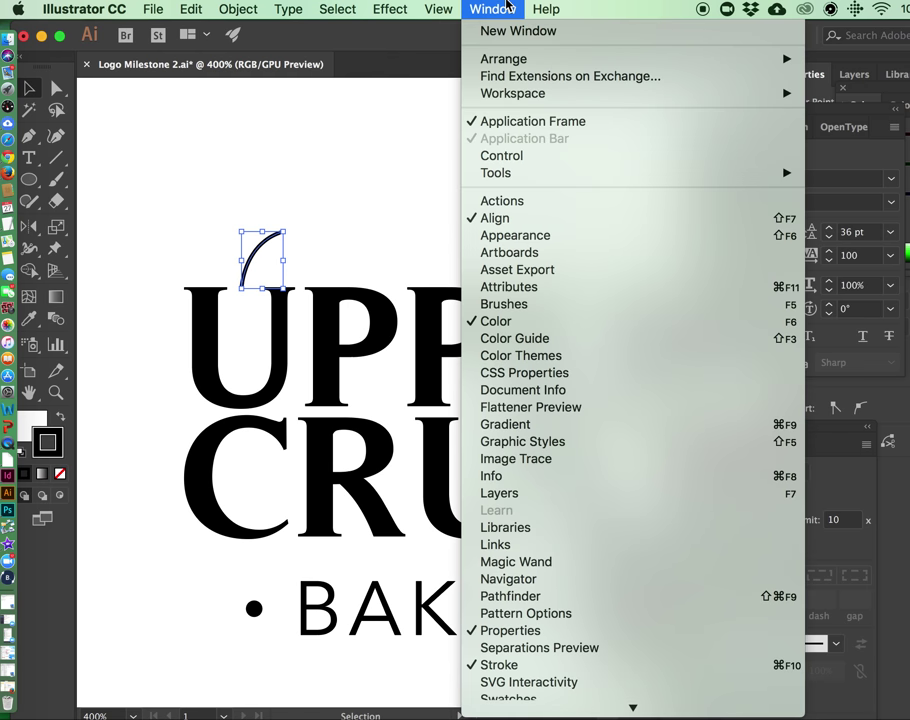
{"action": "scroll", "coordinate": [471, 642], "scroll_direction": "down", "scroll_amount": 5}
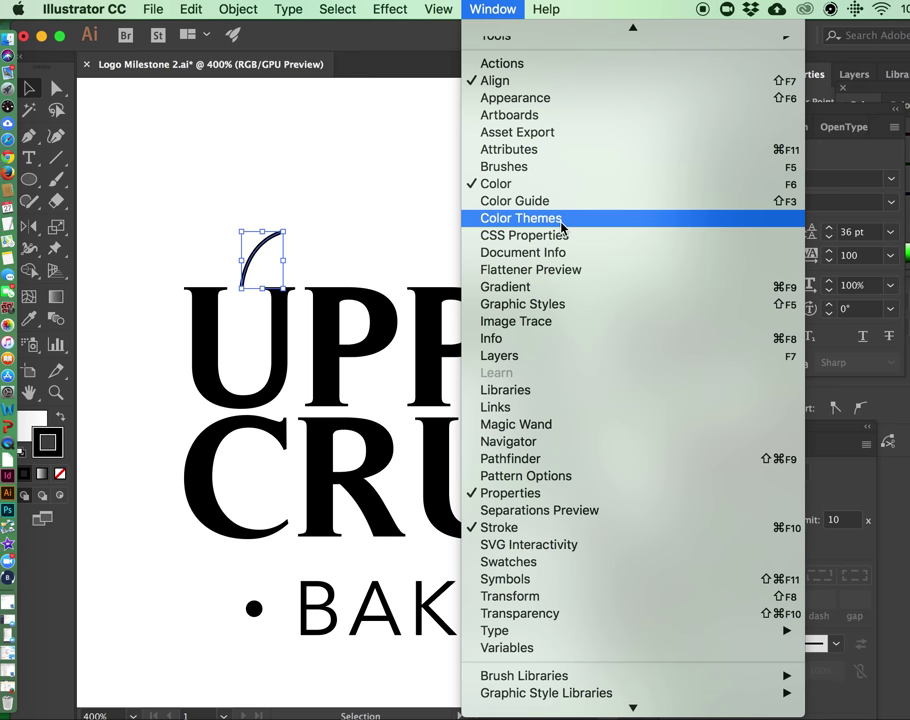
{"action": "left_click", "coordinate": [420, 169]}
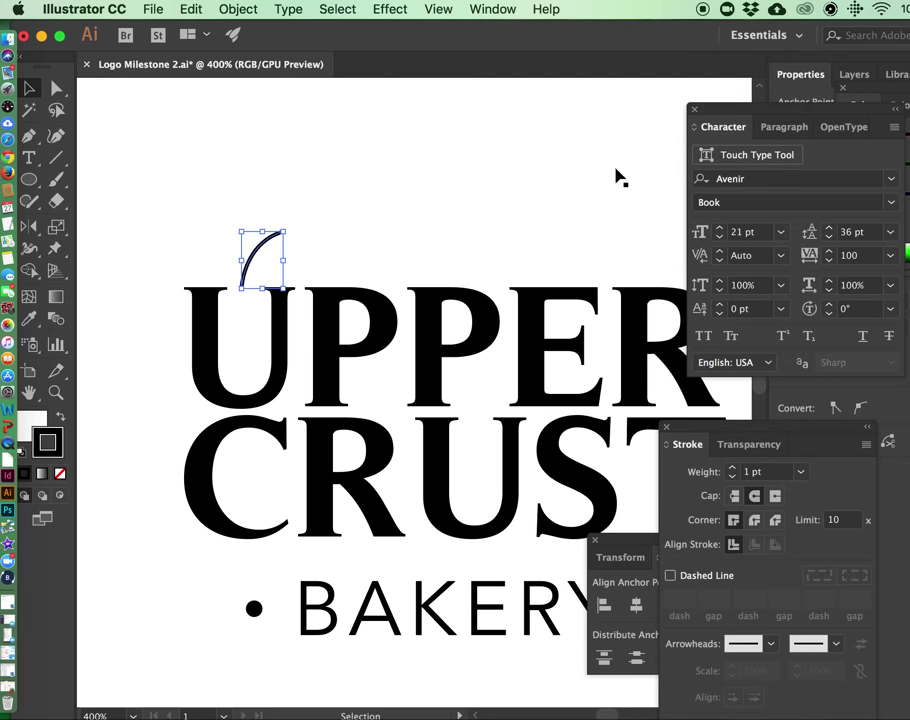
Zoom in closely on the arc above the U and check its end anchor
{"action": "left_click", "coordinate": [358, 176]}
{"action": "left_click", "coordinate": [56, 394]}
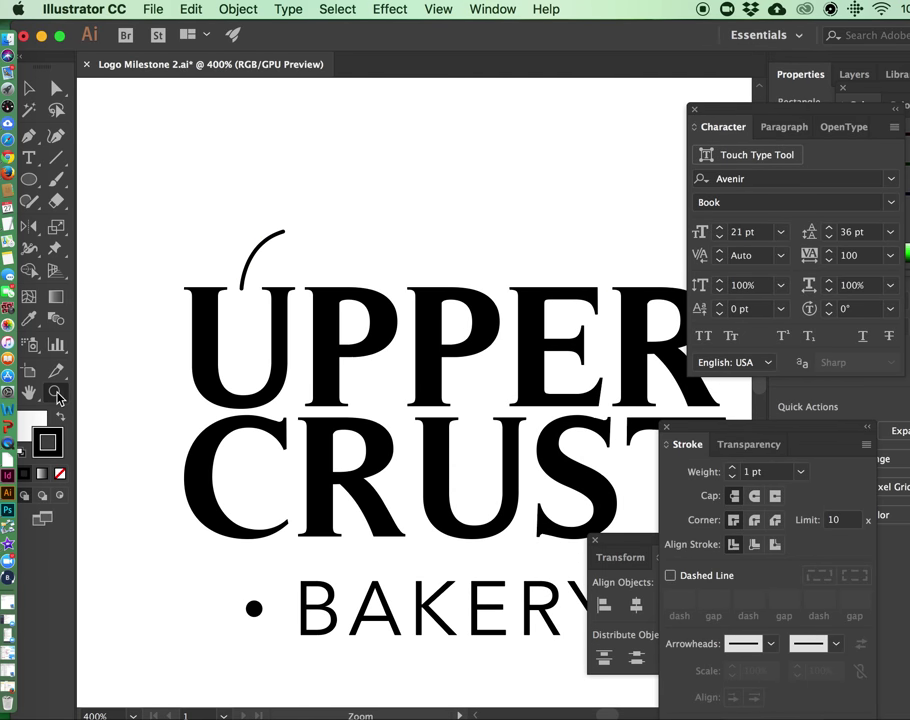
{"action": "left_click", "coordinate": [273, 274]}
{"action": "left_click", "coordinate": [320, 273]}
{"action": "left_click", "coordinate": [311, 273]}
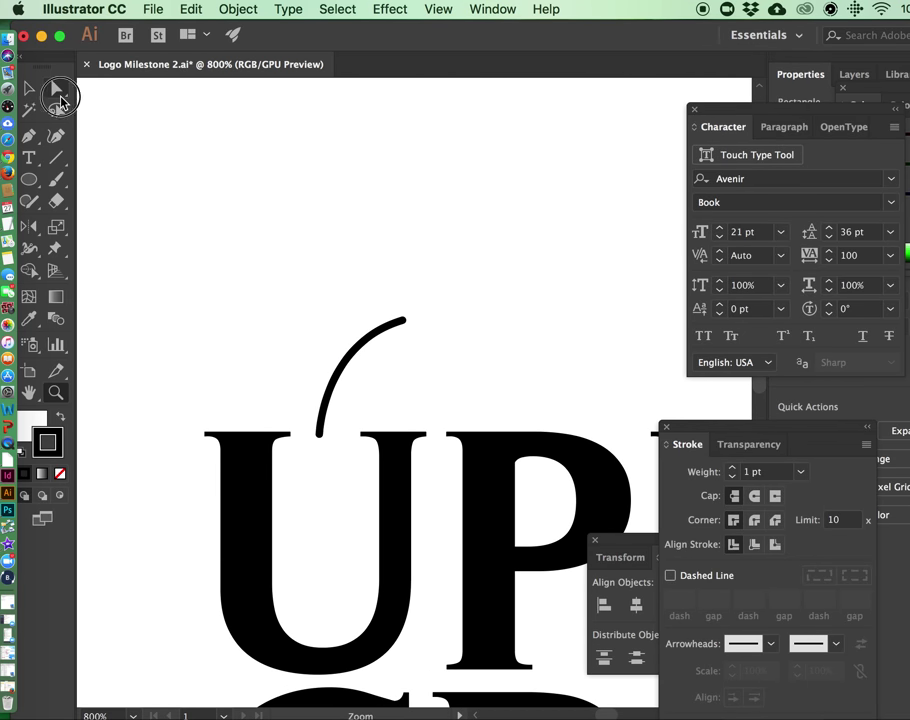
{"action": "left_click", "coordinate": [59, 97]}
{"action": "left_click", "coordinate": [403, 322]}
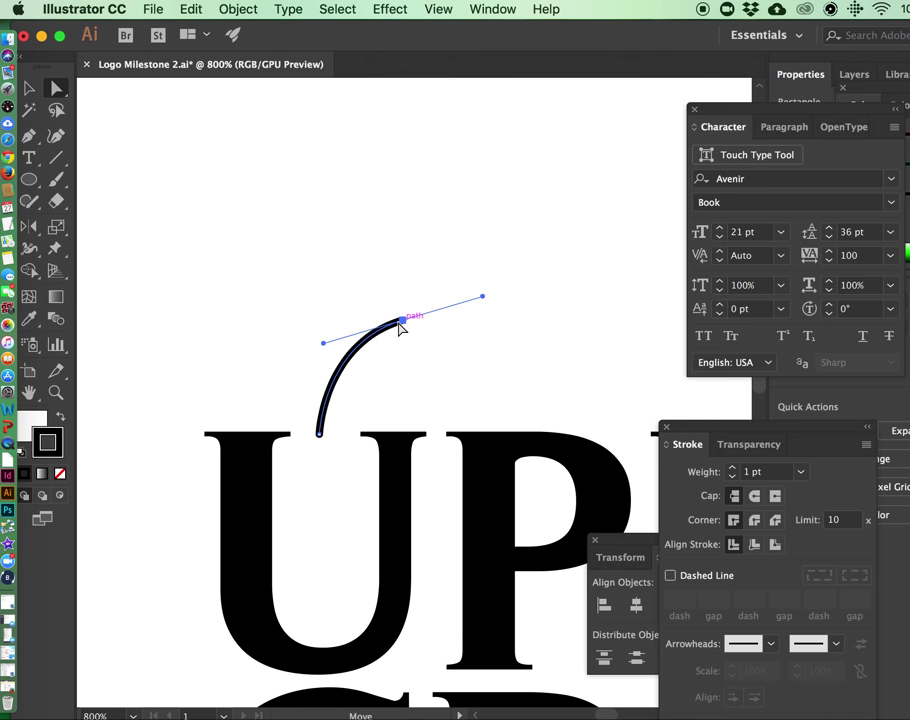
{"action": "left_click", "coordinate": [481, 341]}
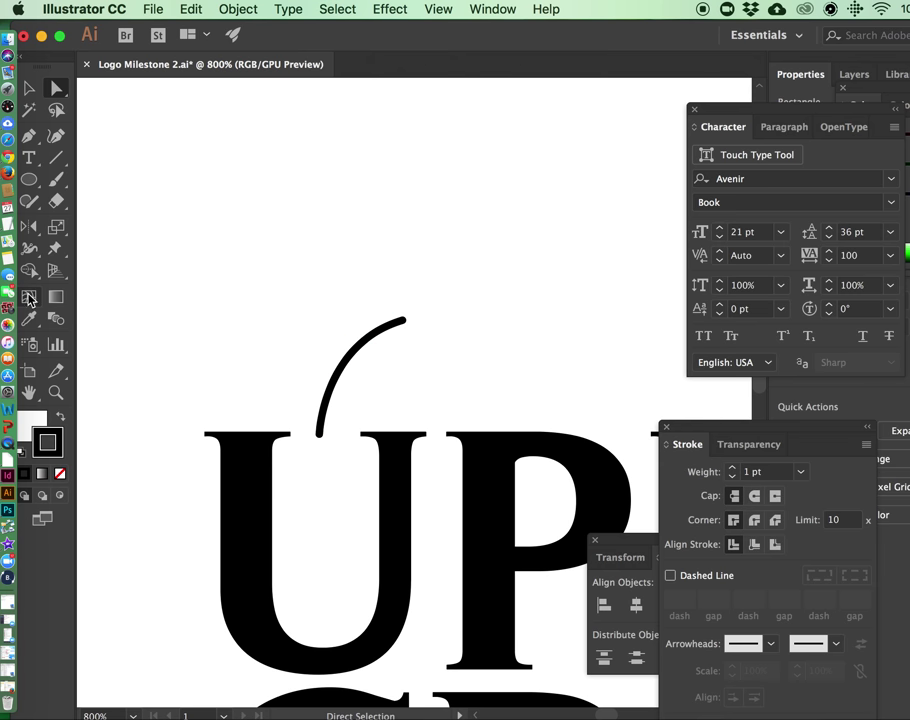
Curve the arc back down to the U as a black-filled crescent with no outline, nudged up-right
{"action": "left_click", "coordinate": [30, 137]}
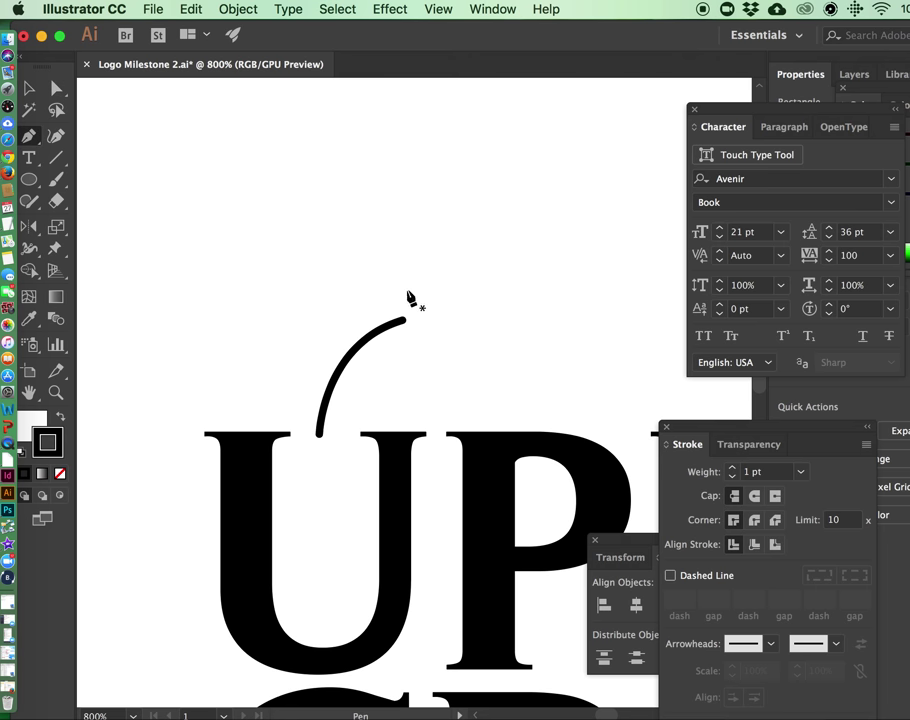
{"action": "left_click_drag", "start_coordinate": [403, 322], "coordinate": [297, 530]}
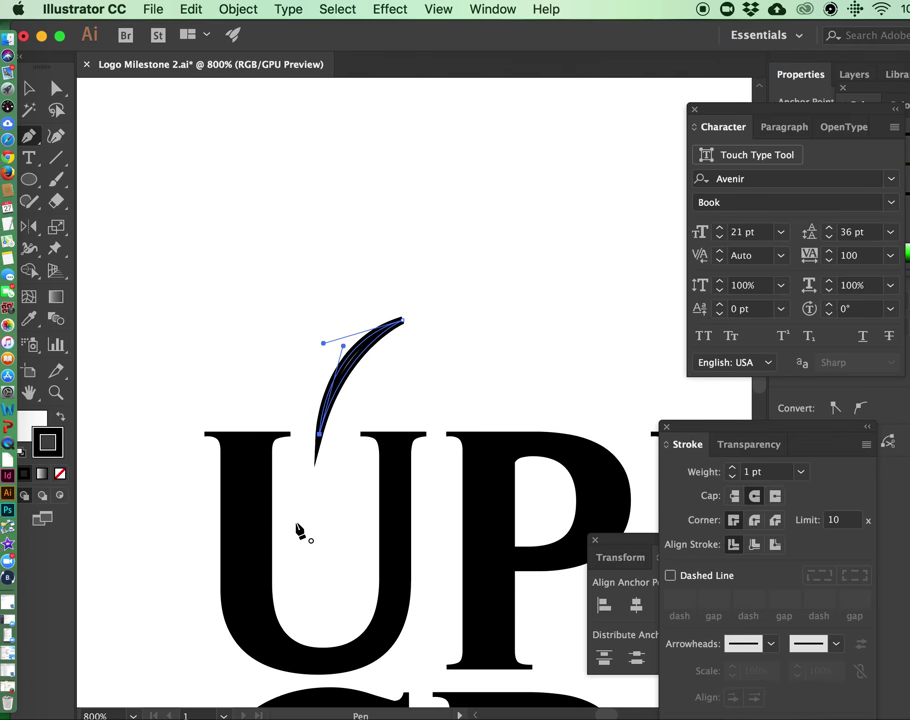
{"action": "left_click", "coordinate": [29, 88]}
{"action": "left_click", "coordinate": [61, 418]}
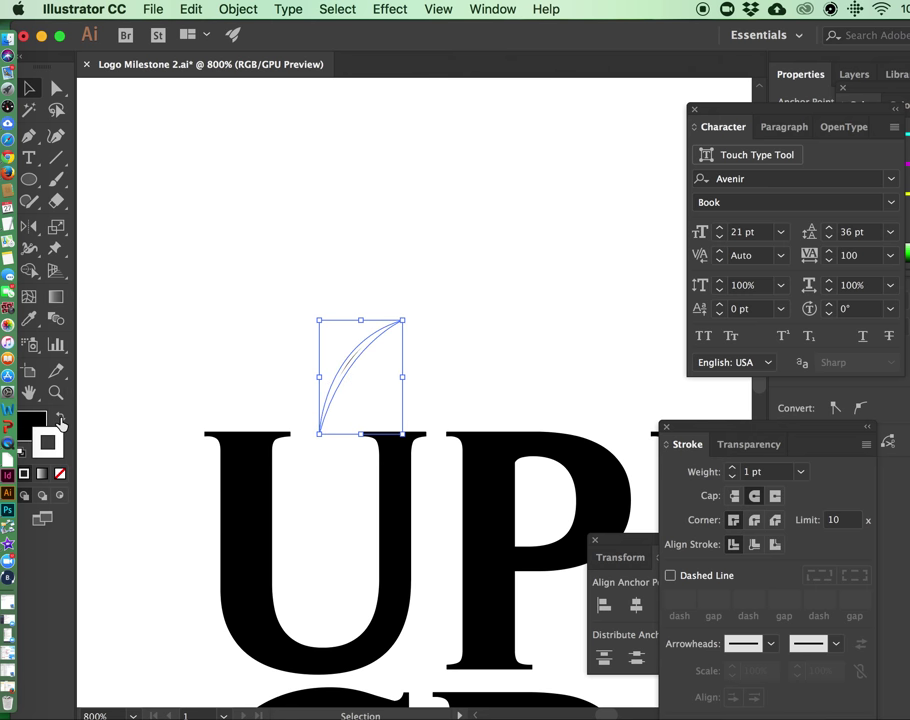
{"action": "left_click", "coordinate": [59, 474]}
{"action": "left_click", "coordinate": [219, 240]}
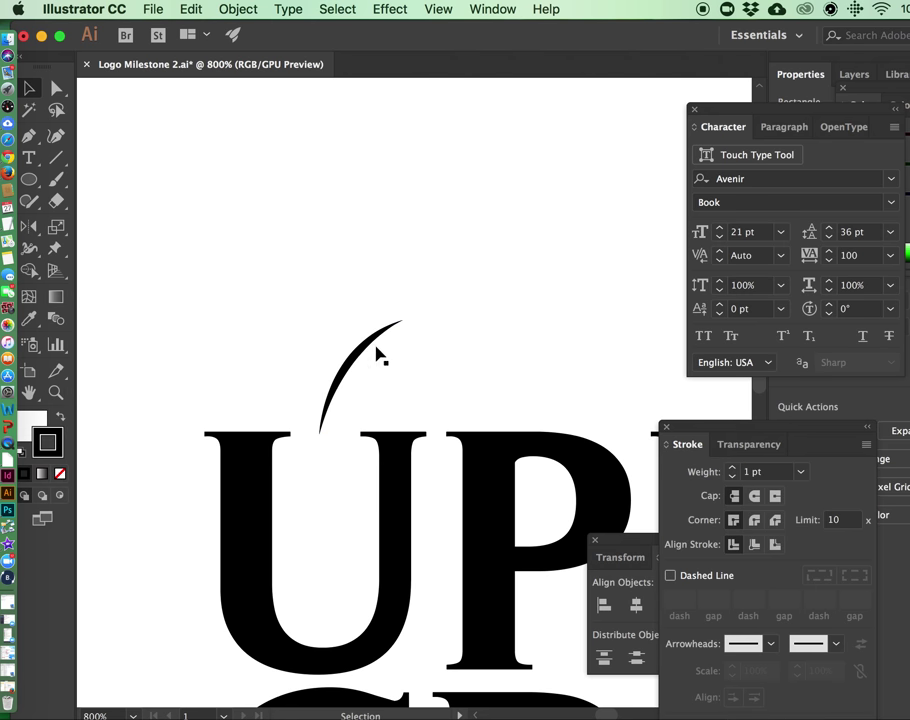
{"action": "left_click_drag", "start_coordinate": [356, 356], "coordinate": [377, 349]}
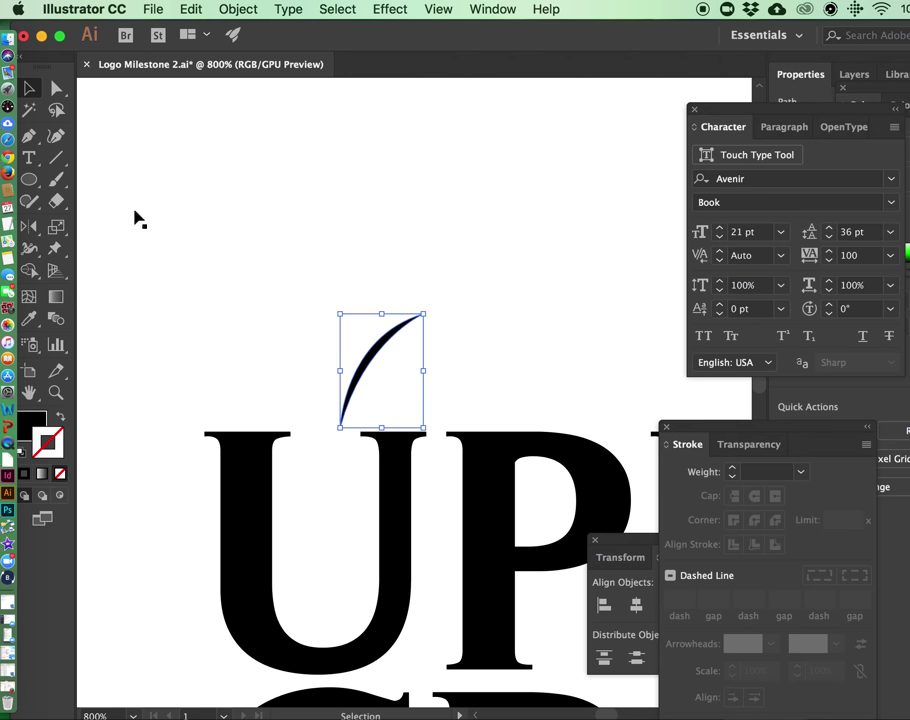
{"action": "key", "text": "super+shift+a"}
{"action": "left_click", "coordinate": [29, 179]}
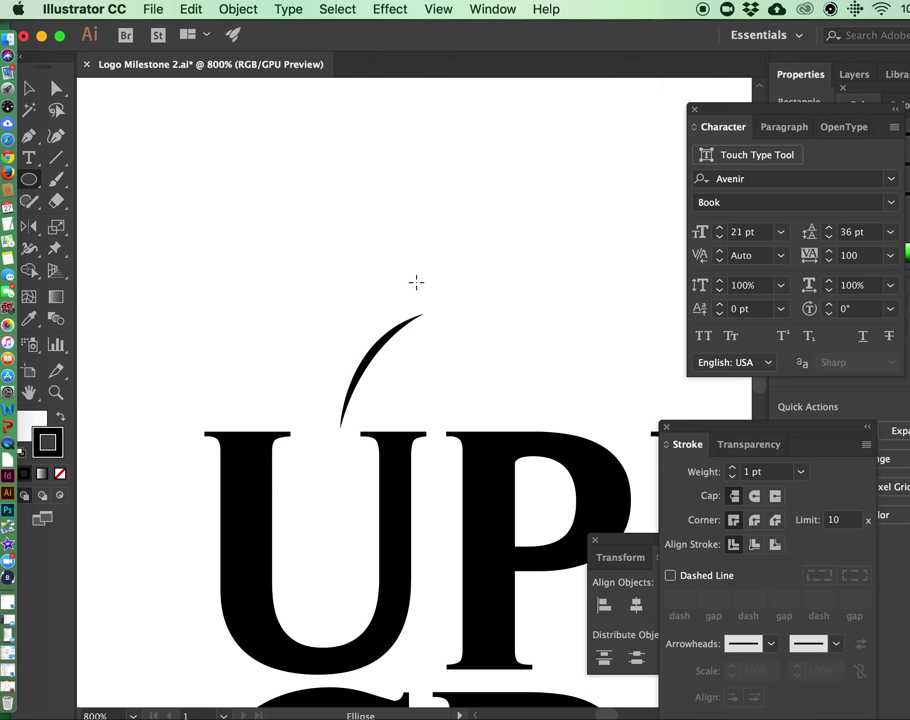
Draw a small circle at the stroke's tip and dent its anchors into a cherry shape
{"action": "mouse_move", "coordinate": [416, 283]}
{"action": "left_mouse_down"}
{"action": "mouse_move", "coordinate": [467, 321]}
{"action": "mouse_move", "coordinate": [487, 351]}
{"action": "left_mouse_up"}
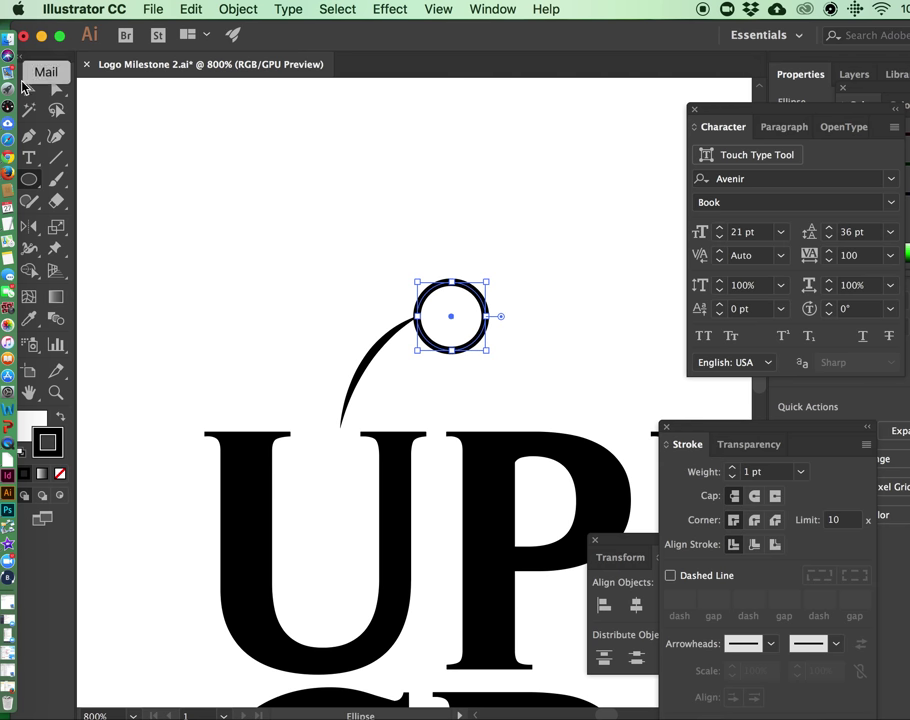
{"action": "left_click", "coordinate": [56, 88]}
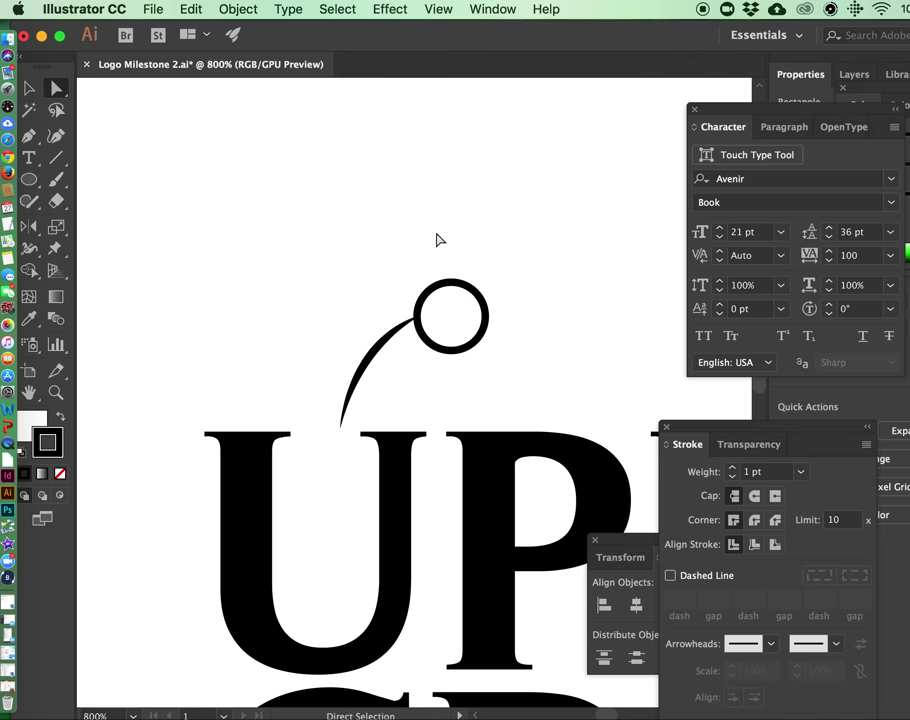
{"action": "left_click_drag", "start_coordinate": [451, 282], "coordinate": [430, 296]}
{"action": "key", "text": "super+z"}
{"action": "left_click", "coordinate": [432, 284]}
{"action": "left_click", "coordinate": [445, 296]}
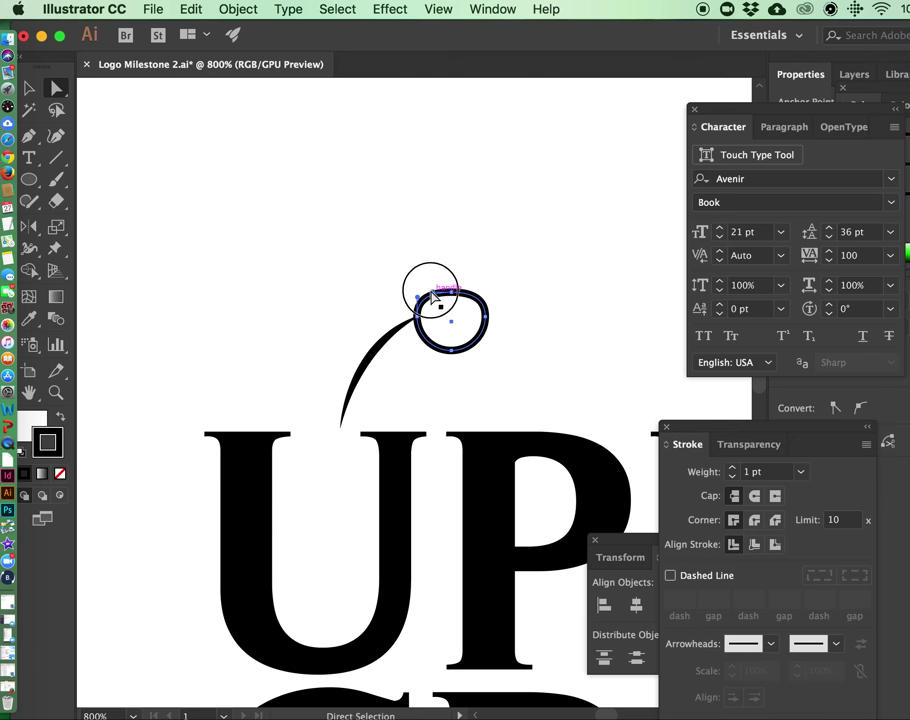
{"action": "left_click_drag", "start_coordinate": [450, 308], "coordinate": [462, 288]}
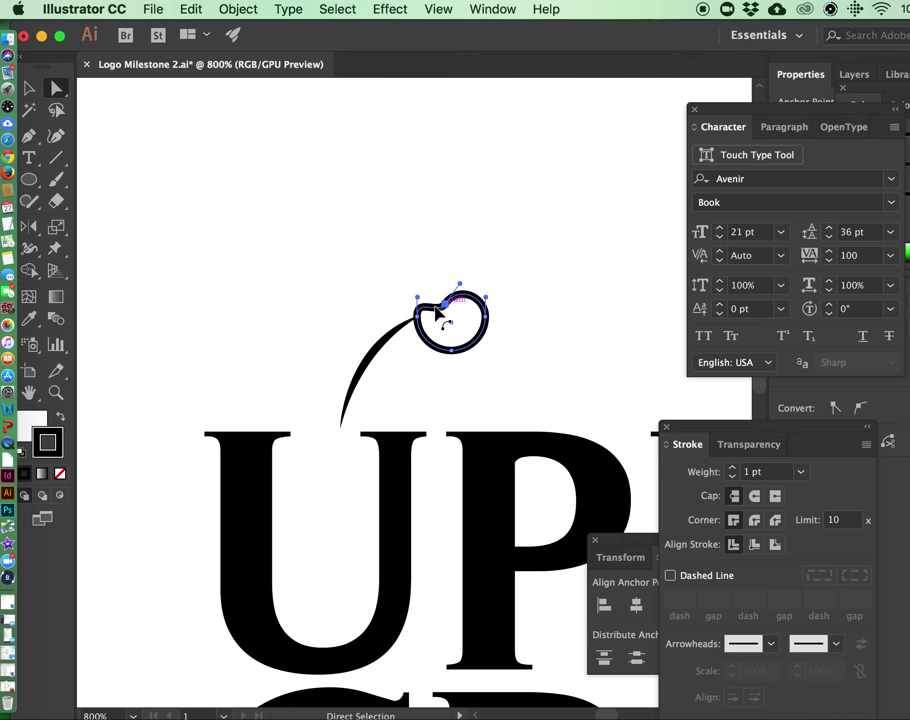
{"action": "left_click", "coordinate": [404, 208]}
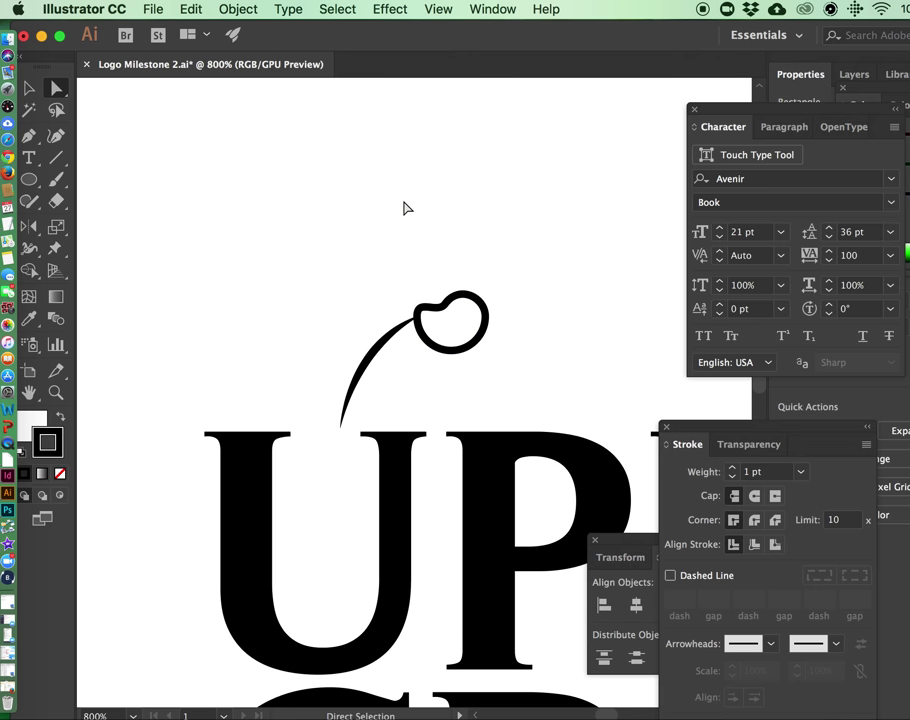
Tilt the cherry-shaped outline around its centre with the Rotate tool
{"action": "left_click", "coordinate": [457, 349]}
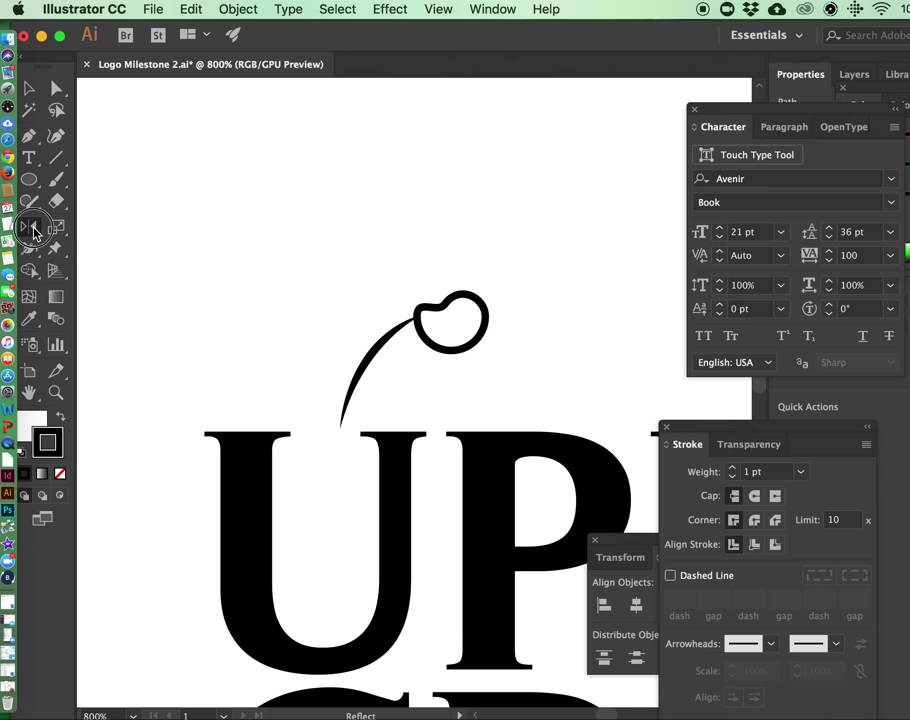
{"action": "left_click_drag", "start_coordinate": [30, 227], "coordinate": [110, 225]}
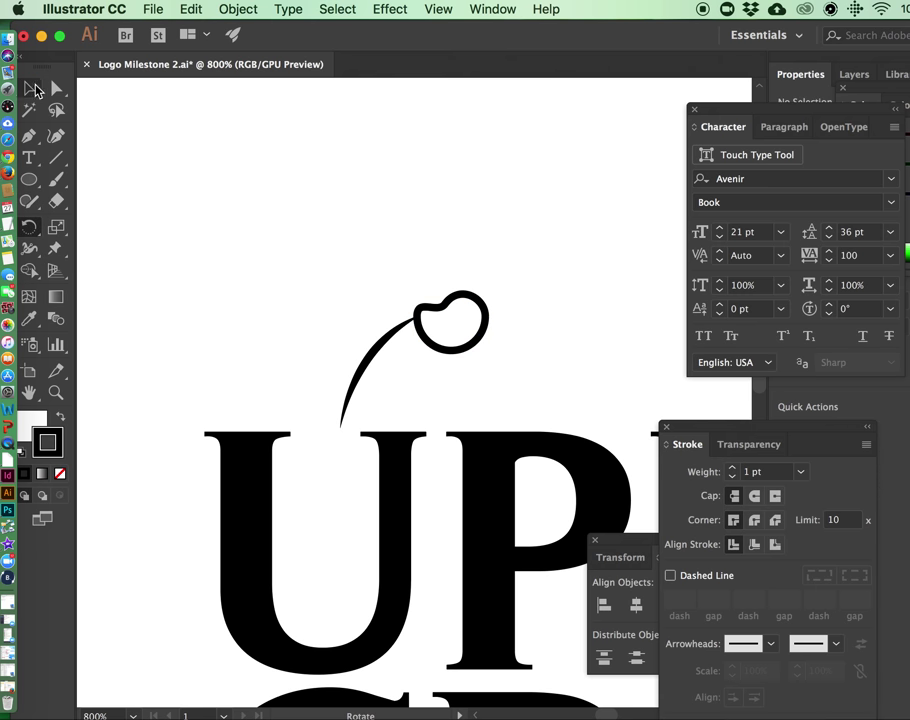
{"action": "left_click", "coordinate": [33, 89]}
{"action": "left_click", "coordinate": [474, 348]}
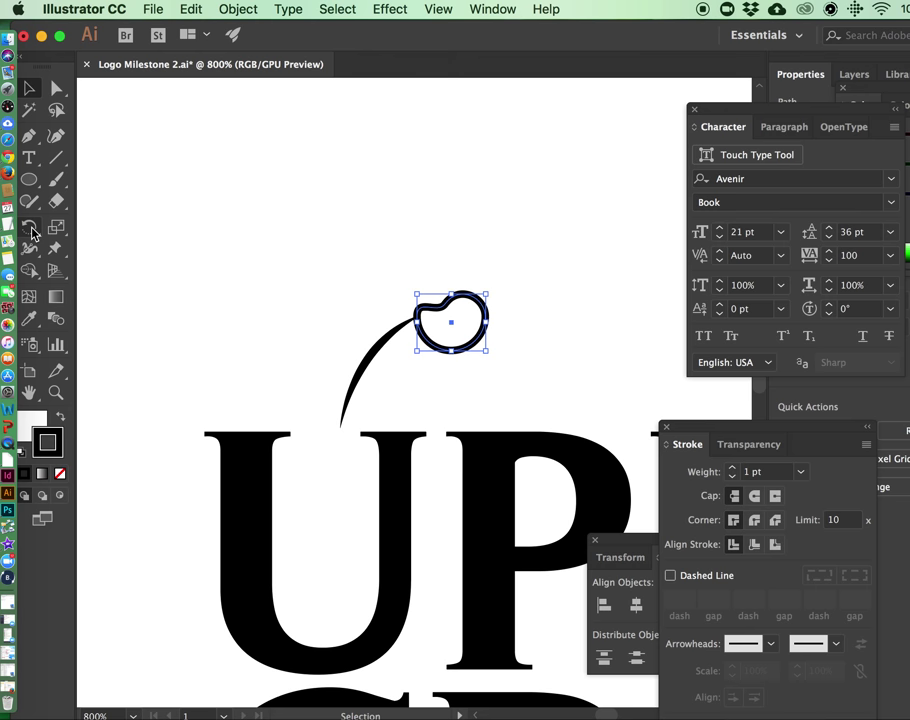
{"action": "left_click", "coordinate": [31, 233]}
{"action": "left_click_drag", "start_coordinate": [599, 392], "coordinate": [524, 256]}
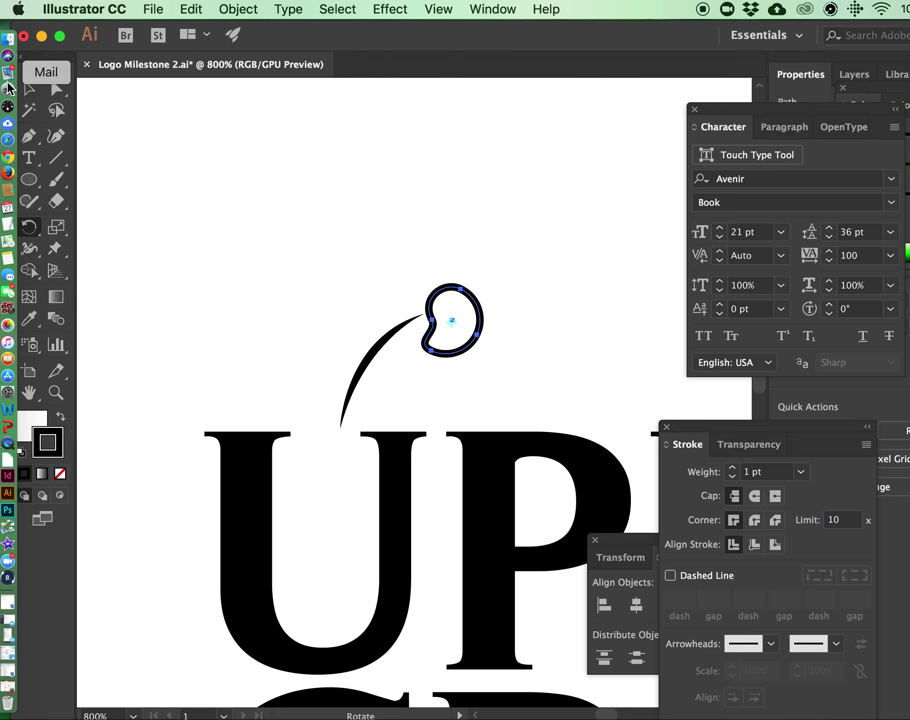
{"action": "left_click", "coordinate": [33, 90]}
{"action": "left_click_drag", "start_coordinate": [466, 345], "coordinate": [460, 347]}
{"action": "left_click", "coordinate": [494, 349]}
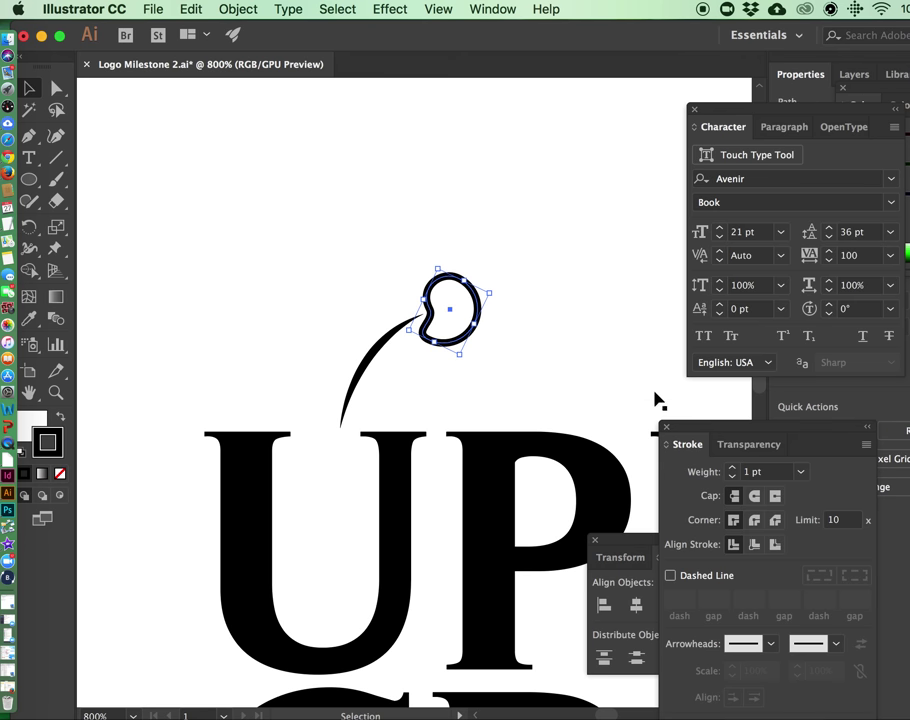
Set the cherry outline's stroke weight to 0.75 pt
{"action": "left_click", "coordinate": [806, 473]}
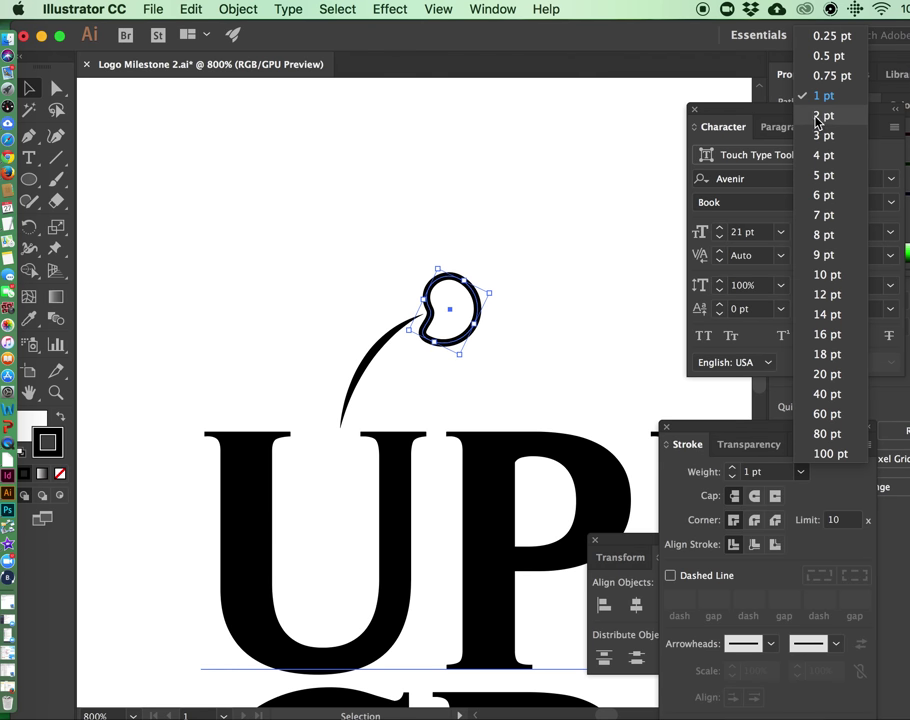
{"action": "left_click", "coordinate": [812, 74]}
{"action": "left_click", "coordinate": [503, 156]}
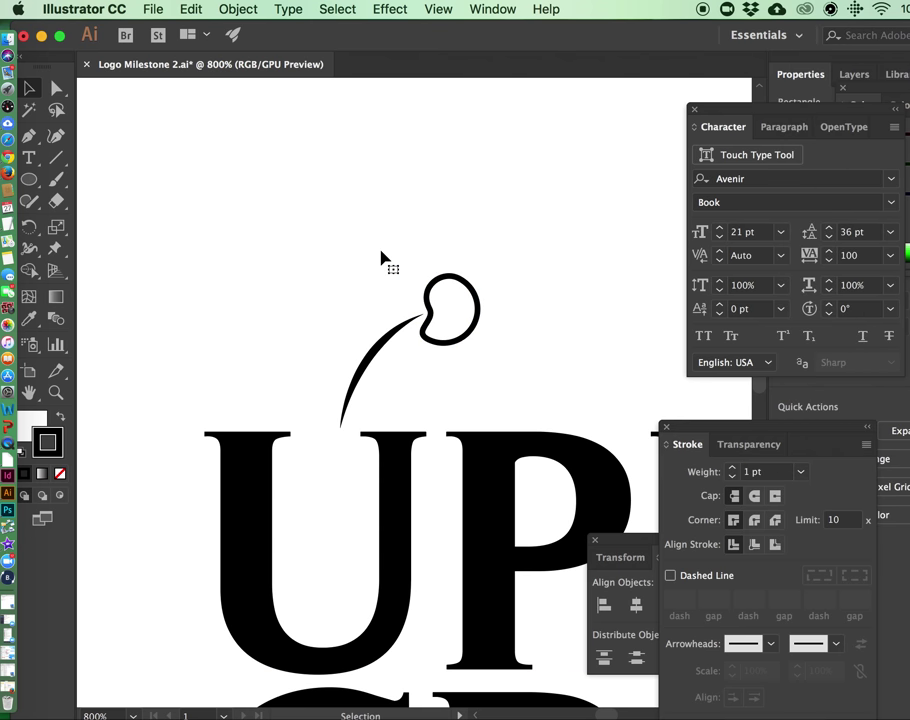
{"action": "left_click_drag", "start_coordinate": [405, 325], "coordinate": [400, 356]}
Search Google Images for 'cherry icon' in a new Firefox tab and drag out the black cherries preview
{"action": "left_click", "coordinate": [8, 173]}
{"action": "left_click", "coordinate": [120, 9]}
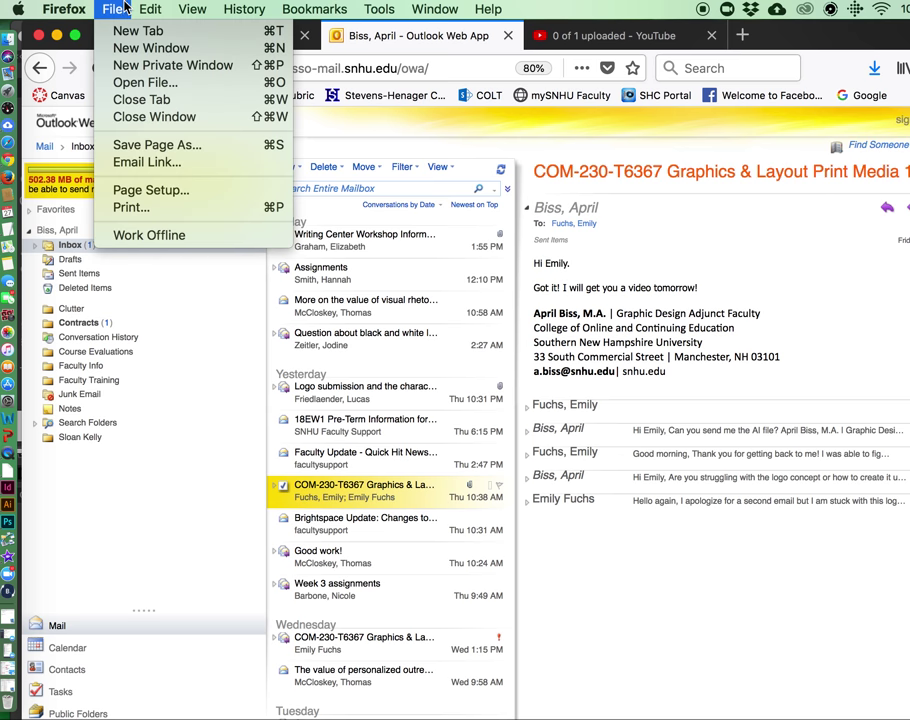
{"action": "left_click", "coordinate": [136, 31]}
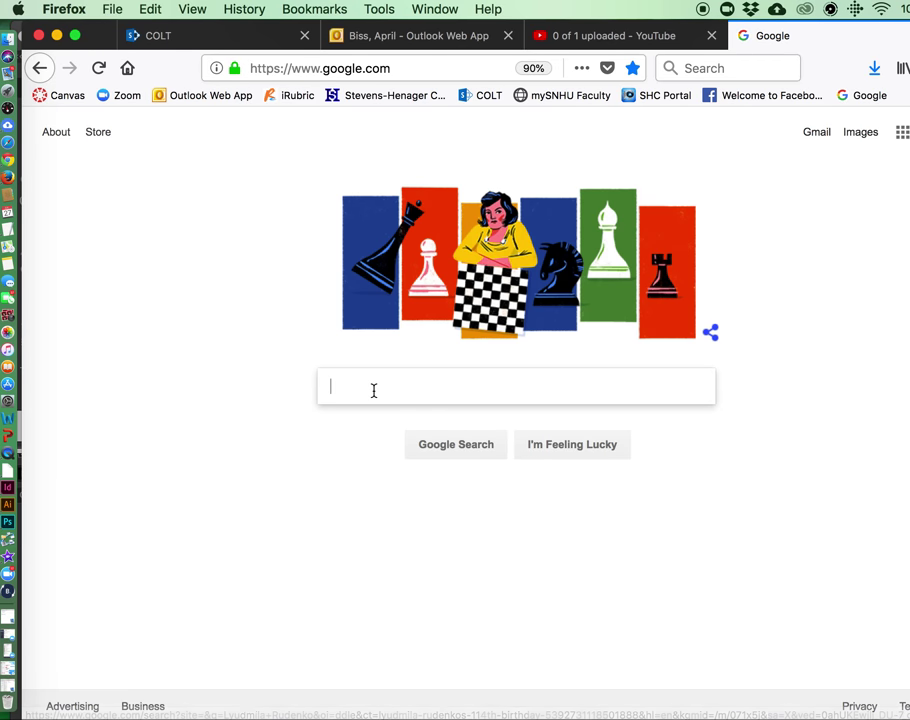
{"action": "type", "text": "cherry ic"}
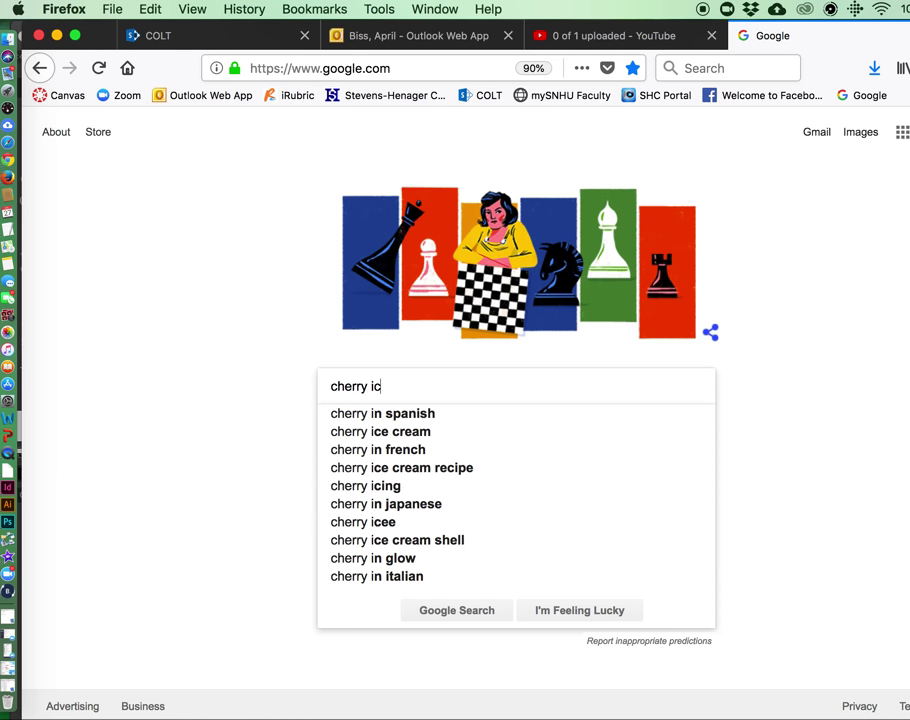
{"action": "type", "text": "on"}
{"action": "key", "text": "Return"}
{"action": "left_click", "coordinate": [216, 194]}
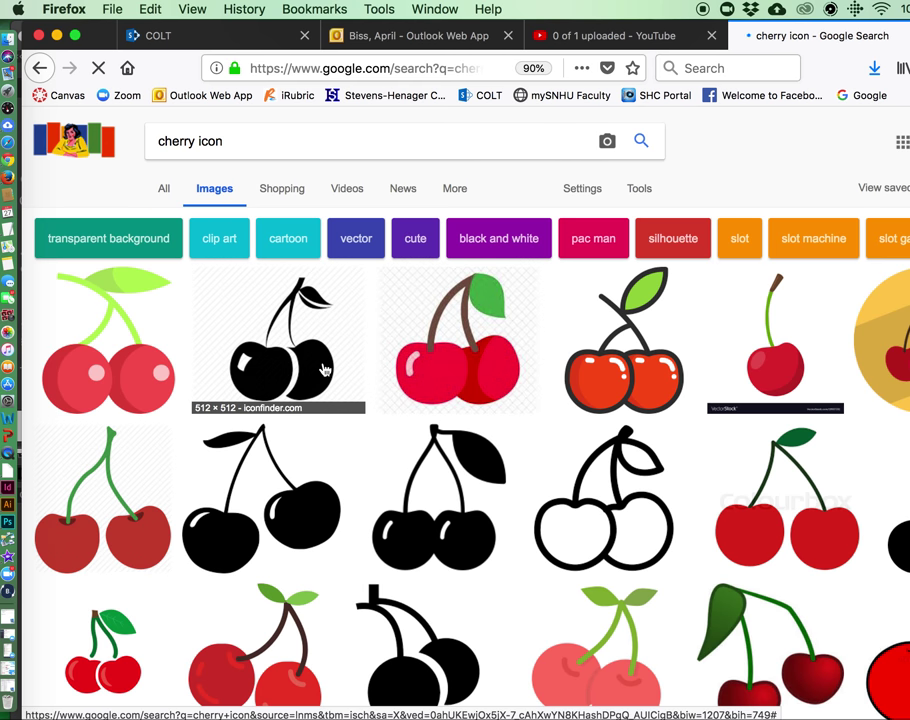
{"action": "left_click", "coordinate": [287, 514]}
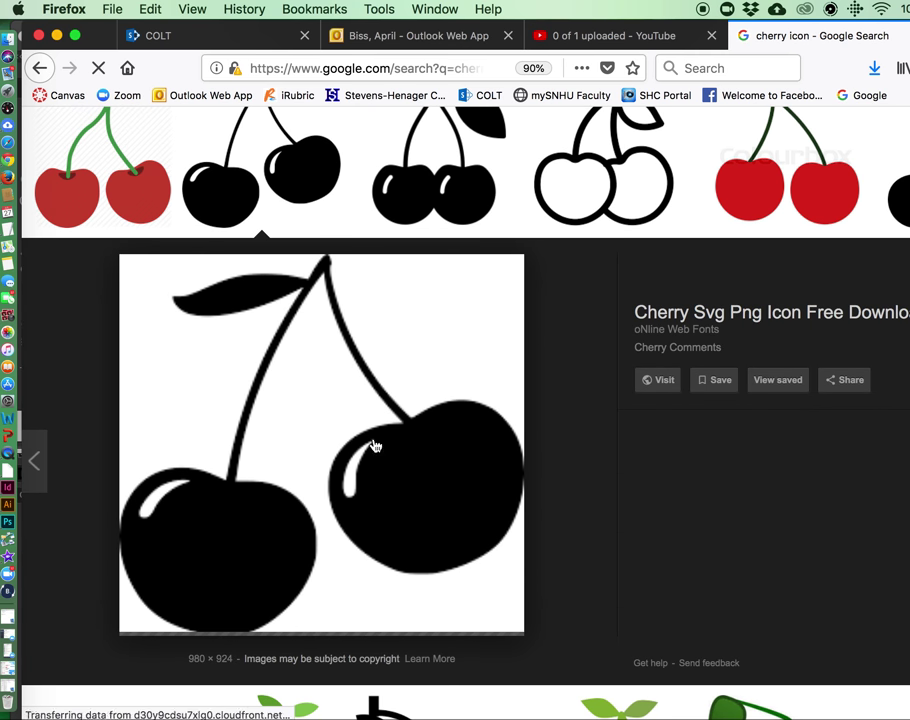
{"action": "left_click_drag", "start_coordinate": [453, 449], "coordinate": [443, 345]}
Undo the drawn cherry, then place img_483479.png and size it above the UPPER lettering
{"action": "key", "text": "super+z"}
{"action": "key", "text": "super+z"}
{"action": "key", "text": "super+z"}
{"action": "key", "text": "super+z"}
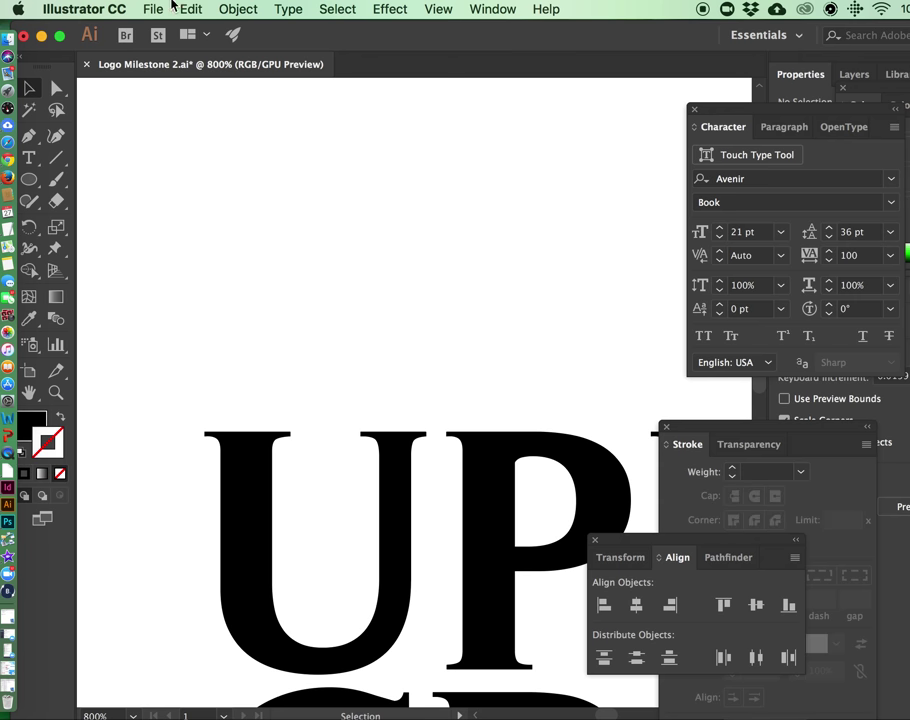
{"action": "left_click", "coordinate": [155, 9]}
{"action": "left_click", "coordinate": [175, 276]}
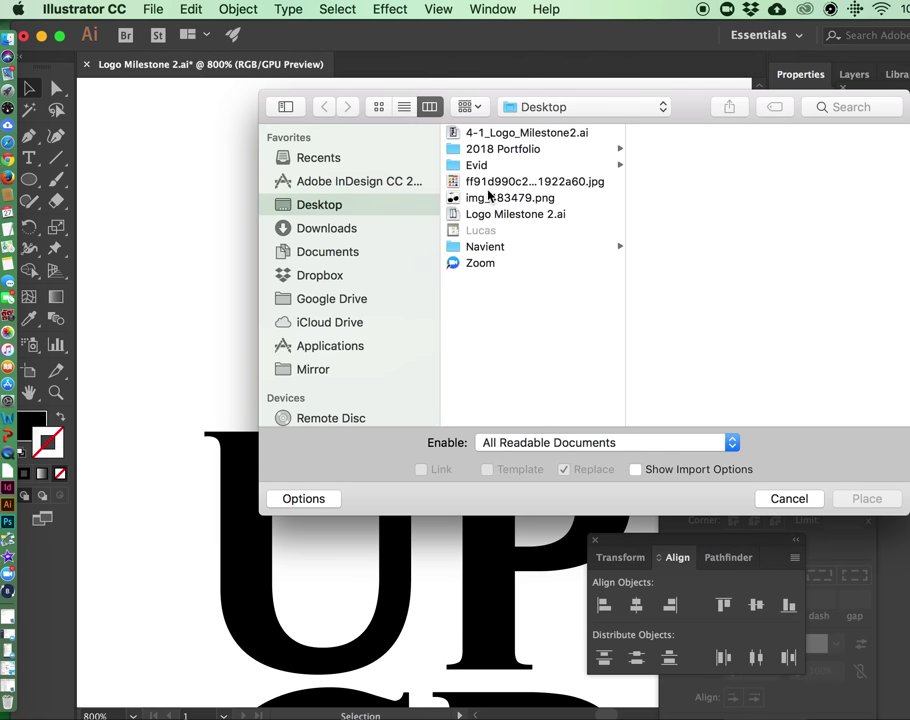
{"action": "left_click", "coordinate": [484, 199]}
{"action": "key", "text": "Return"}
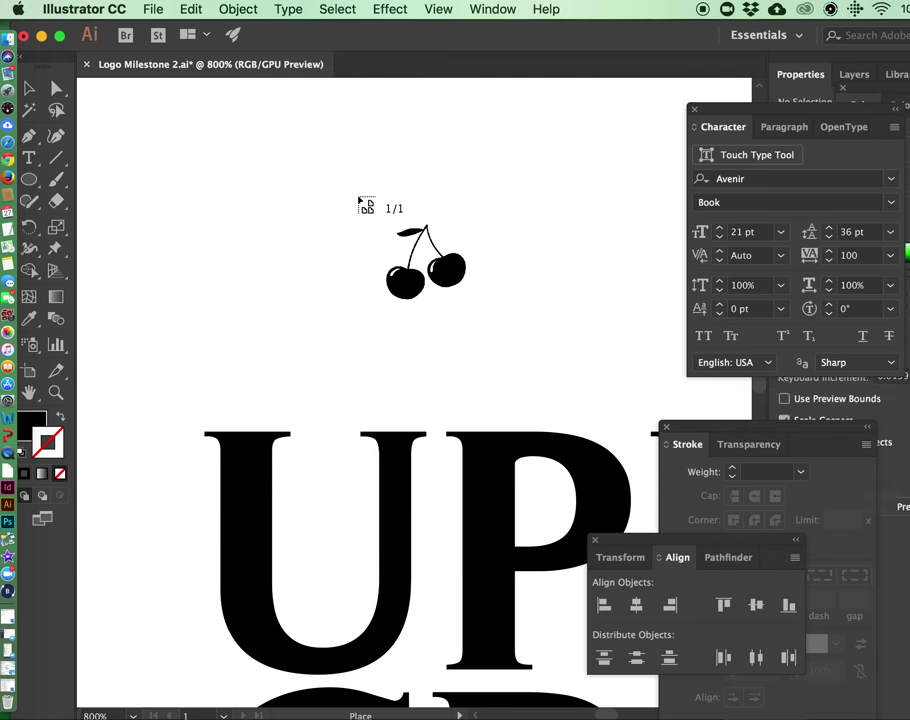
{"action": "left_click_drag", "start_coordinate": [297, 156], "coordinate": [480, 329]}
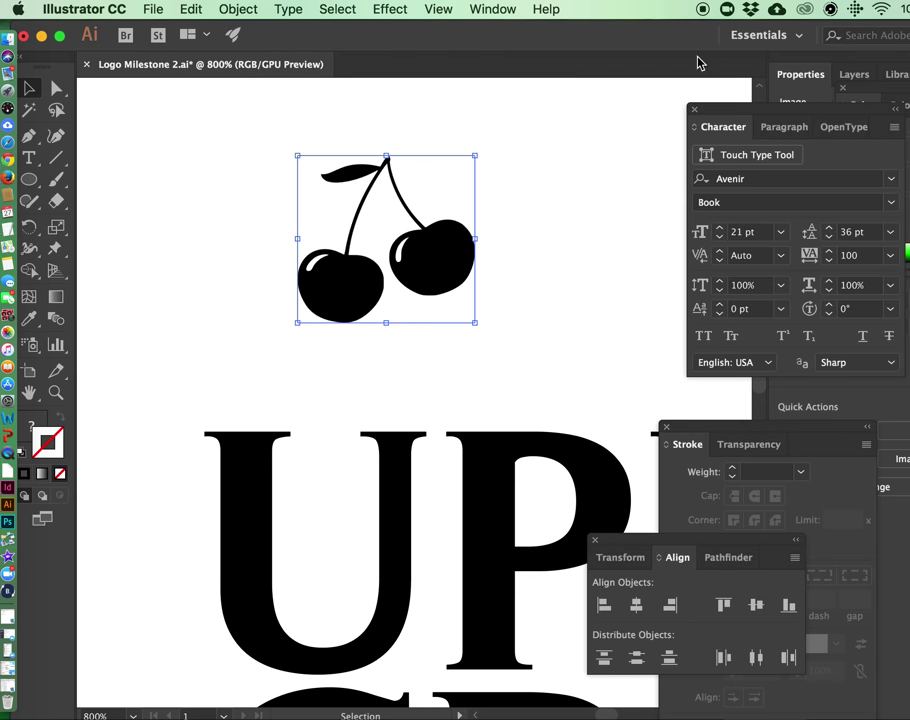
{"action": "left_click", "coordinate": [691, 109]}
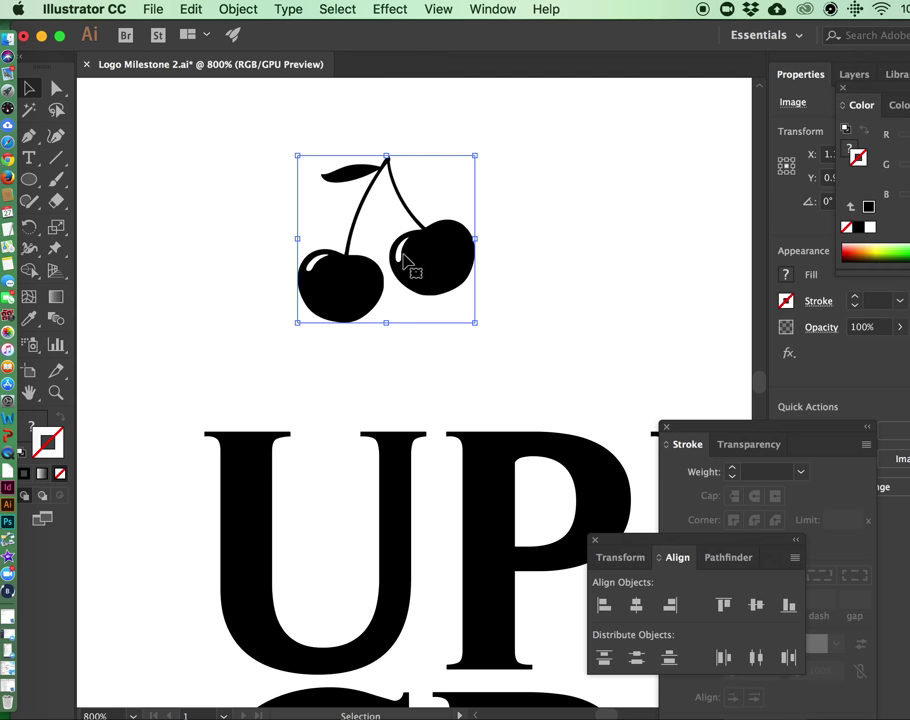
{"action": "left_click_drag", "start_coordinate": [405, 258], "coordinate": [400, 295]}
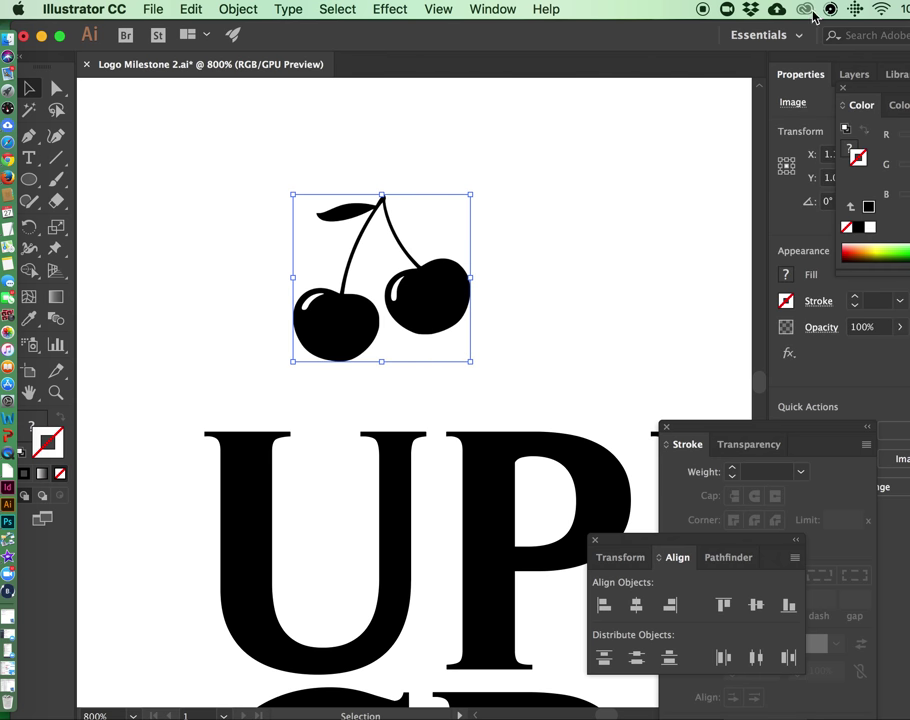
Reset the workspace to its default layout and shift the cherry image slightly right
{"action": "left_click", "coordinate": [765, 35]}
{"action": "left_click", "coordinate": [740, 227]}
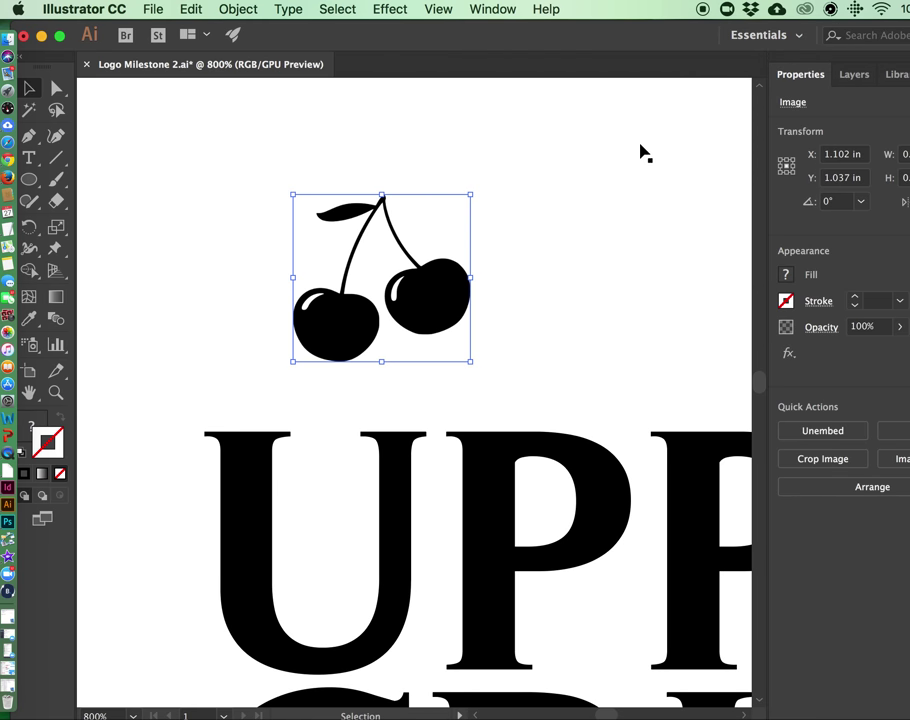
{"action": "left_click_drag", "start_coordinate": [417, 312], "coordinate": [459, 312]}
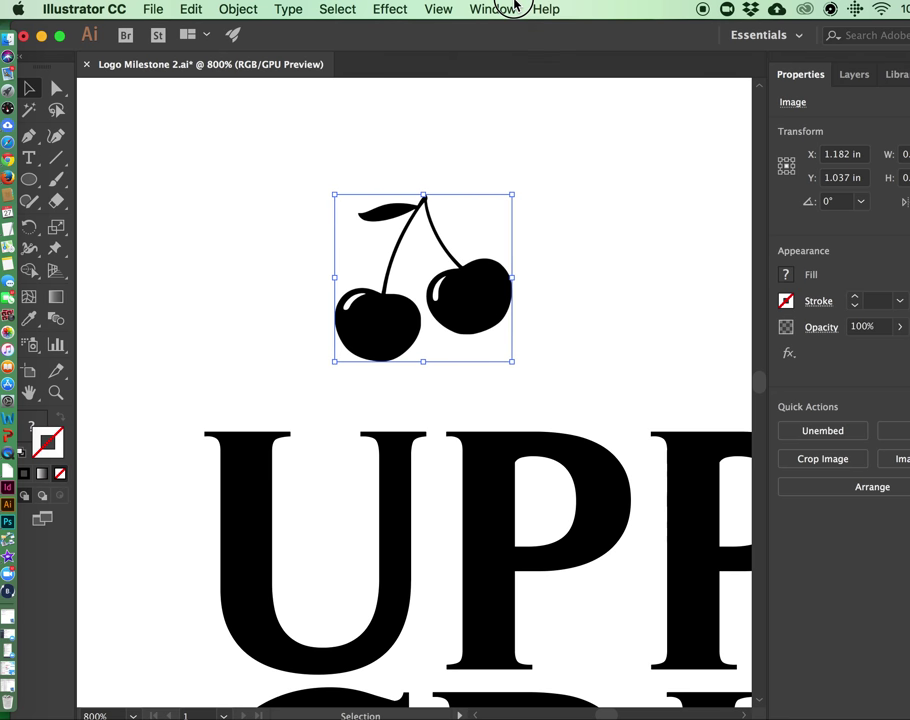
{"action": "left_click", "coordinate": [285, 9]}
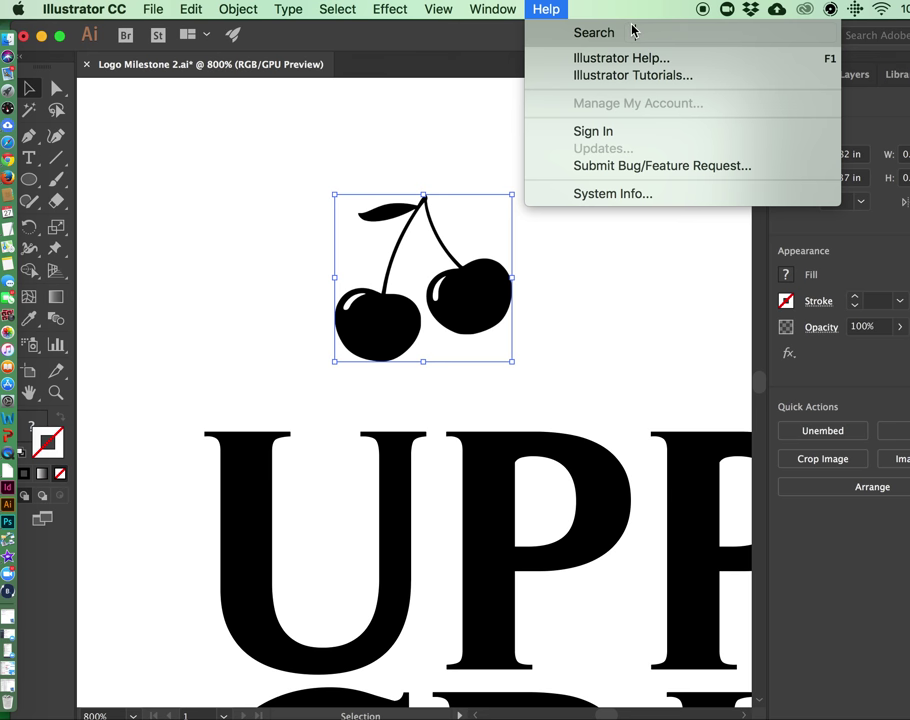
{"action": "mouse_move", "coordinate": [704, 63]}
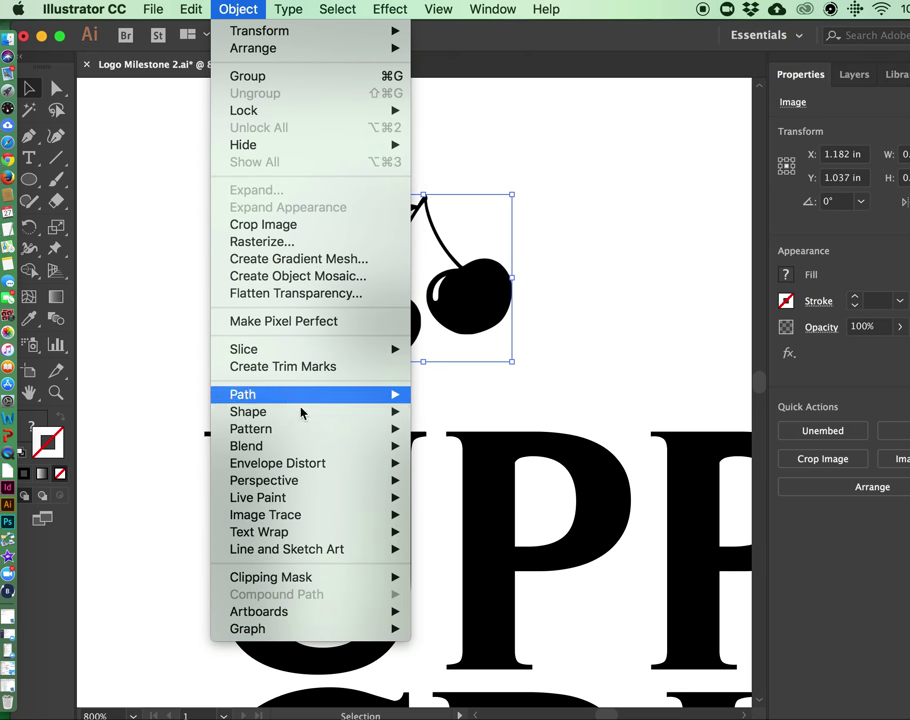
Image-trace the cherry picture and expand the trace into vector shapes
{"action": "mouse_move", "coordinate": [290, 514]}
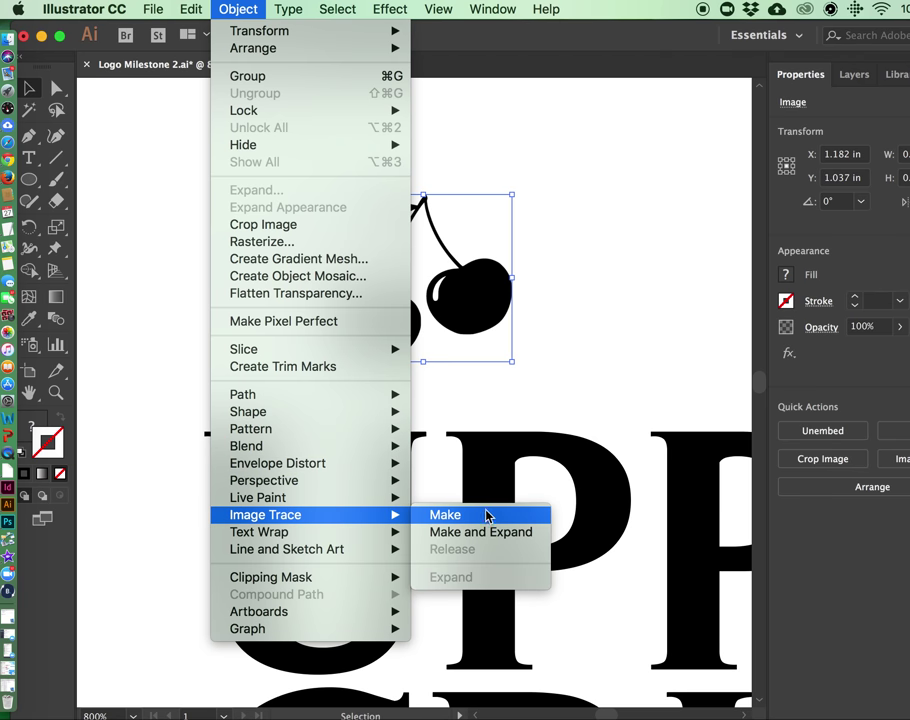
{"action": "left_click", "coordinate": [488, 517]}
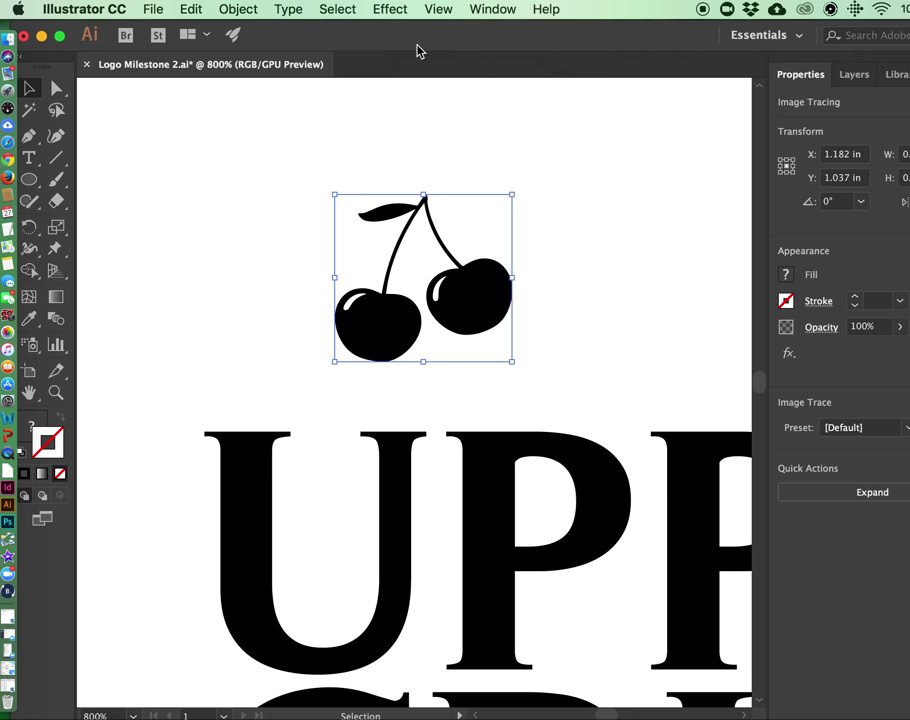
{"action": "left_click", "coordinate": [234, 9]}
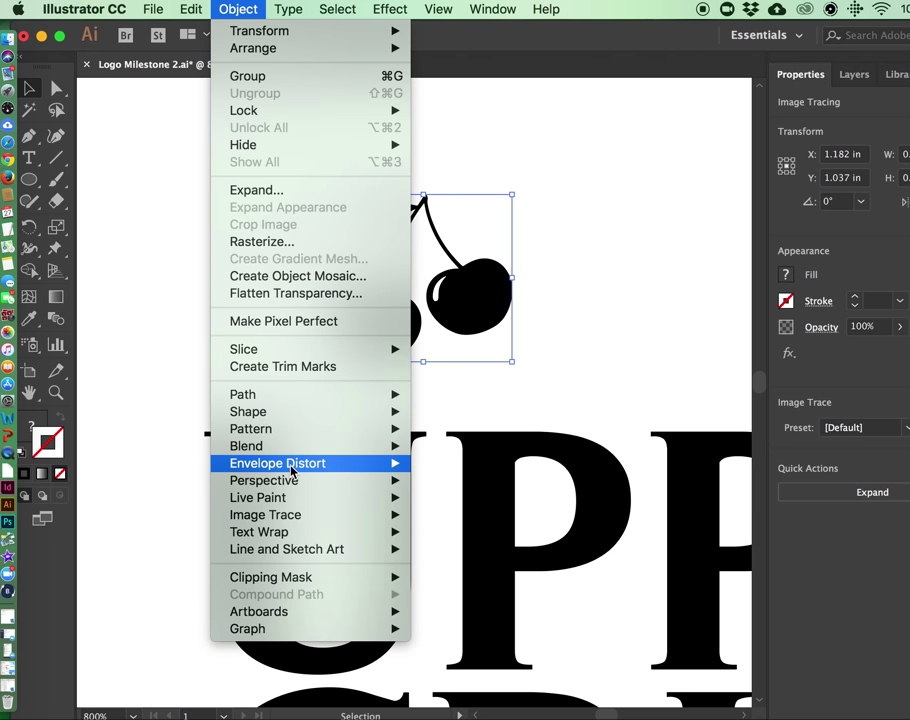
{"action": "mouse_move", "coordinate": [286, 519]}
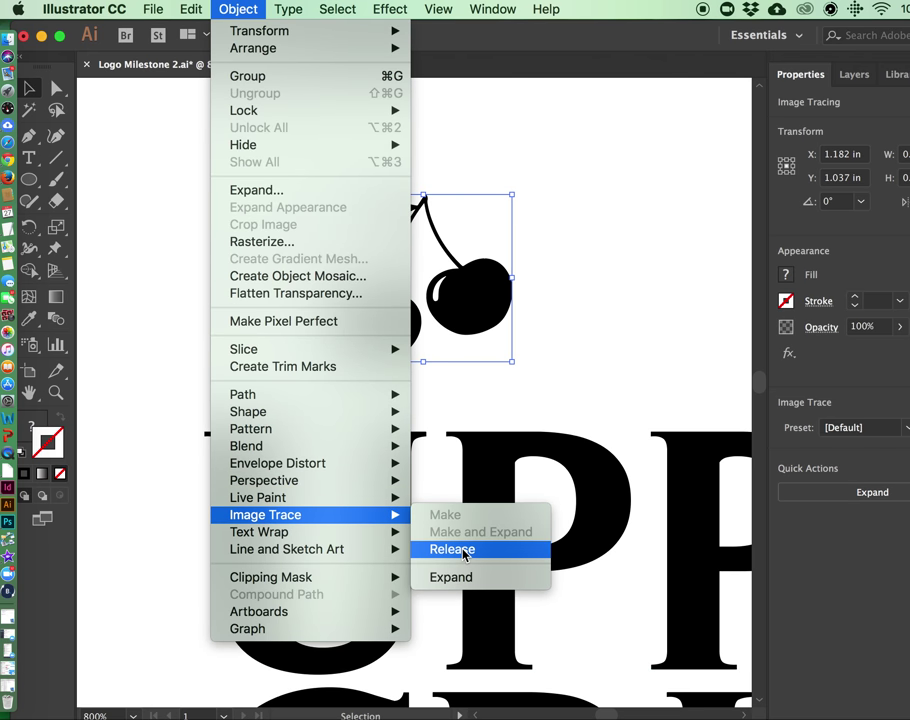
{"action": "left_click", "coordinate": [463, 585]}
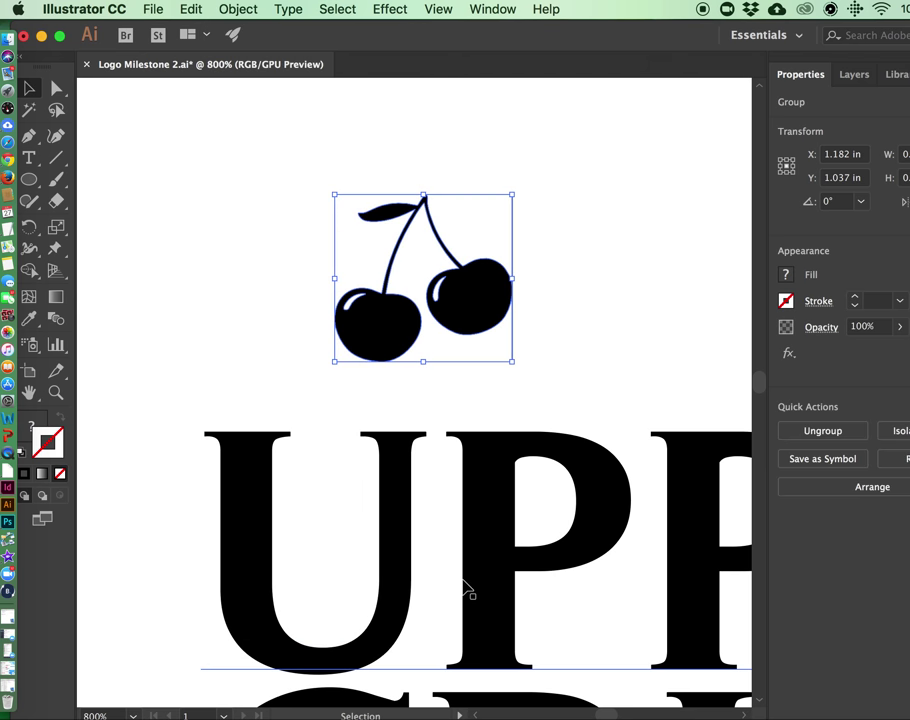
Check the expanded cherry and stem paths, undo an accidental background move, and reselect the group
{"action": "left_click", "coordinate": [558, 278]}
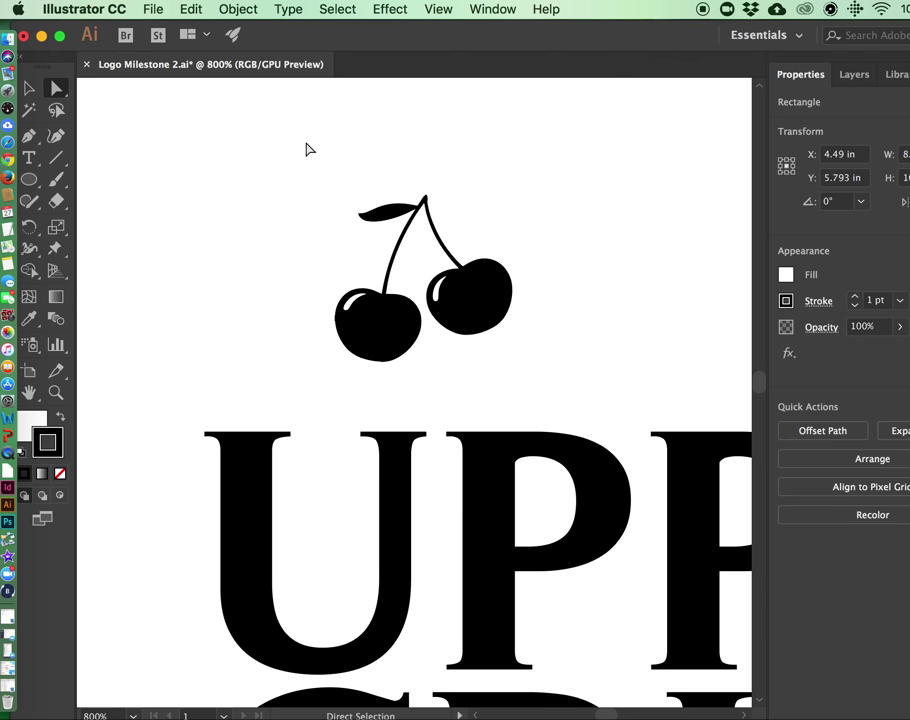
{"action": "left_click", "coordinate": [431, 203]}
{"action": "left_click", "coordinate": [476, 226]}
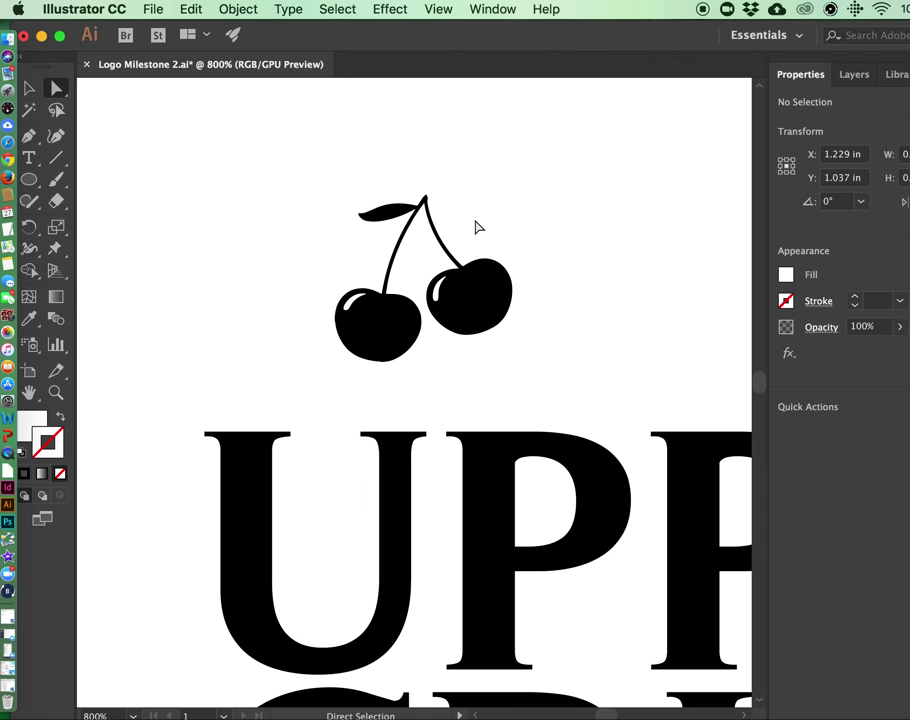
{"action": "left_click", "coordinate": [362, 249]}
{"action": "left_click", "coordinate": [230, 160]}
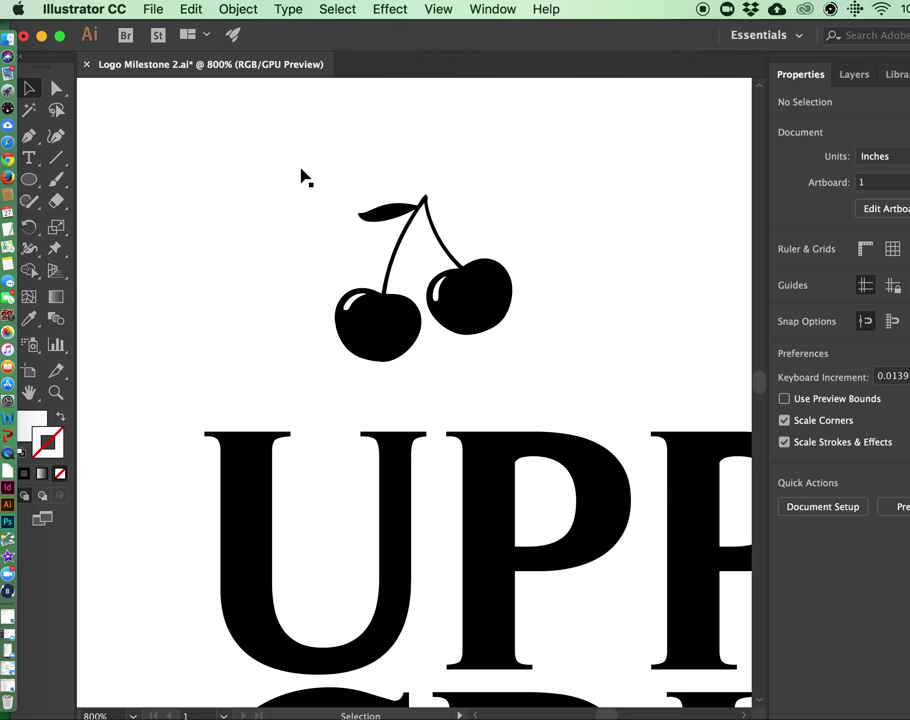
{"action": "left_click_drag", "start_coordinate": [301, 177], "coordinate": [559, 360]}
{"action": "key", "text": "super+z"}
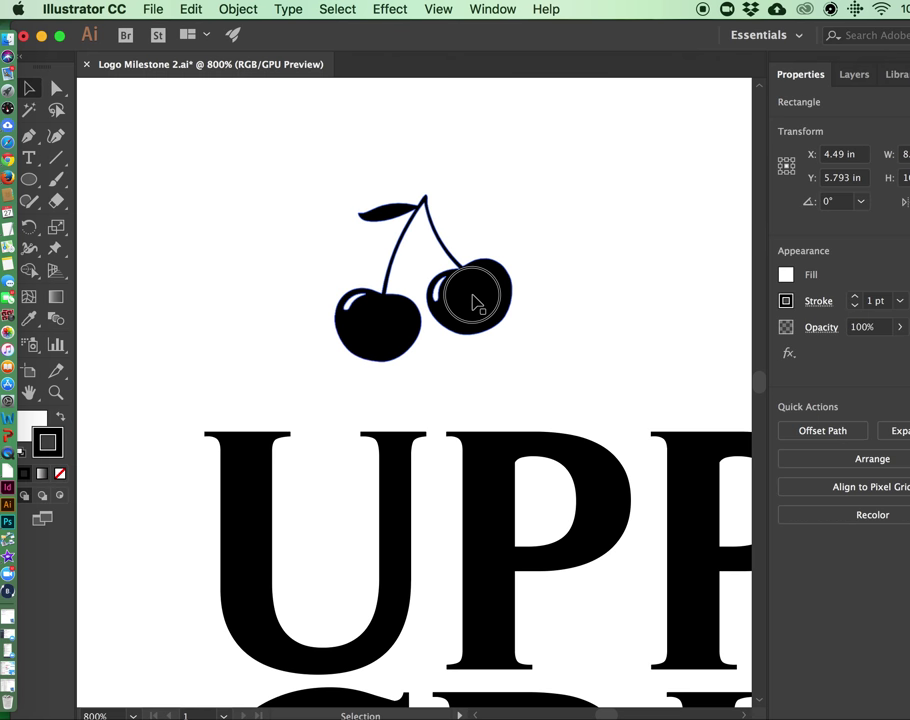
{"action": "left_click", "coordinate": [470, 300]}
{"action": "left_click", "coordinate": [315, 224]}
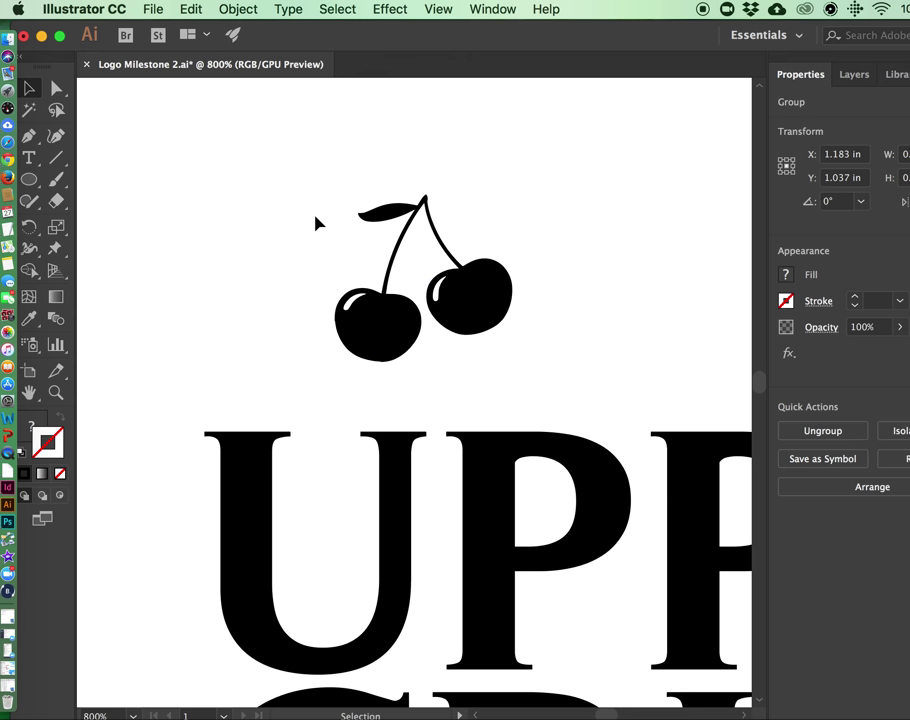
{"action": "left_click", "coordinate": [358, 320]}
Zoom out to show the whole logo and move the cherry group toward the U
{"action": "key", "text": "a"}
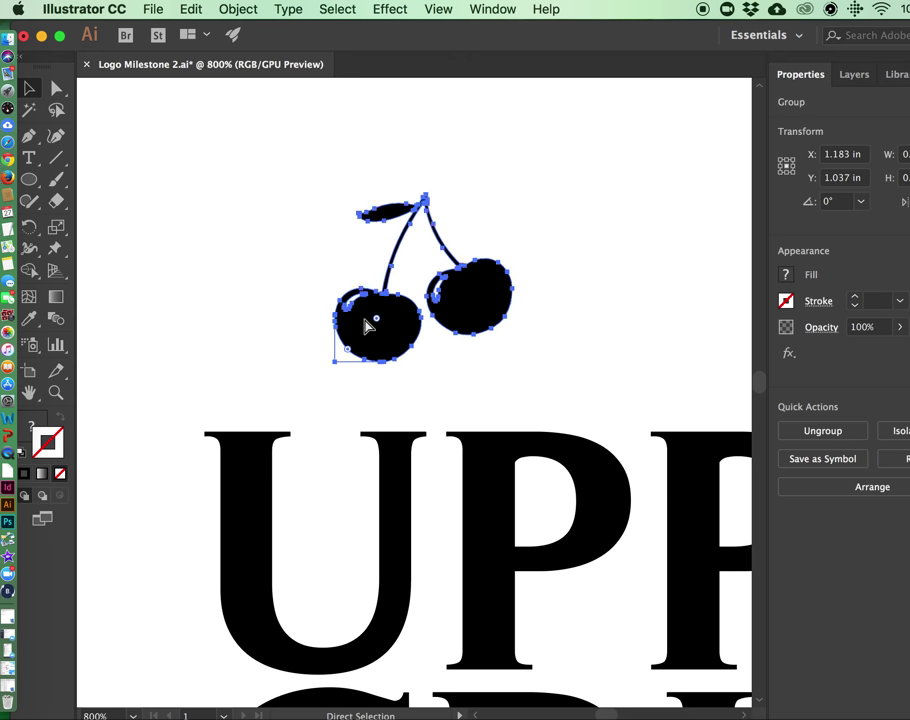
{"action": "key", "text": "super+minus"}
{"action": "left_click_drag", "start_coordinate": [508, 407], "coordinate": [416, 258]}
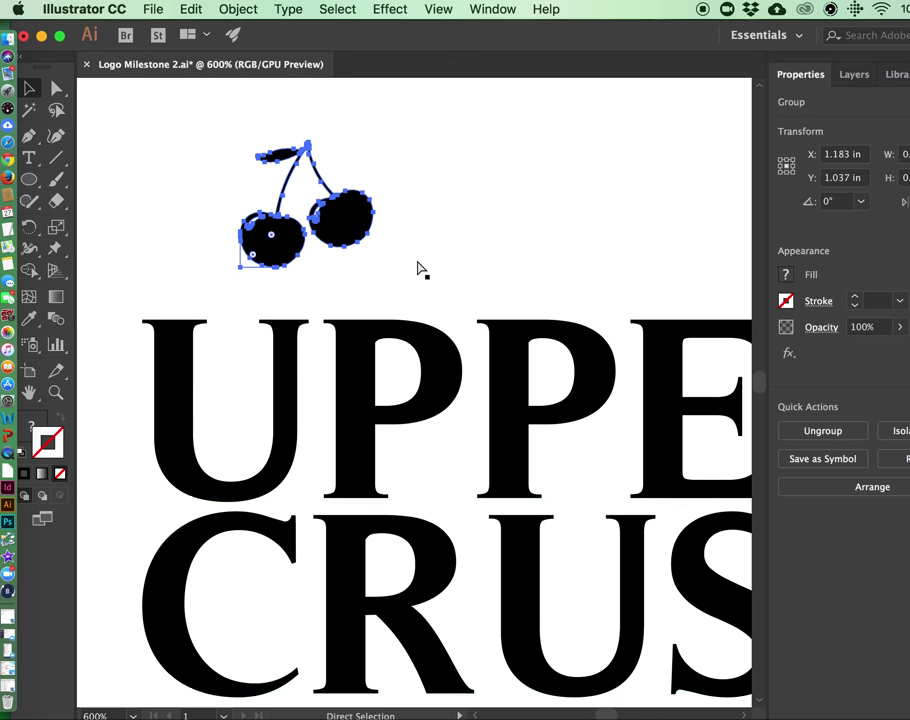
{"action": "key", "text": "super+minus"}
{"action": "left_click_drag", "start_coordinate": [575, 414], "coordinate": [452, 253]}
{"action": "key", "text": "v"}
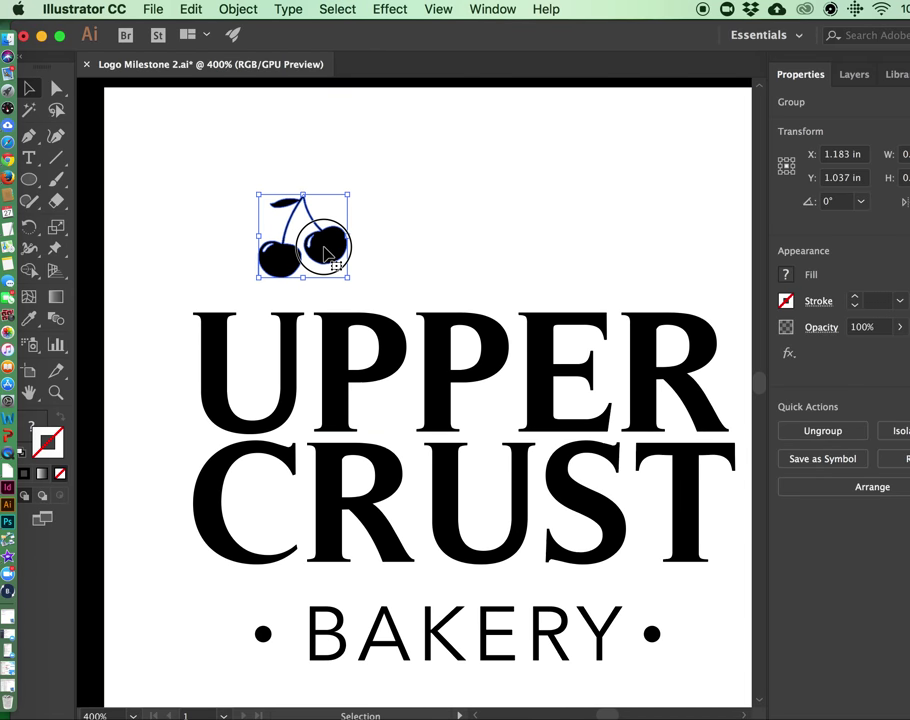
{"action": "left_click_drag", "start_coordinate": [325, 242], "coordinate": [522, 231]}
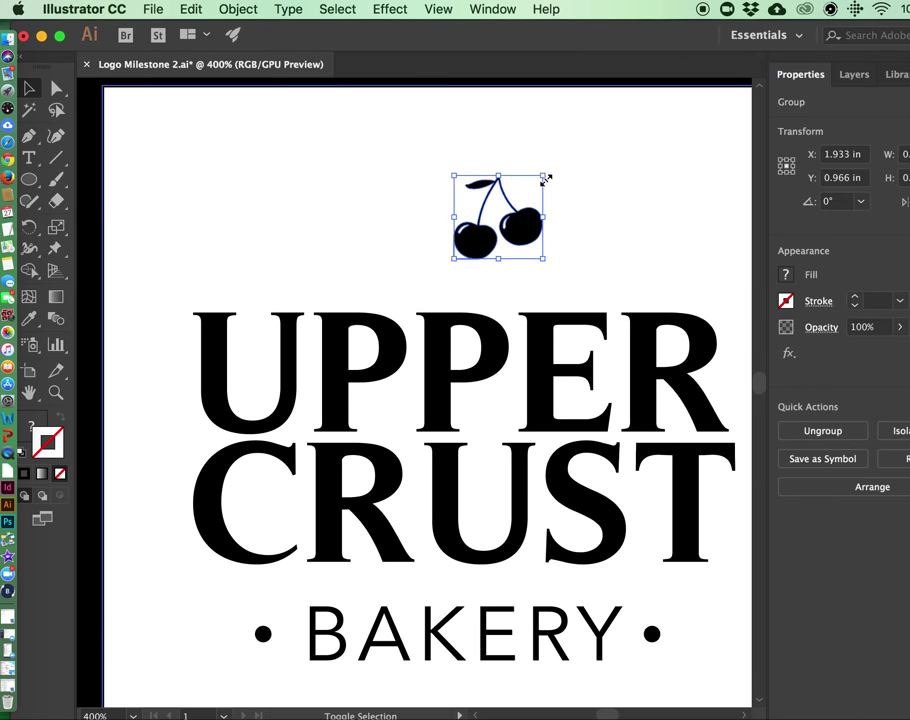
Resize the cherry icon and reposition it above UPPER
{"action": "left_click_drag", "start_coordinate": [545, 180], "coordinate": [605, 91]}
{"action": "scroll", "coordinate": [611, 412], "scroll_direction": "down", "scroll_amount": 3}
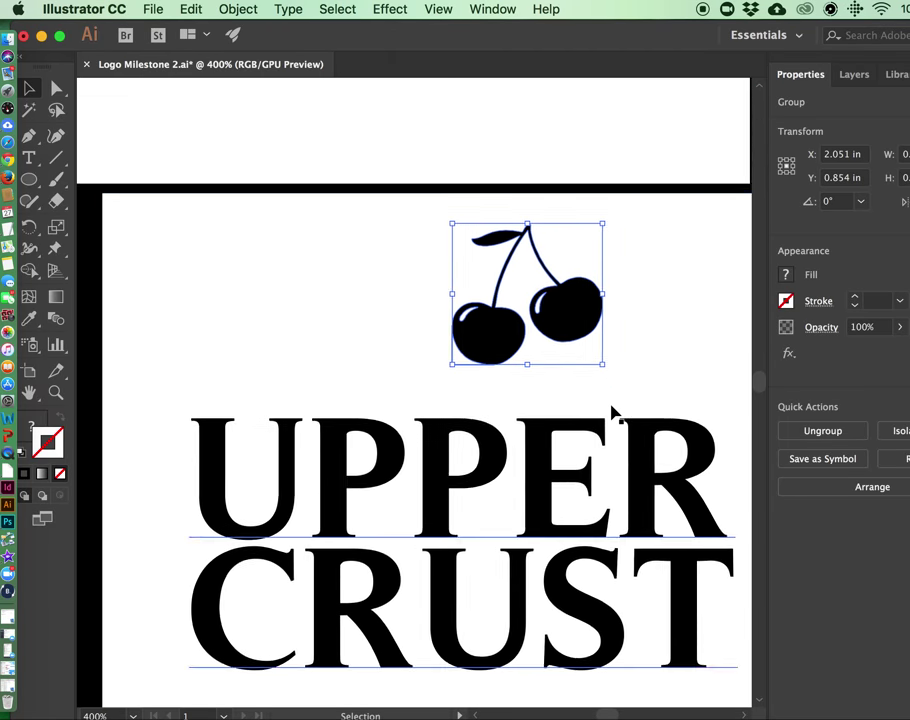
{"action": "left_click_drag", "start_coordinate": [569, 203], "coordinate": [349, 247]}
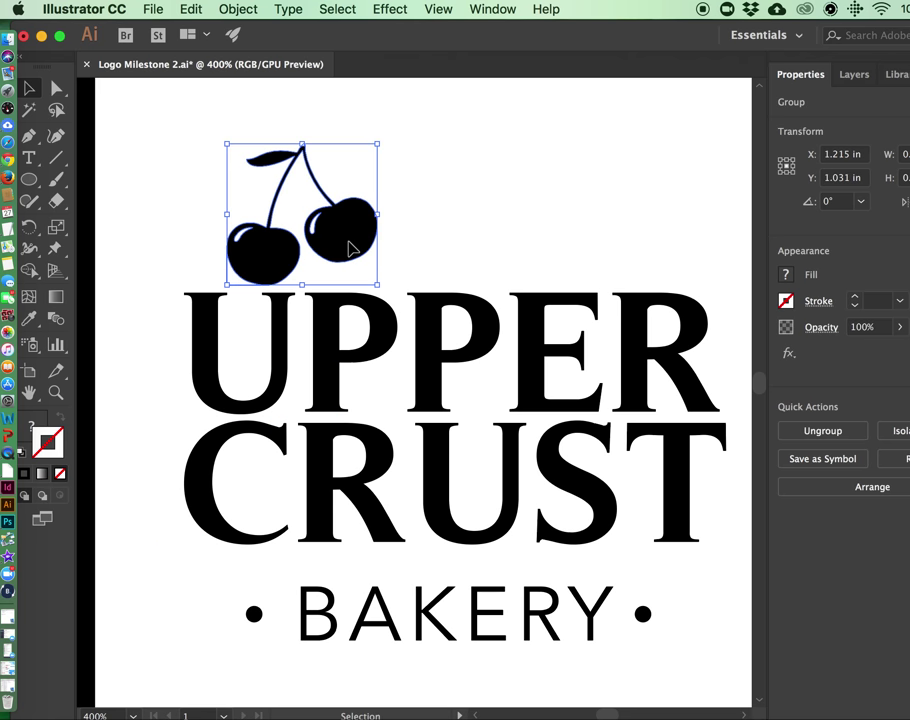
{"action": "left_click_drag", "start_coordinate": [349, 247], "coordinate": [331, 248]}
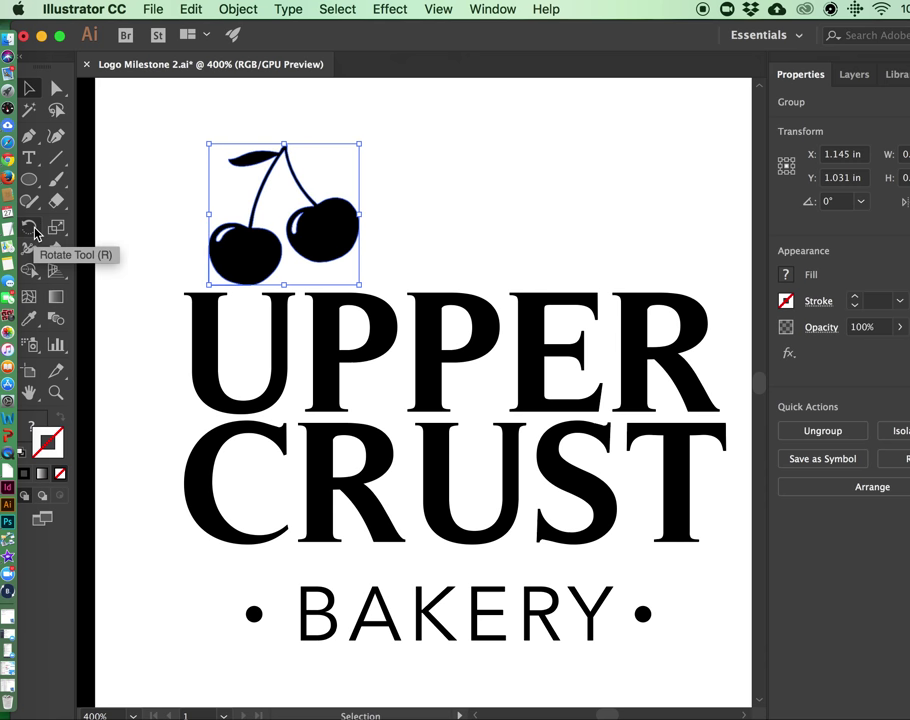
{"action": "left_click_drag", "start_coordinate": [327, 243], "coordinate": [684, 654]}
{"action": "scroll", "coordinate": [646, 422], "scroll_direction": "down", "scroll_amount": 2}
{"action": "scroll", "coordinate": [646, 422], "scroll_direction": "right", "scroll_amount": 2}
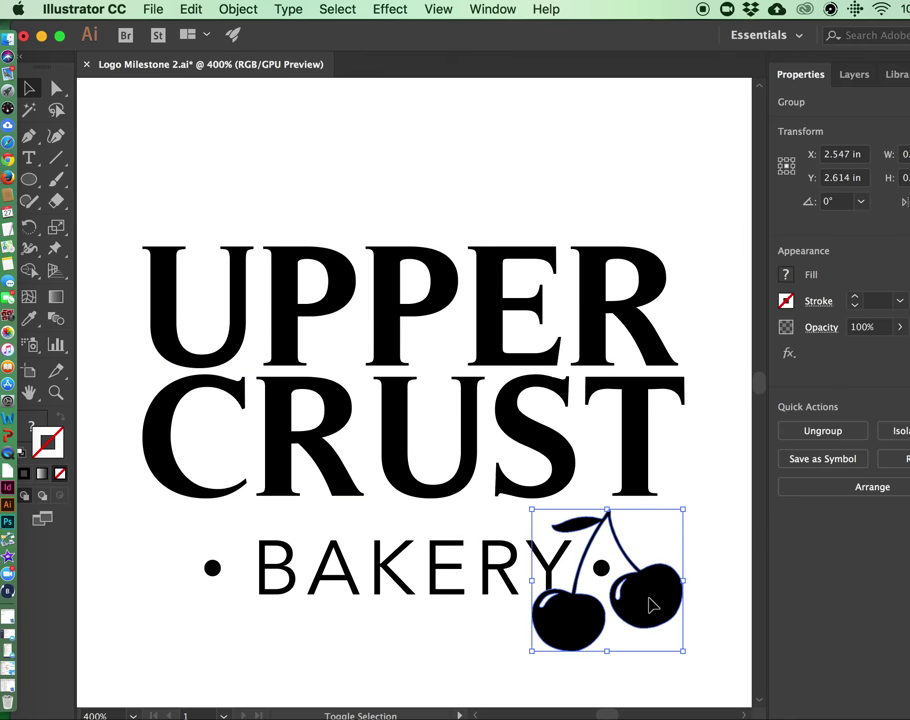
{"action": "left_click_drag", "start_coordinate": [683, 509], "coordinate": [621, 567]}
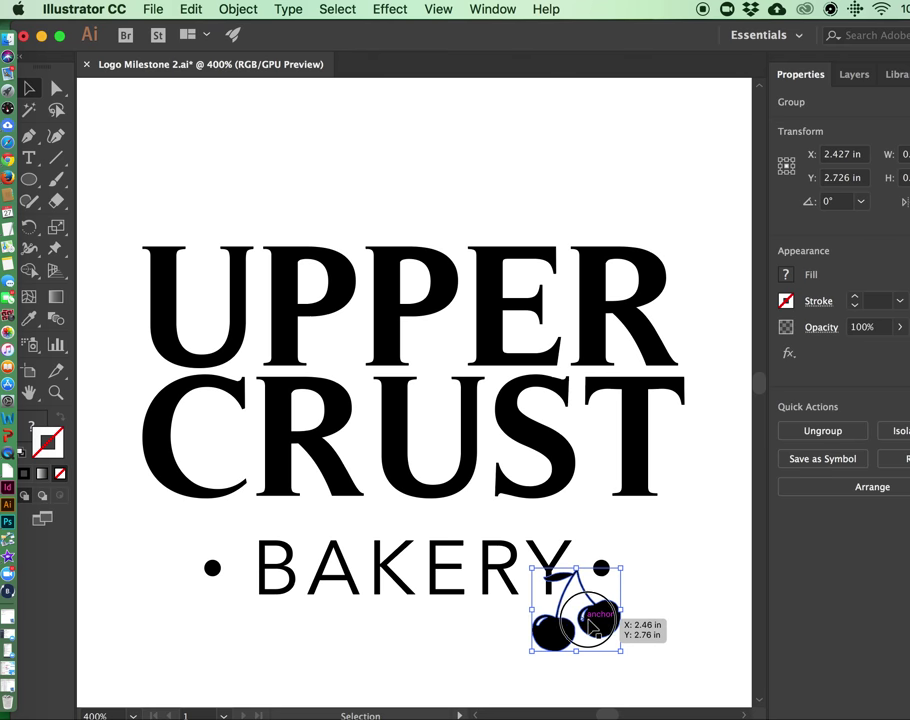
{"action": "left_click_drag", "start_coordinate": [590, 627], "coordinate": [230, 212]}
Rotate the cherries about 196.8° so they hang upside-down, then nudge them onto the U
{"action": "left_click", "coordinate": [31, 234]}
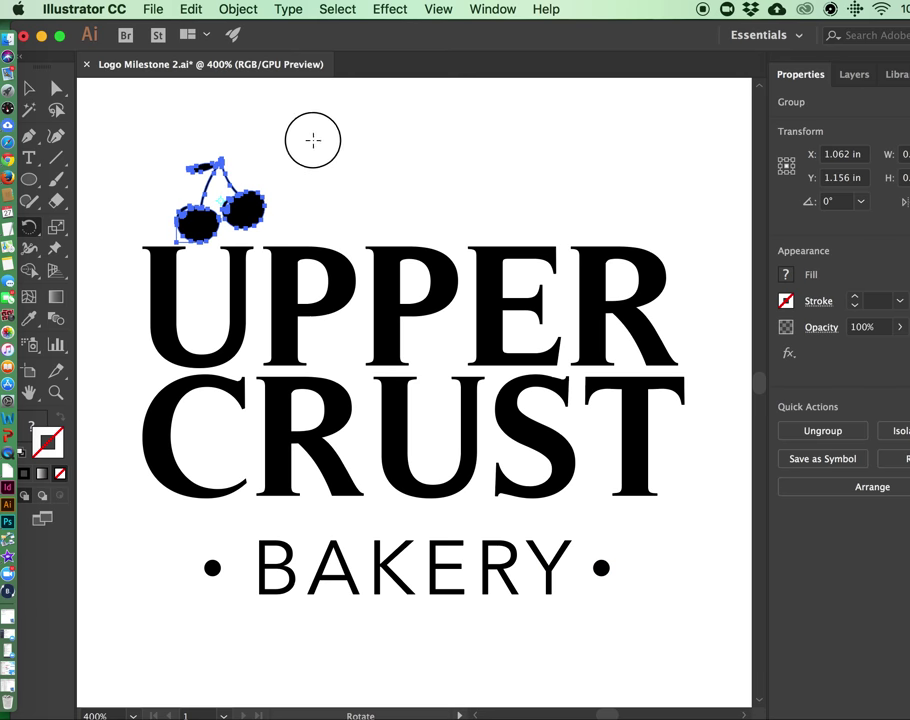
{"action": "left_click_drag", "start_coordinate": [315, 138], "coordinate": [175, 262]}
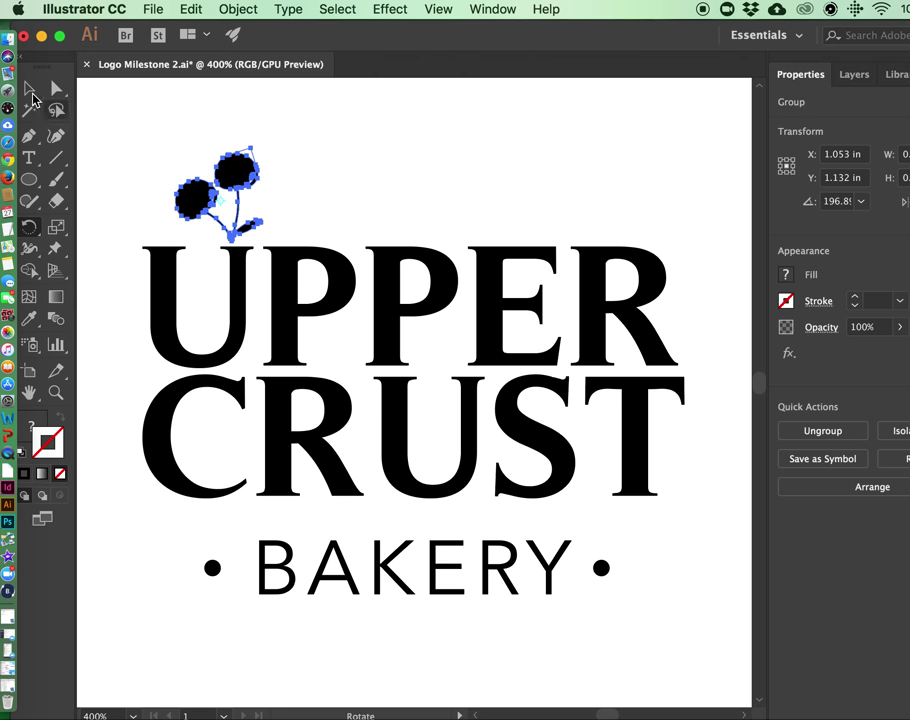
{"action": "key", "text": "v"}
{"action": "left_click_drag", "start_coordinate": [213, 180], "coordinate": [208, 188]}
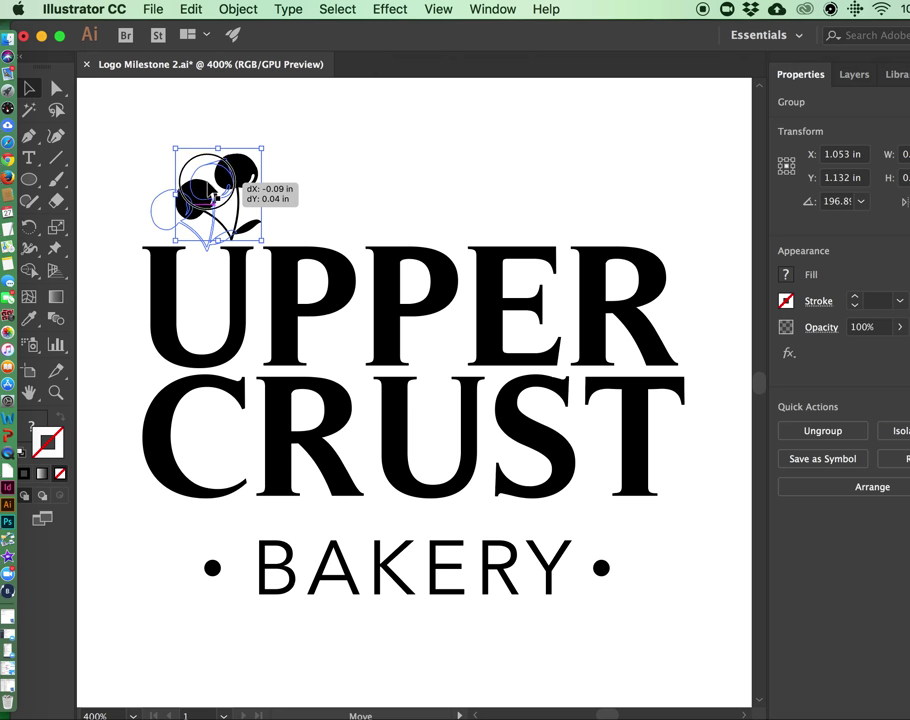
Select the cherry group and delete it from the logo
{"action": "left_click", "coordinate": [374, 152]}
{"action": "scroll", "coordinate": [374, 152], "scroll_direction": "left", "scroll_amount": 3}
{"action": "left_click", "coordinate": [370, 166]}
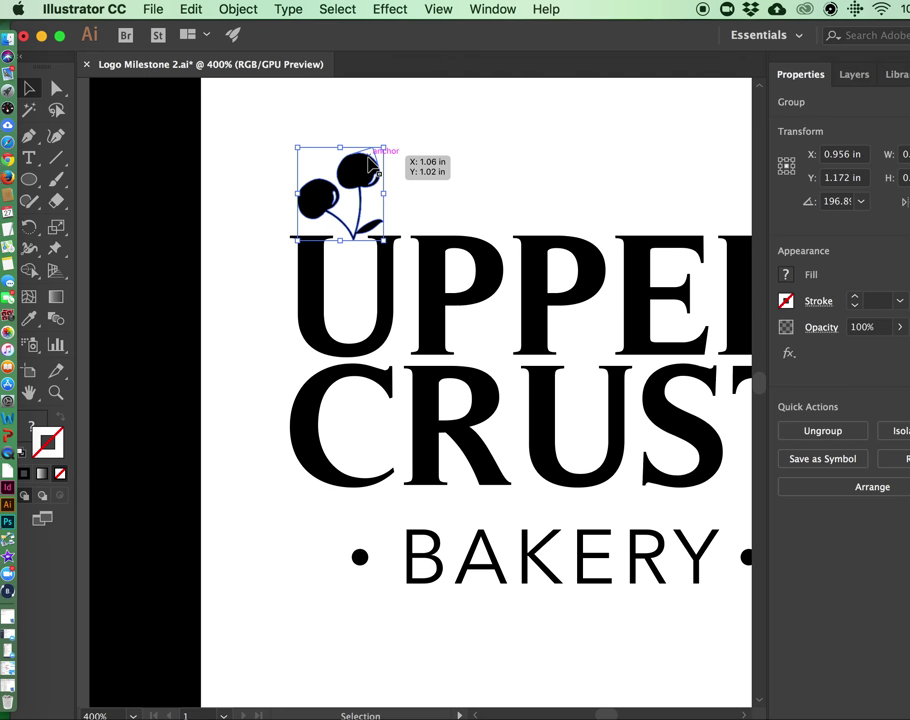
{"action": "key", "text": "Delete"}
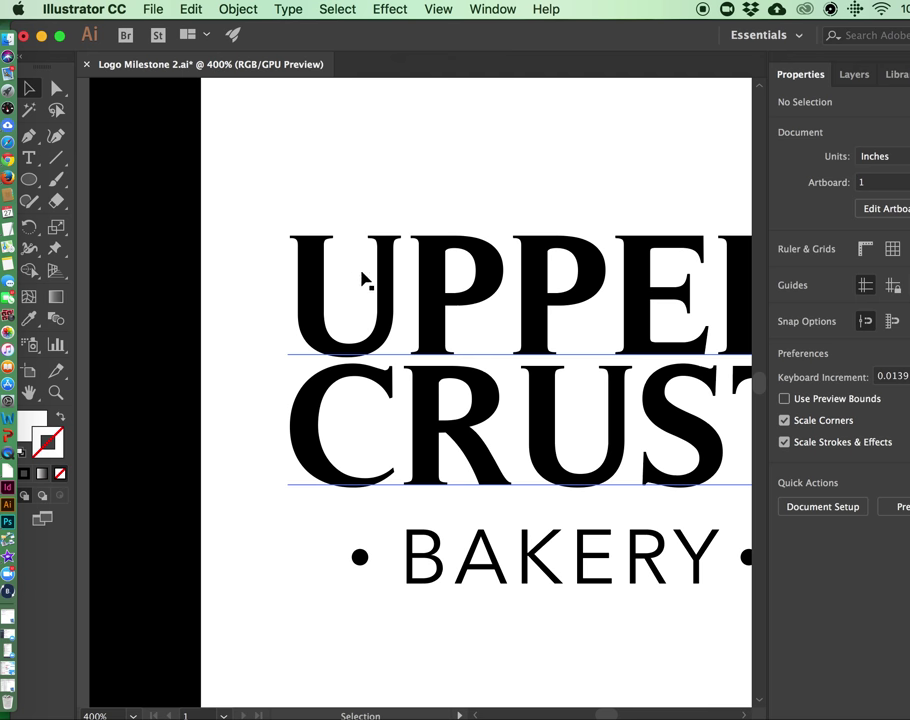
Draw a trial curved path above the U, undo it, and return to Firefox's cherry search
{"action": "left_click", "coordinate": [55, 395]}
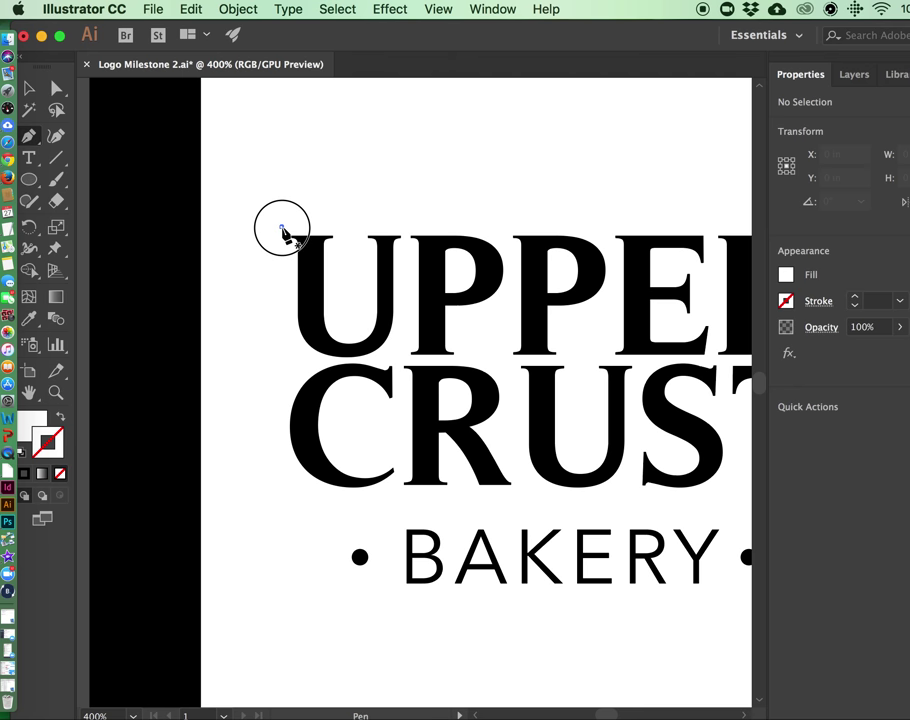
{"action": "left_click_drag", "start_coordinate": [282, 228], "coordinate": [343, 190]}
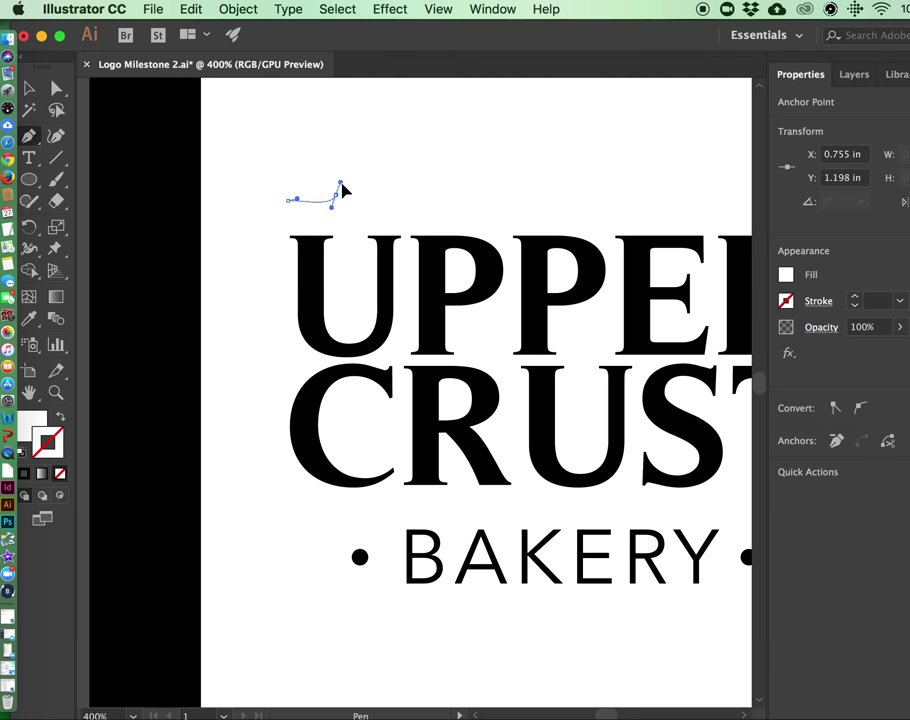
{"action": "key", "text": "ctrl+z"}
{"action": "key", "text": "ctrl+z"}
{"action": "left_click", "coordinate": [29, 88]}
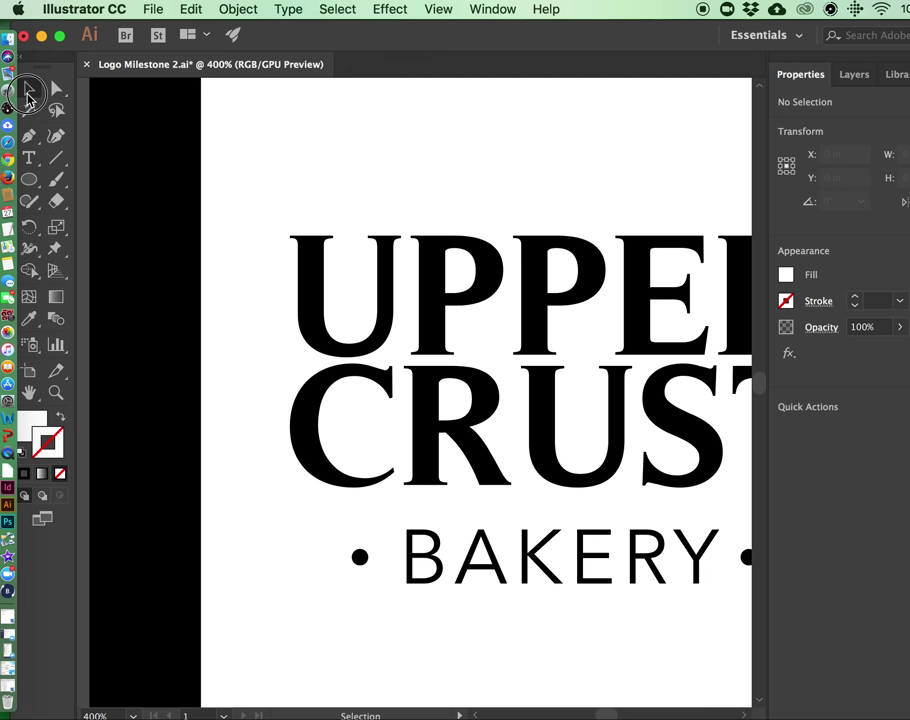
{"action": "left_click", "coordinate": [8, 178]}
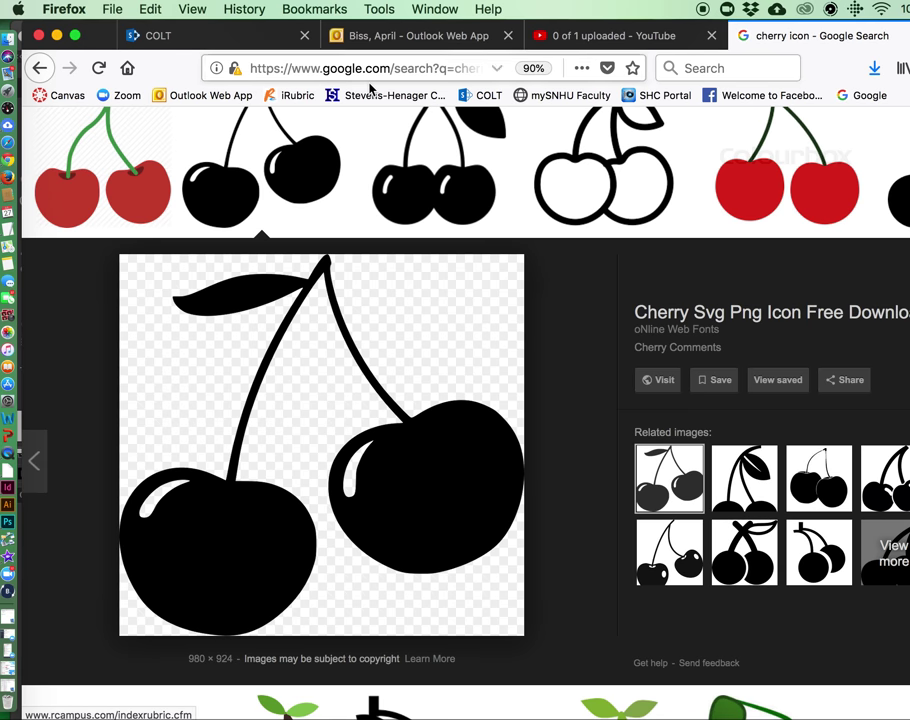
Replace the image search with 'cupcake icon' and run it
{"action": "scroll", "coordinate": [389, 153], "scroll_direction": "up", "scroll_amount": 5}
{"action": "triple_click", "coordinate": [327, 154]}
{"action": "type", "text": "cu"}
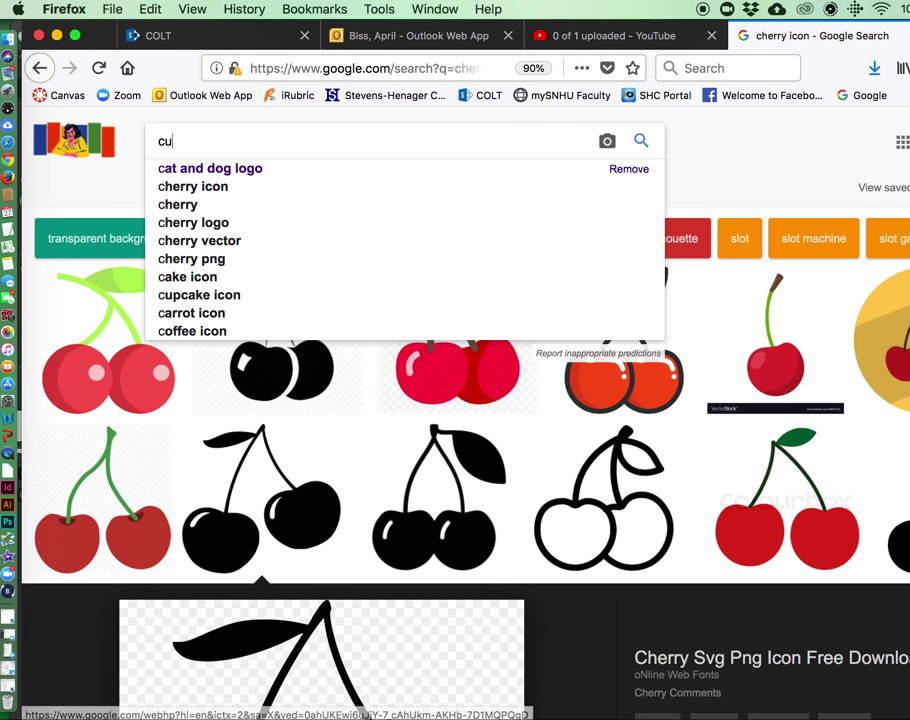
{"action": "type", "text": "pcake icon"}
{"action": "key", "text": "Return"}
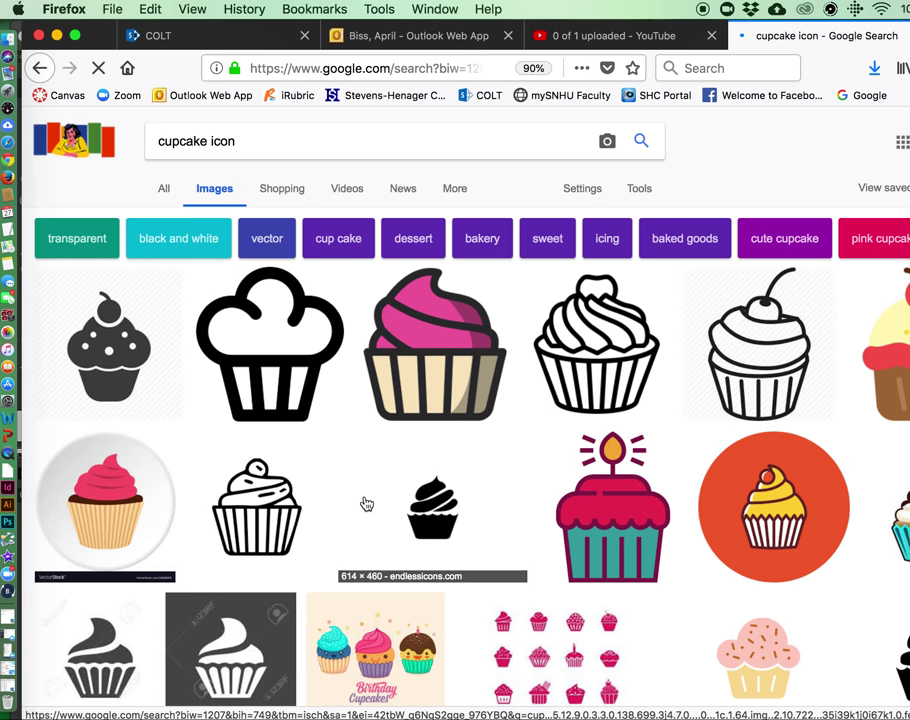
Preview the black swirl-iced cupcake icon, save a copy, and return to Illustrator
{"action": "scroll", "coordinate": [493, 534], "scroll_direction": "down", "scroll_amount": 2}
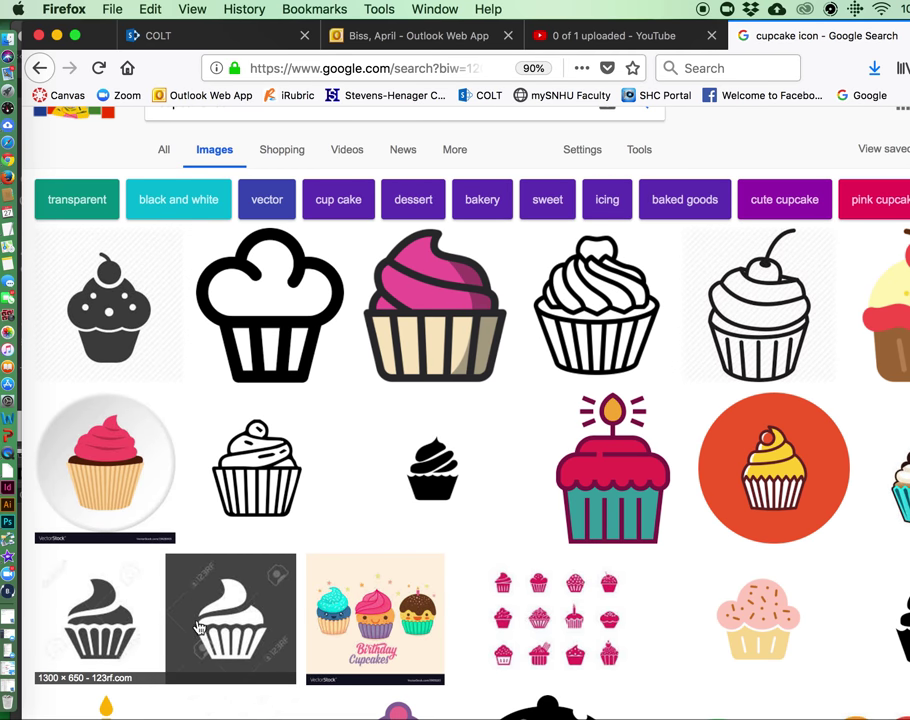
{"action": "scroll", "coordinate": [240, 623], "scroll_direction": "down", "scroll_amount": 3}
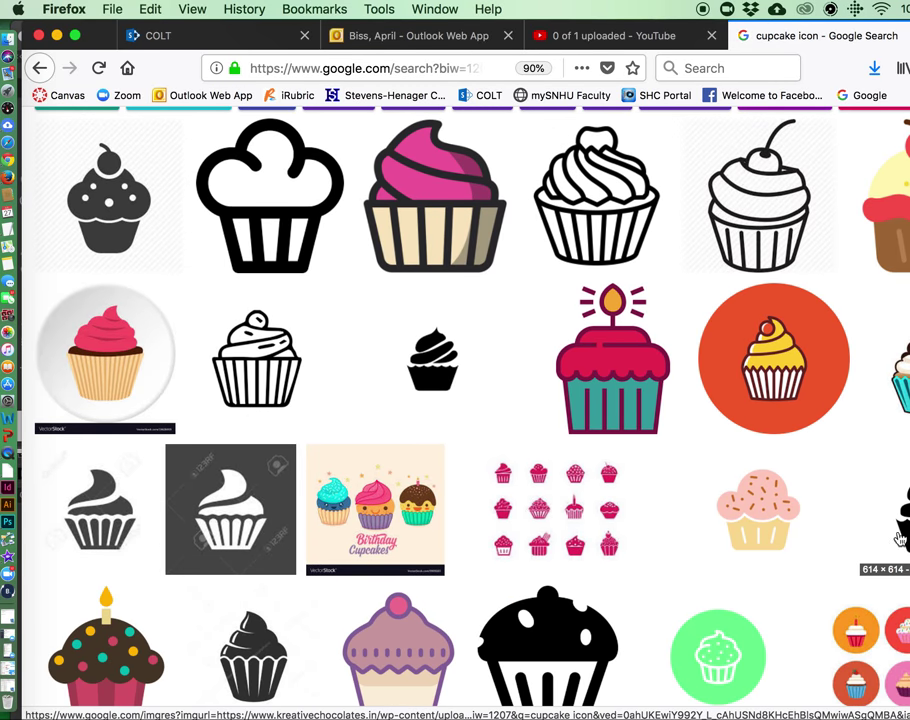
{"action": "left_click", "coordinate": [898, 540]}
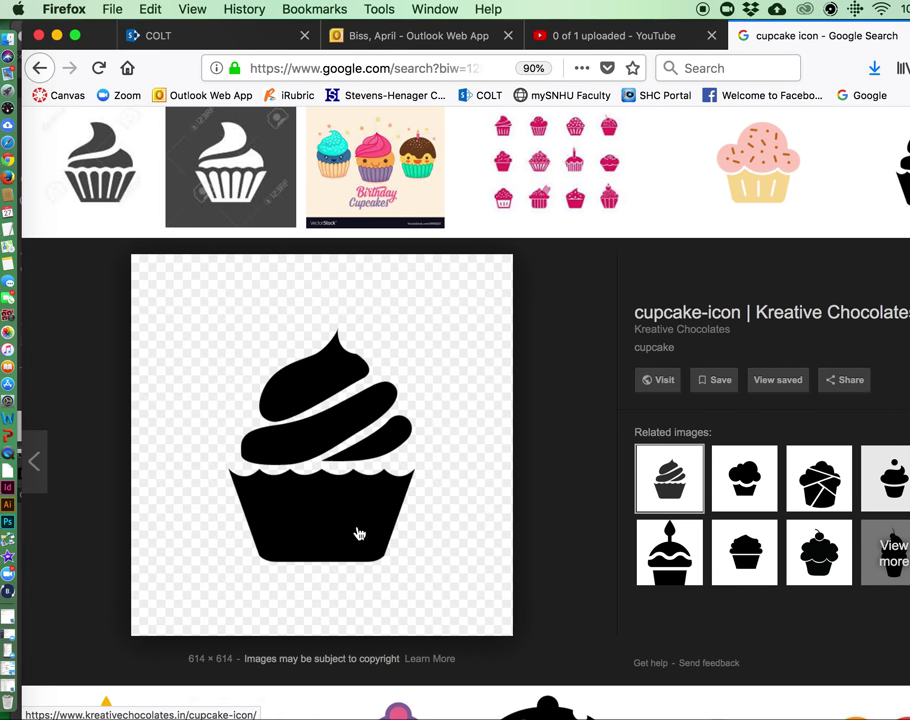
{"action": "left_click_drag", "start_coordinate": [358, 533], "coordinate": [90, 140]}
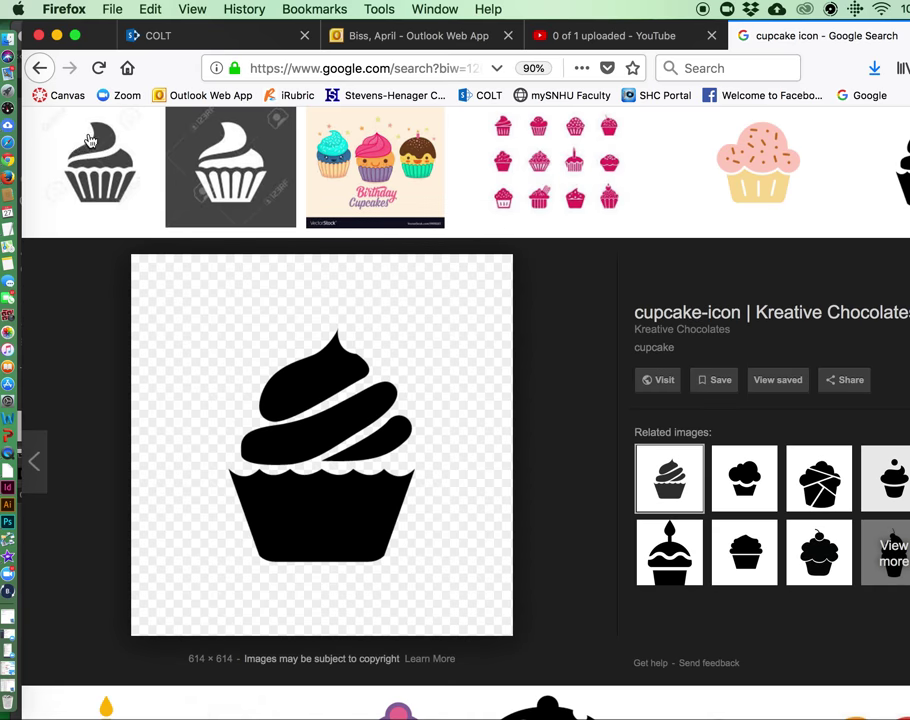
{"action": "left_click", "coordinate": [8, 505]}
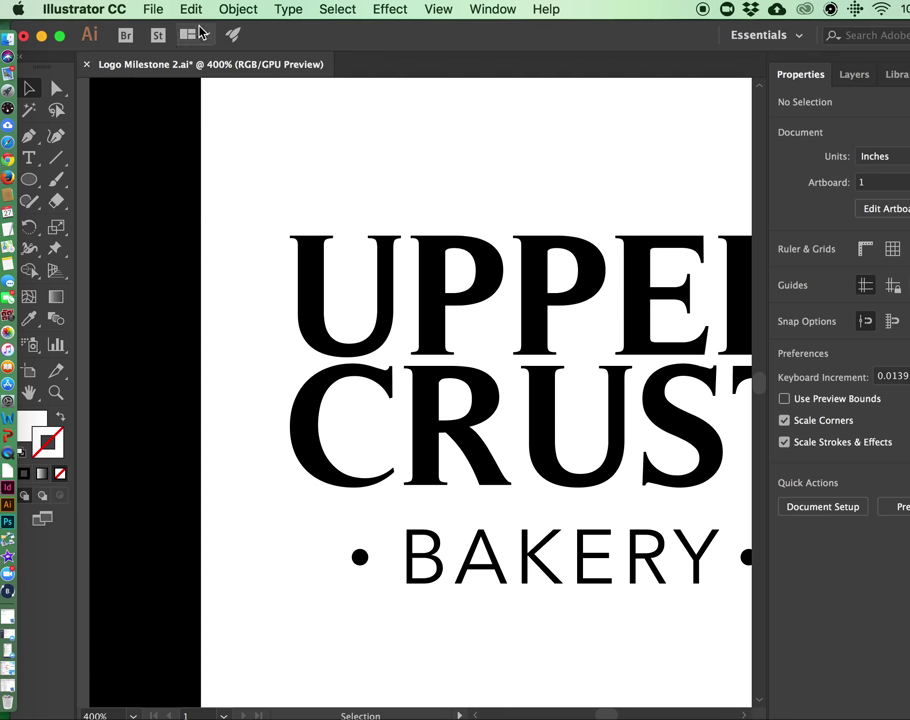
Place cupcake-icon.png into the document, framed below the BAKERY line
{"action": "left_click", "coordinate": [153, 9]}
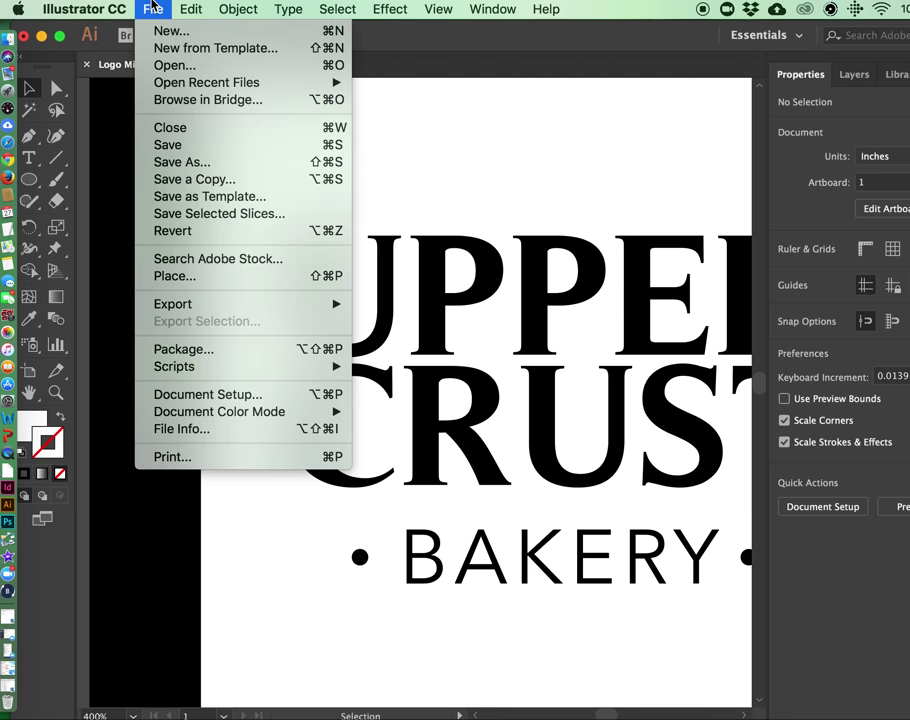
{"action": "left_click", "coordinate": [179, 280]}
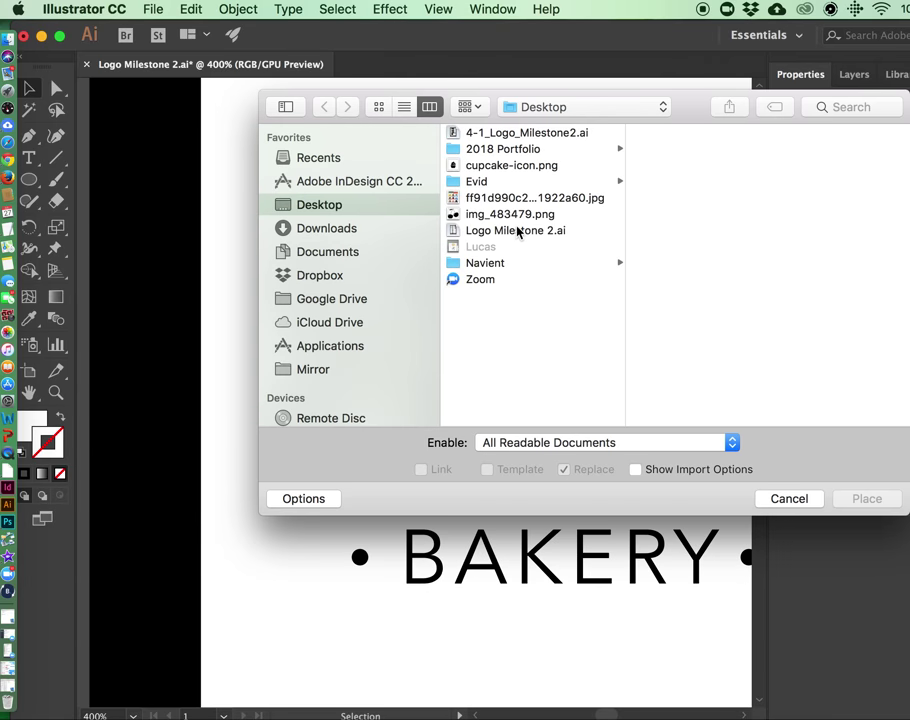
{"action": "left_click", "coordinate": [495, 165]}
{"action": "left_click", "coordinate": [865, 498]}
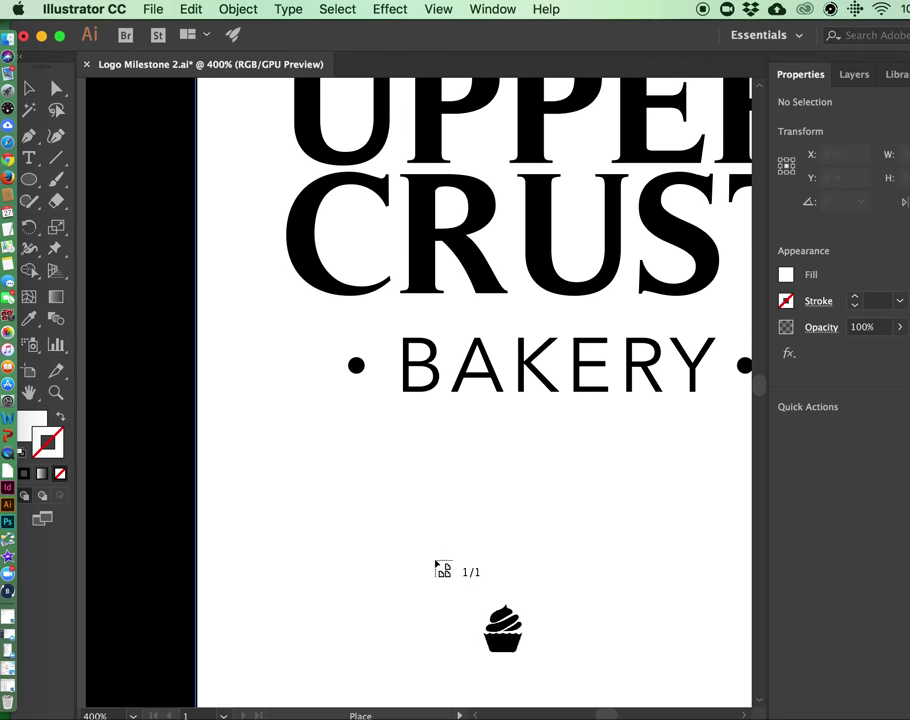
{"action": "left_click_drag", "start_coordinate": [356, 489], "coordinate": [543, 675]}
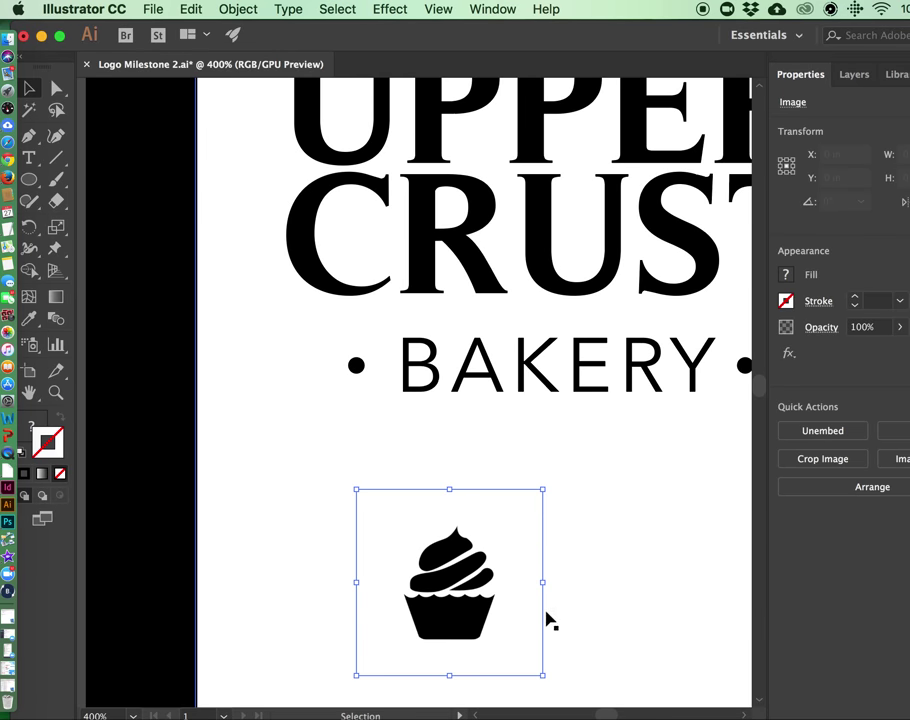
{"action": "left_click", "coordinate": [263, 8]}
Image Trace the cupcake into vectors, trying and undoing a clipping mask
{"action": "mouse_move", "coordinate": [390, 514]}
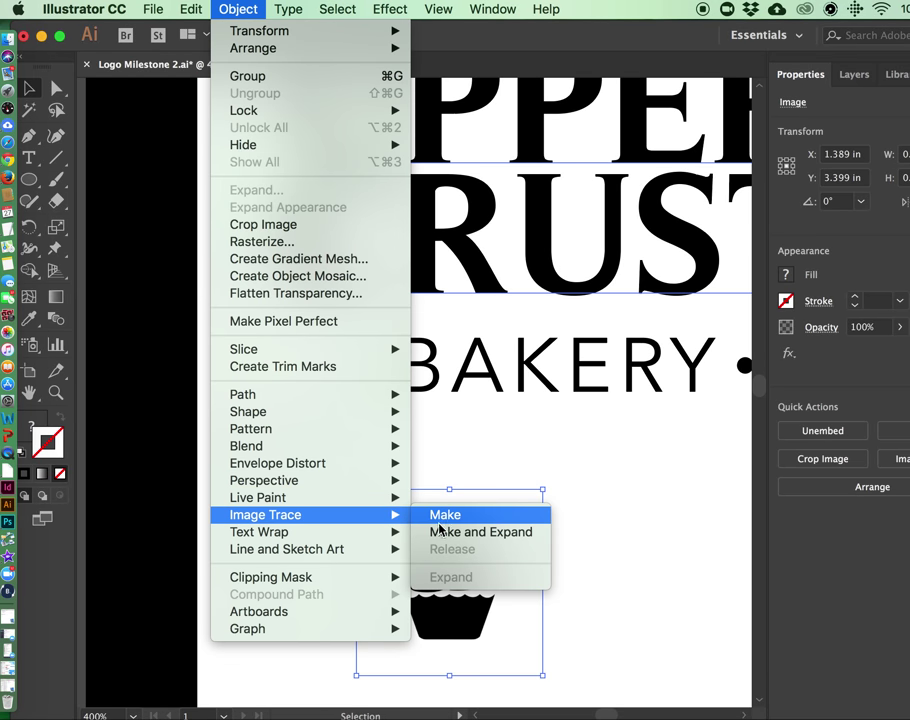
{"action": "left_click", "coordinate": [447, 515]}
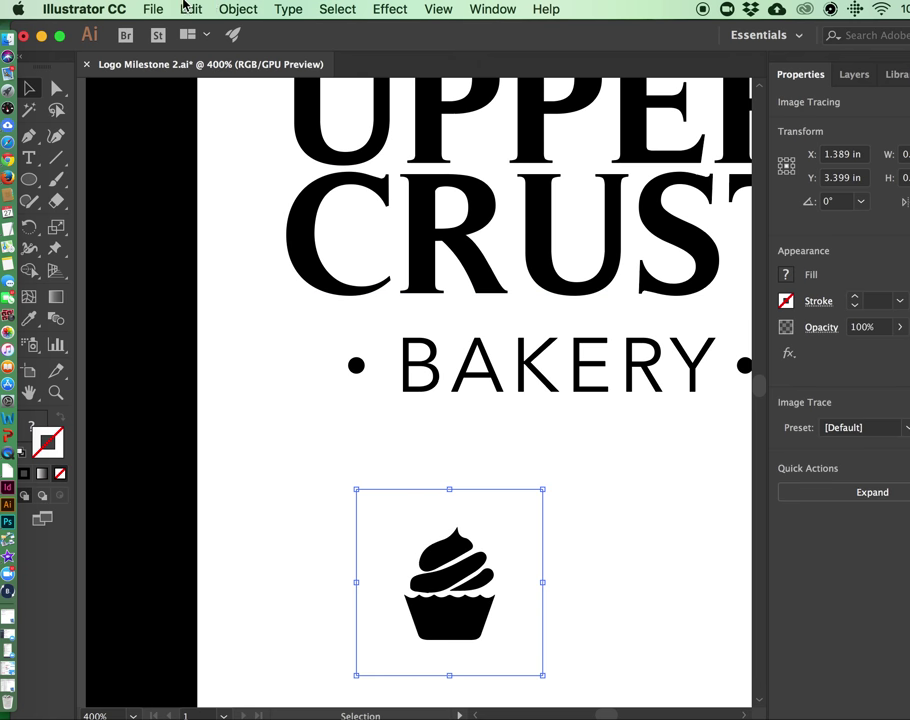
{"action": "left_click", "coordinate": [238, 9]}
{"action": "mouse_move", "coordinate": [303, 577]}
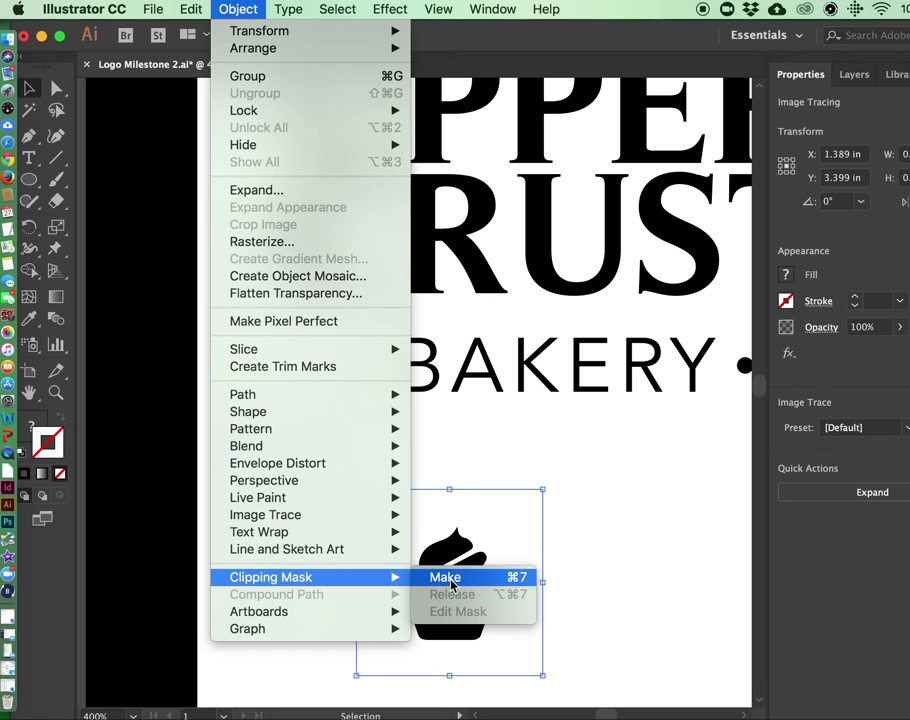
{"action": "left_click", "coordinate": [445, 578]}
{"action": "key", "text": "super+z"}
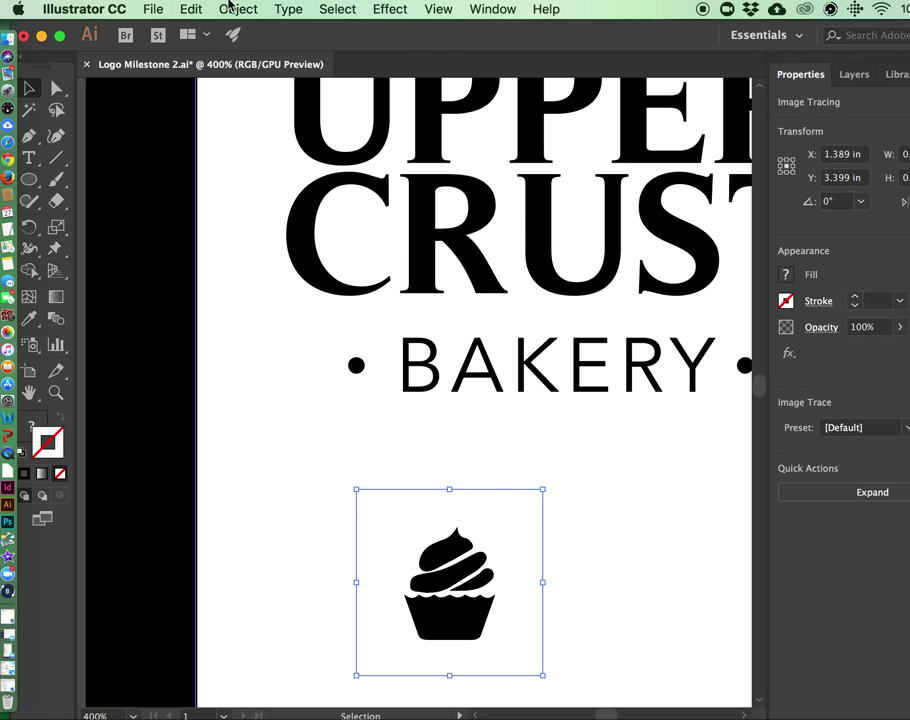
Expand the cupcake trace into editable paths
{"action": "left_click", "coordinate": [232, 8]}
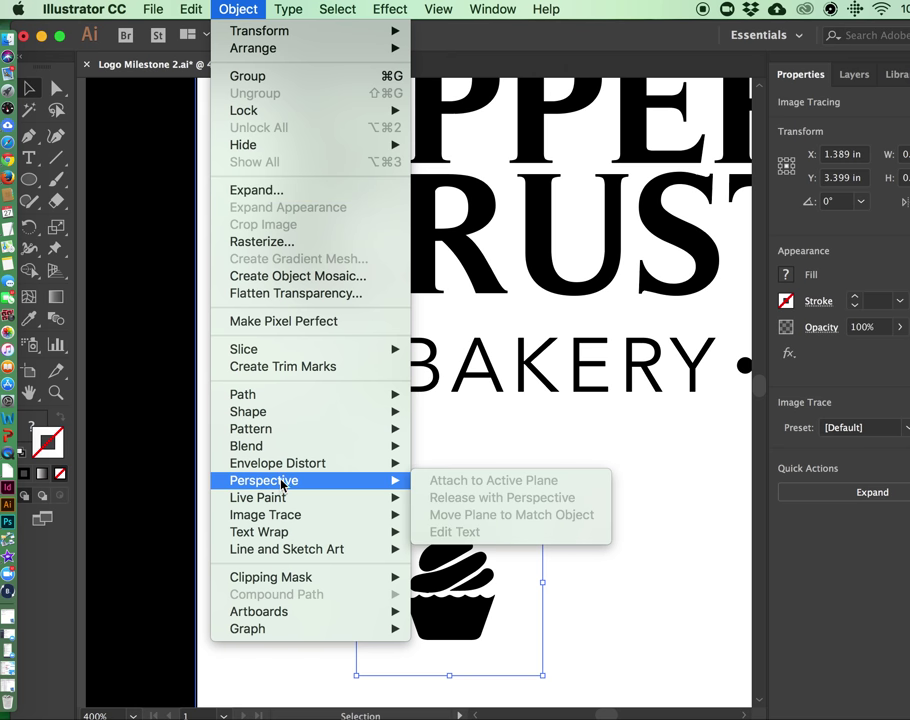
{"action": "mouse_move", "coordinate": [329, 413]}
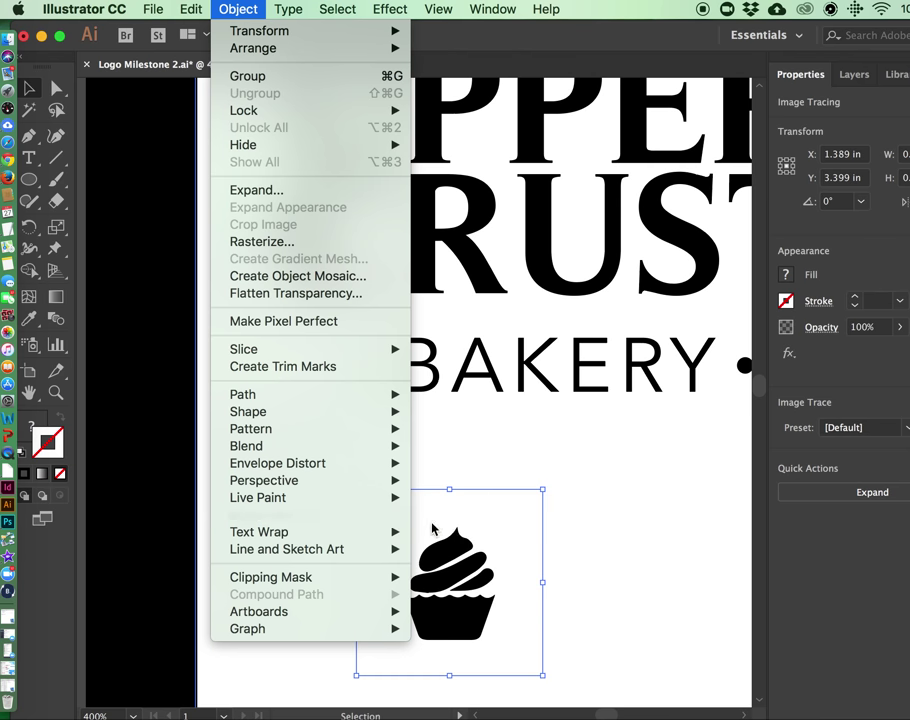
{"action": "mouse_move", "coordinate": [398, 533]}
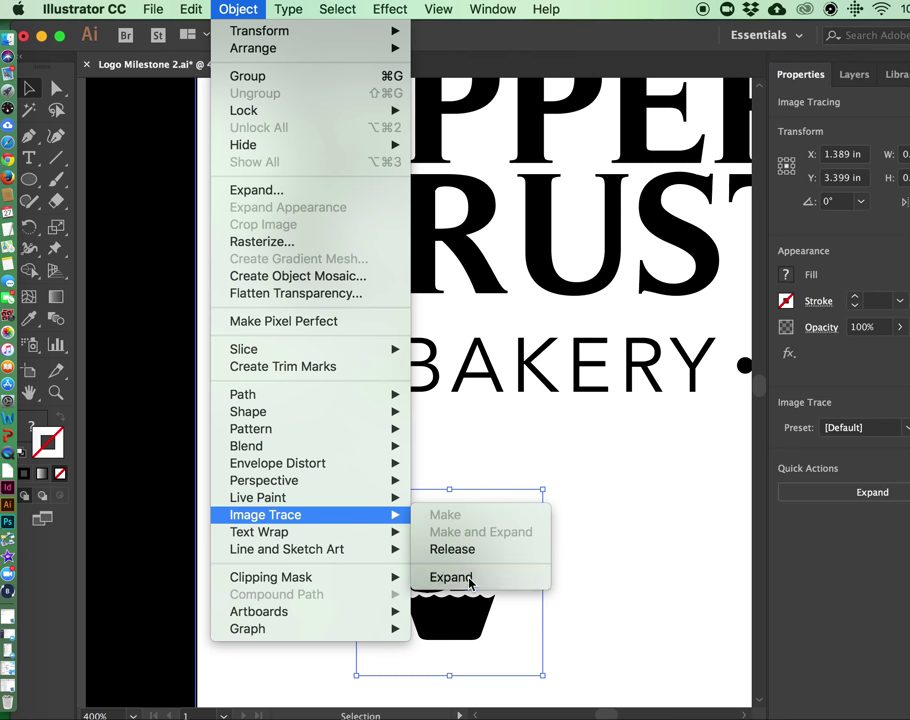
{"action": "left_click", "coordinate": [469, 579]}
Delete the cup with Direct Selection, leaving only the frosting swirl
{"action": "left_click", "coordinate": [57, 89]}
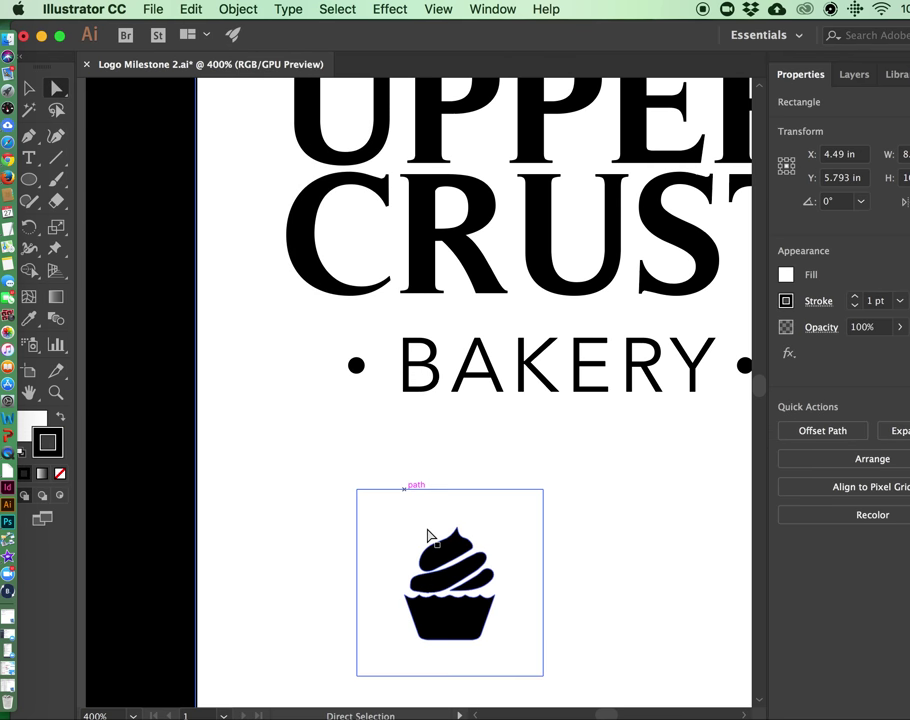
{"action": "left_click", "coordinate": [462, 627]}
{"action": "key", "text": "Delete"}
{"action": "key", "text": "super+z"}
{"action": "key", "text": "super+shift+z"}
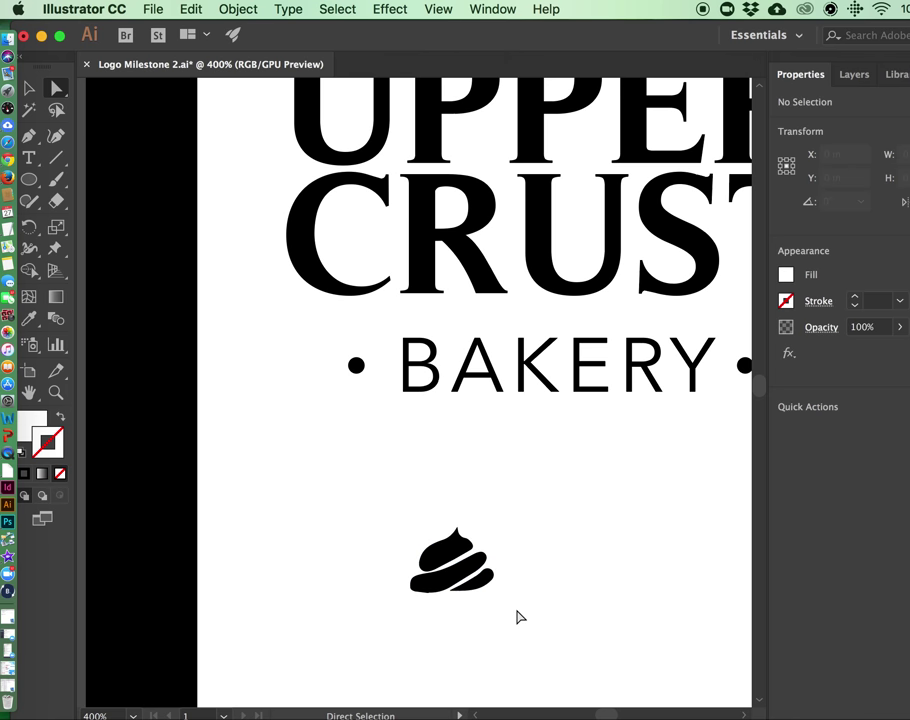
Move the frosting swirl above the U of UPPER, enlarge it, and nudge it into place
{"action": "left_click_drag", "start_coordinate": [356, 466], "coordinate": [444, 330]}
{"action": "key", "text": "super+z"}
{"action": "left_click", "coordinate": [472, 570], "text": "super"}
{"action": "scroll", "coordinate": [444, 330], "scroll_direction": "up", "scroll_amount": 4}
{"action": "left_click_drag", "start_coordinate": [418, 513], "coordinate": [404, 158]}
{"action": "left_click_drag", "start_coordinate": [372, 203], "coordinate": [345, 222]}
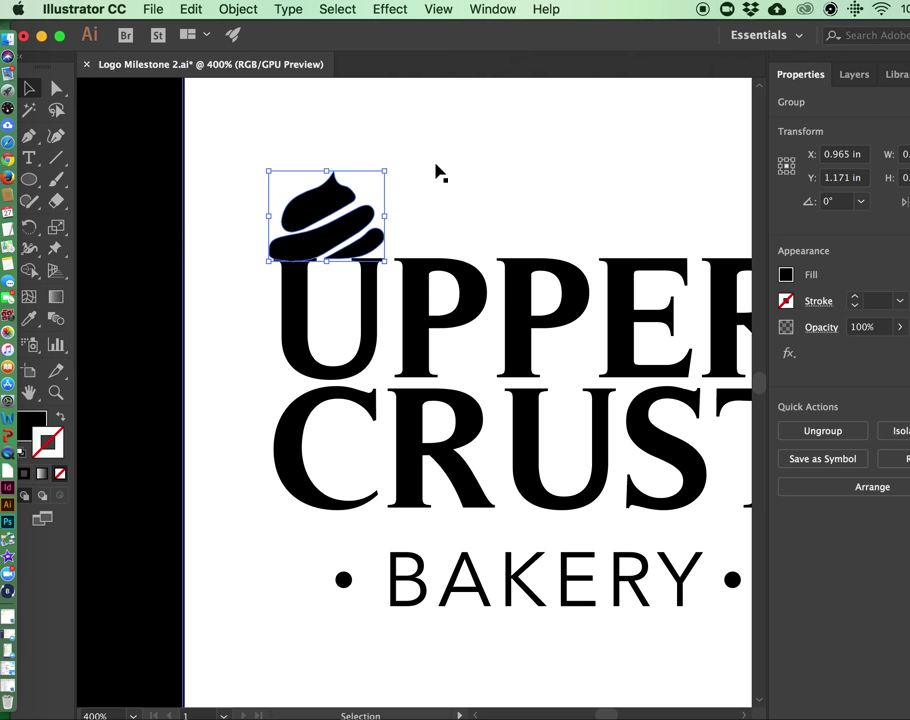
{"action": "key", "text": "Up"}
{"action": "key", "text": "Left"}
{"action": "key", "text": "Up"}
{"action": "left_click", "coordinate": [480, 150]}
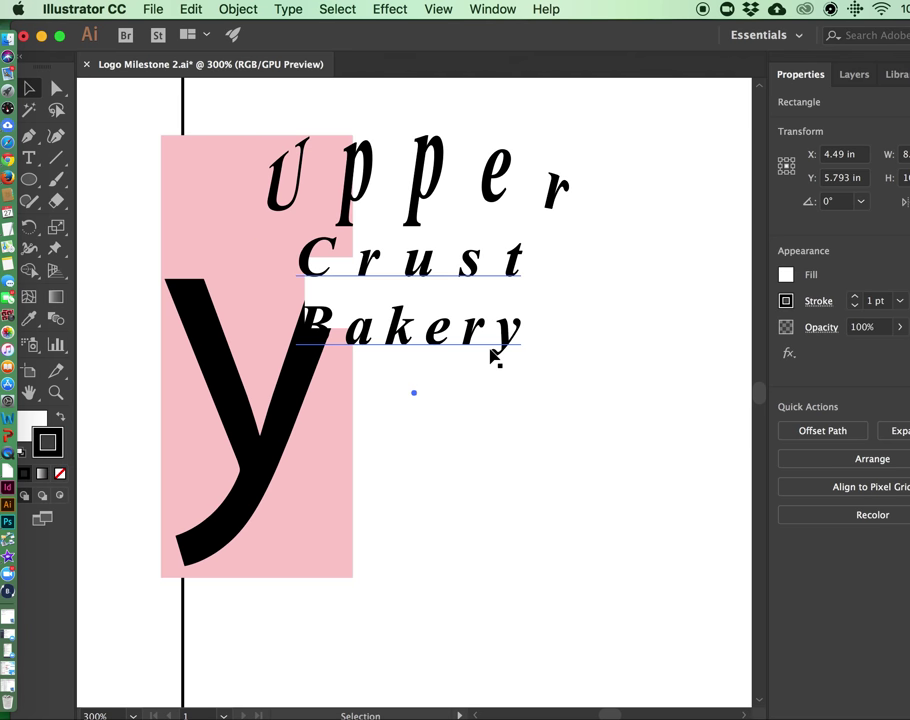
Re-centre the swirl above UPPER and enlarge it slightly from a corner
{"action": "scroll", "coordinate": [490, 355], "scroll_direction": "down", "scroll_amount": 2}
{"action": "left_click_drag", "start_coordinate": [455, 415], "coordinate": [727, 689]}
{"action": "left_click_drag", "start_coordinate": [539, 461], "coordinate": [657, 576]}
{"action": "left_click_drag", "start_coordinate": [298, 240], "coordinate": [352, 170]}
{"action": "left_click_drag", "start_coordinate": [410, 226], "coordinate": [414, 228]}
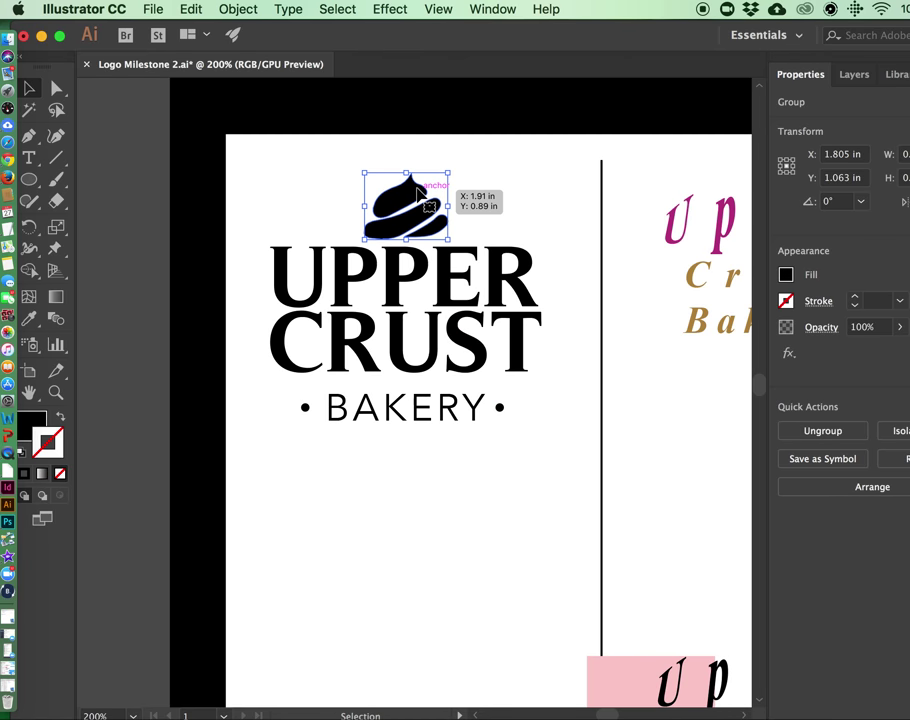
Nudge the frosting swirl up four times with the Up arrow, checking spacing between nudges
{"action": "key", "text": "Up"}
{"action": "key", "text": "Up"}
{"action": "key", "text": "Up"}
{"action": "left_click", "coordinate": [503, 247]}
{"action": "scroll", "coordinate": [508, 251], "scroll_direction": "up", "scroll_amount": 1}
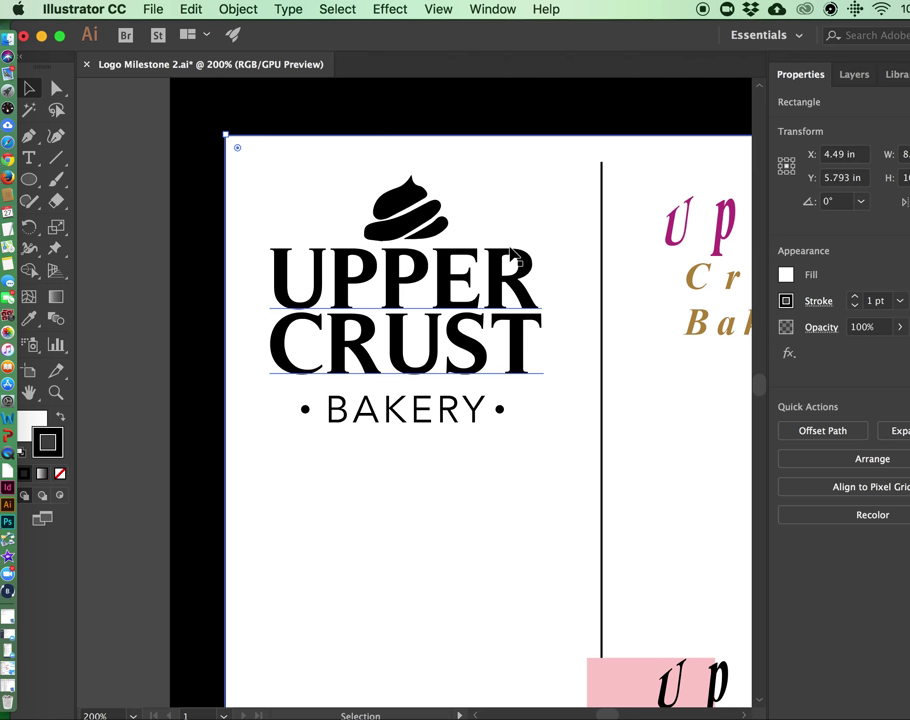
{"action": "left_click", "coordinate": [415, 210]}
{"action": "key", "text": "Up"}
{"action": "left_click", "coordinate": [231, 203]}
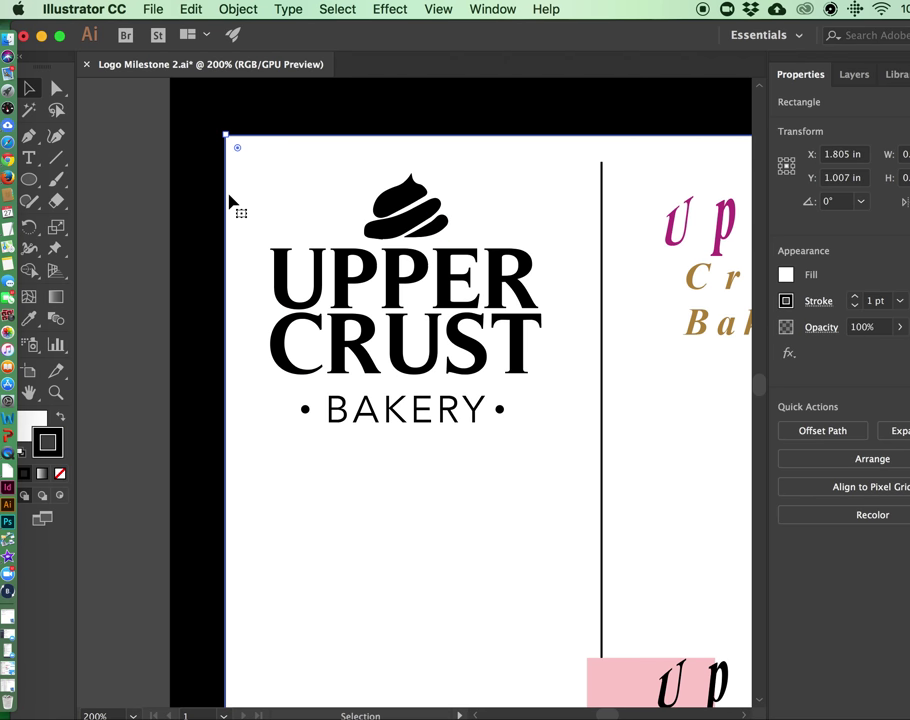
{"action": "left_click", "coordinate": [420, 215]}
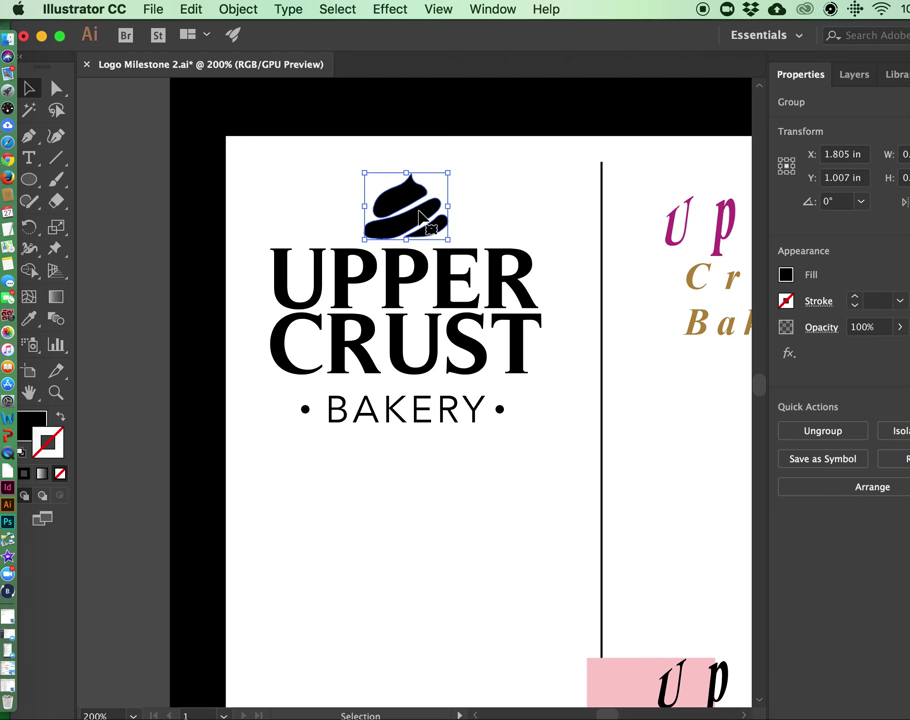
{"action": "key", "text": "Up"}
{"action": "left_click", "coordinate": [465, 130]}
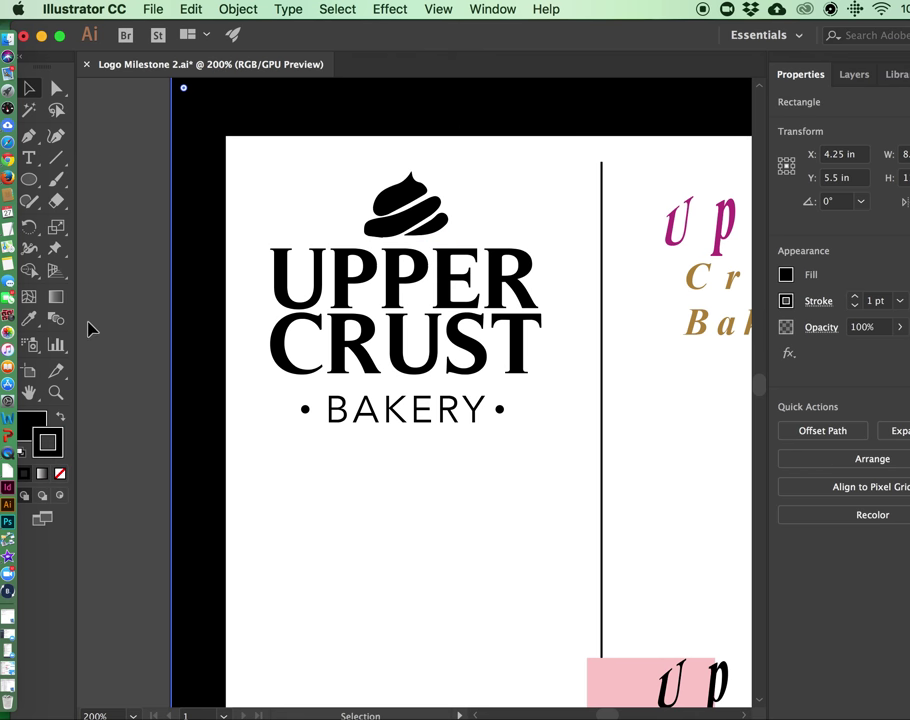
{"action": "left_click", "coordinate": [118, 330]}
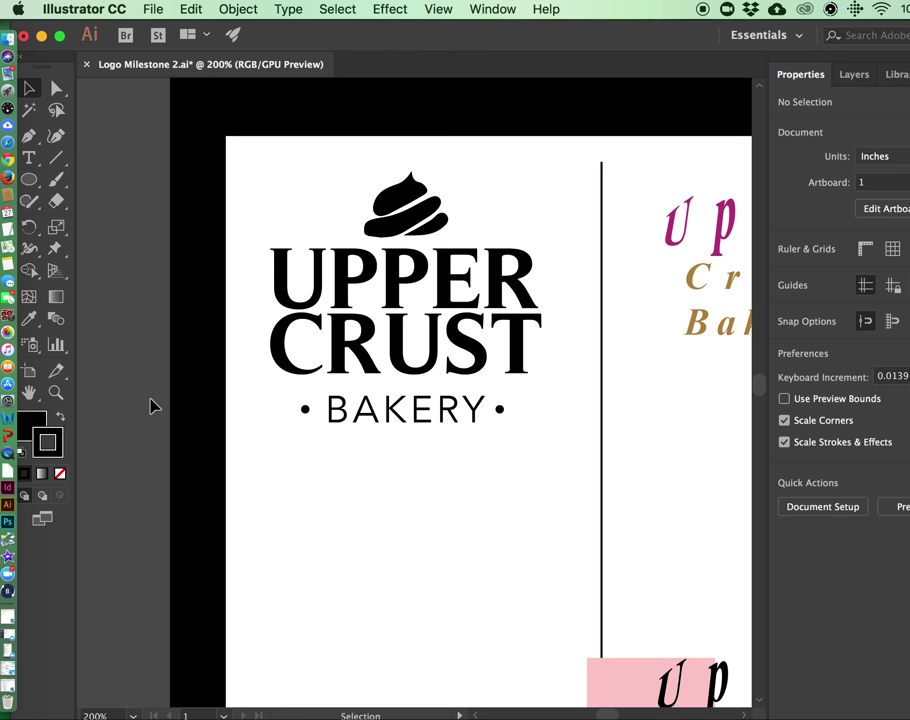
{"action": "left_click", "coordinate": [422, 233]}
{"action": "key", "text": "Up"}
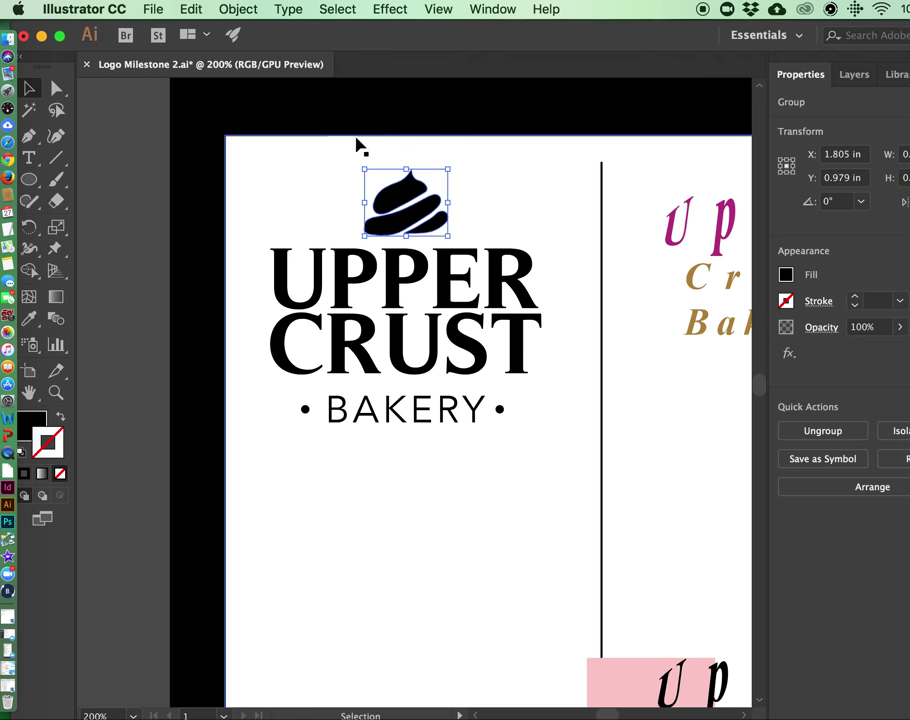
{"action": "left_click", "coordinate": [120, 219]}
Select BAKERY and both bullet dots, raise them slightly toward CRUST, and deselect
{"action": "left_click", "coordinate": [445, 425]}
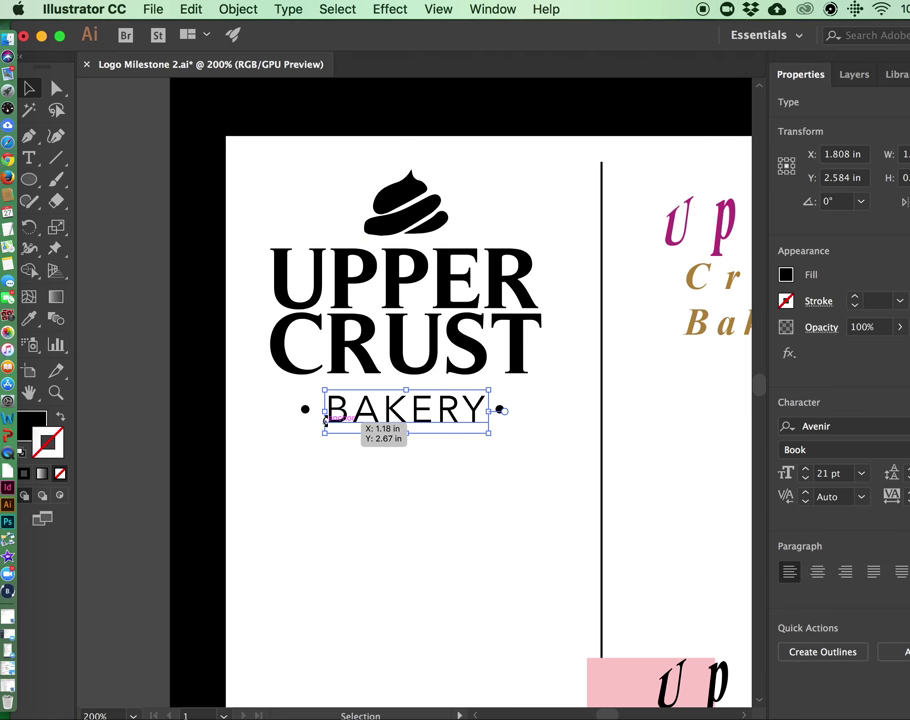
{"action": "left_click", "coordinate": [305, 410], "text": "shift"}
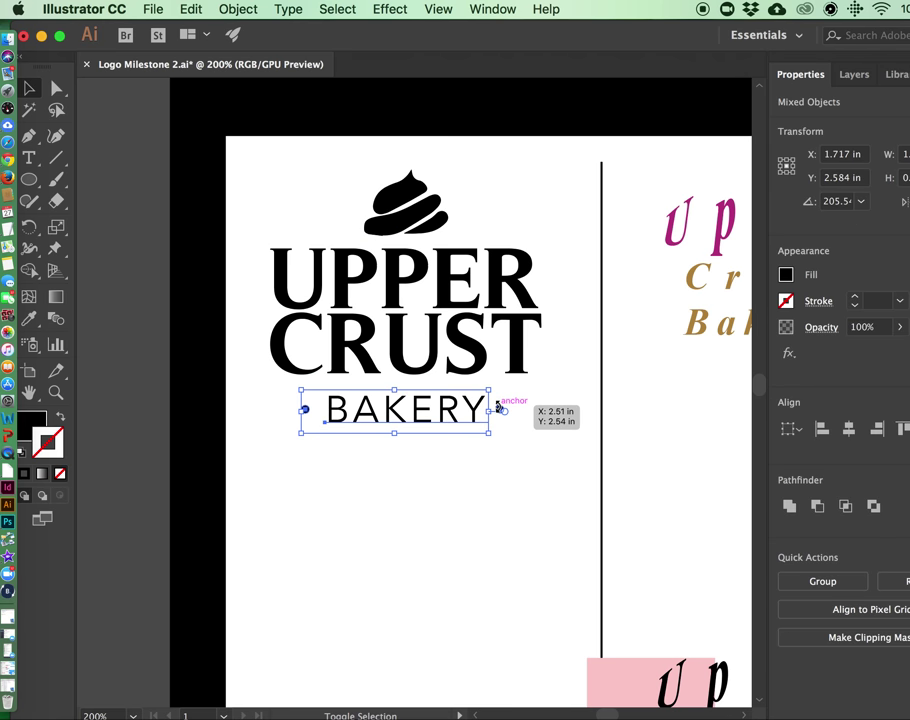
{"action": "left_click", "coordinate": [517, 397]}
{"action": "left_click", "coordinate": [500, 409]}
{"action": "left_click", "coordinate": [443, 422], "text": "shift"}
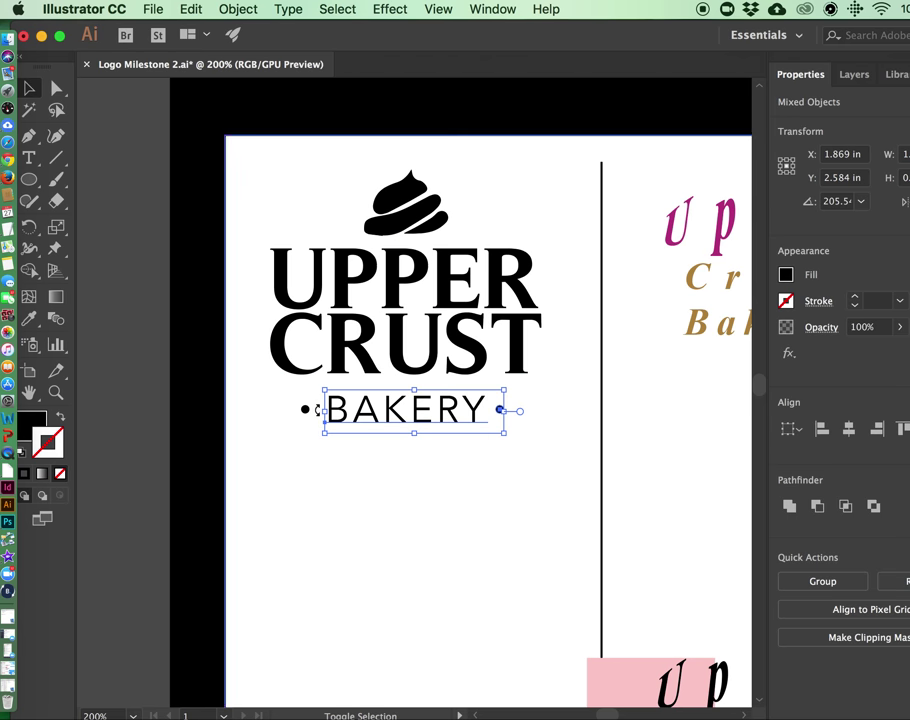
{"action": "left_click_drag", "start_coordinate": [305, 410], "coordinate": [305, 404]}
{"action": "left_click", "coordinate": [325, 473]}
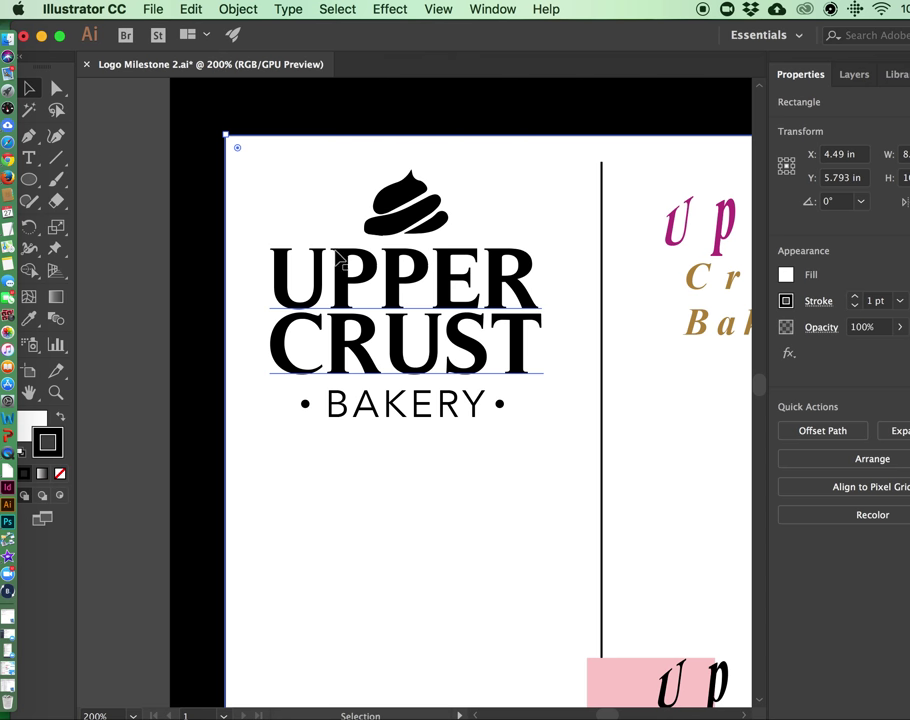
{"action": "left_click", "coordinate": [150, 416]}
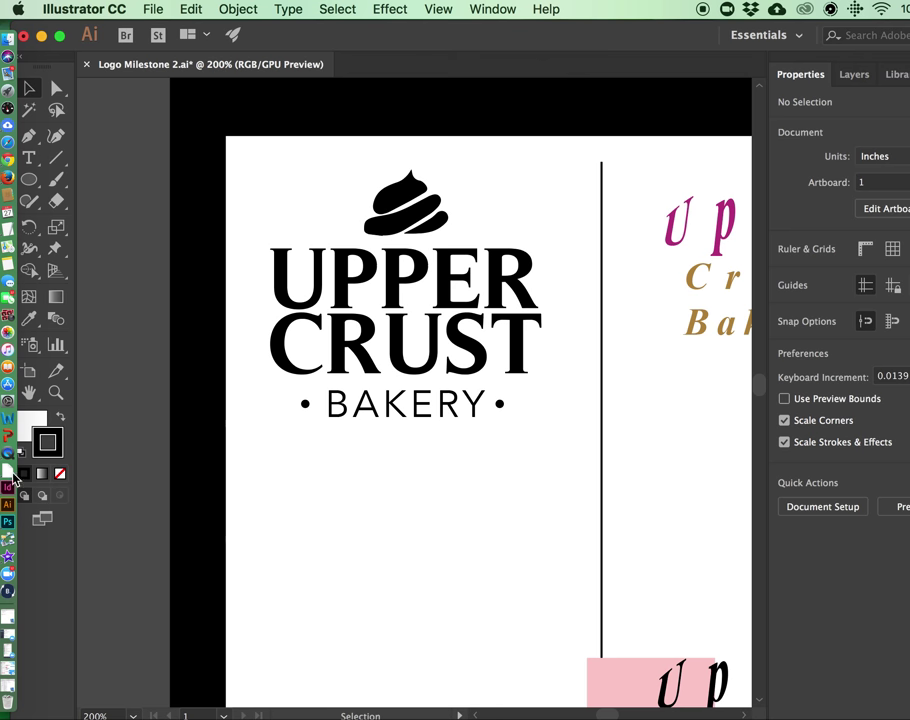